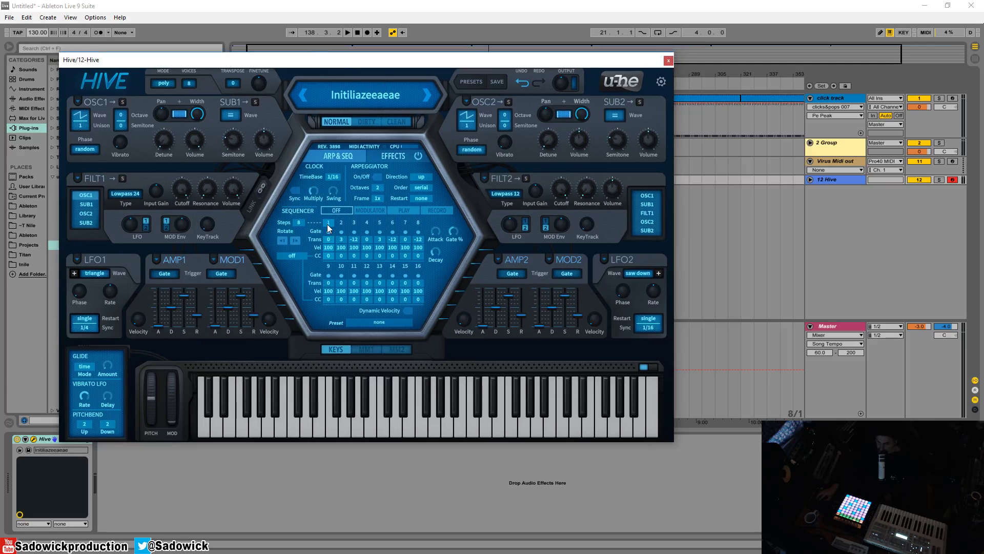
drag(321, 59, 325, 65)
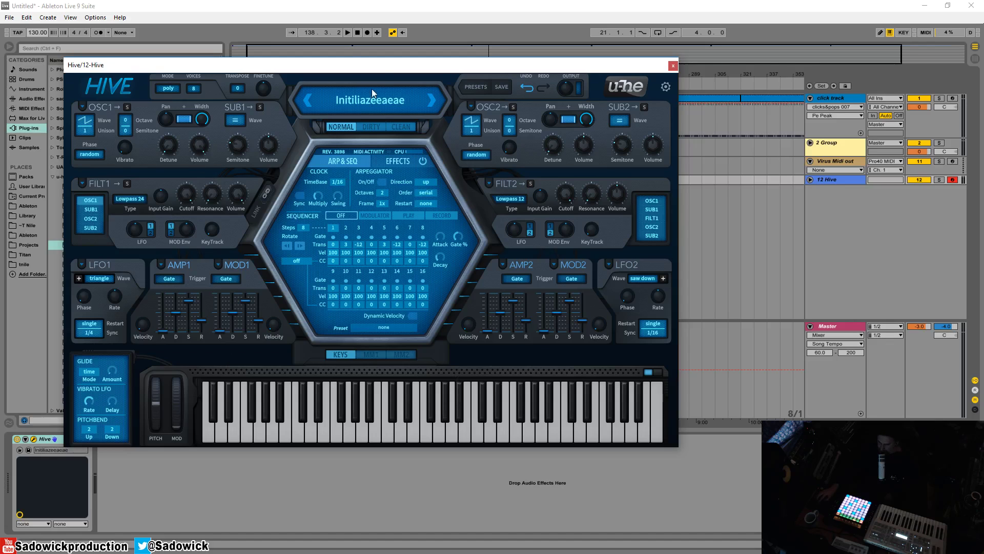
mouse_move(369, 69)
mouse_down()
mouse_move(345, 58)
mouse_move(352, 62)
mouse_up()
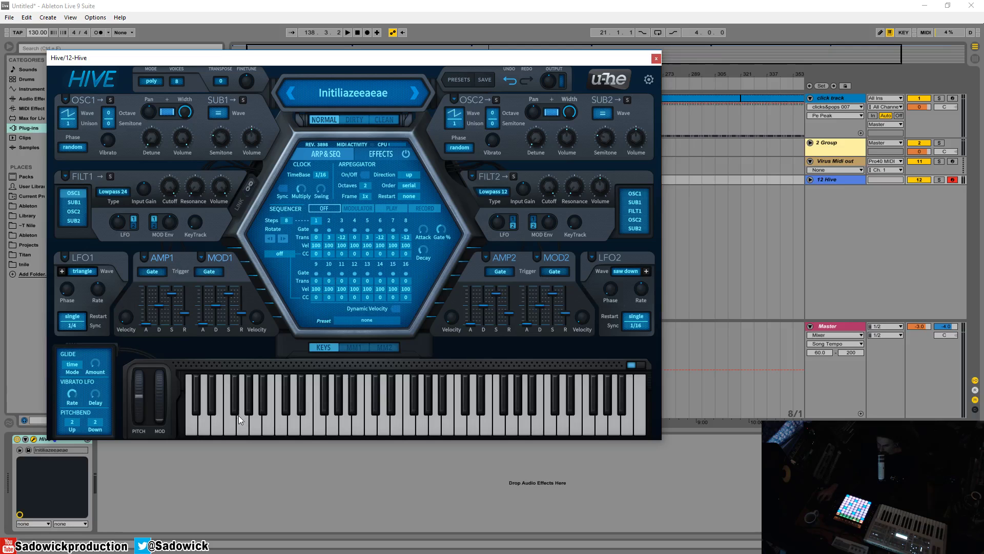
View the MM1 and MM2 modulation matrix pages, and return to the on-screen keyboard.
click(352, 347)
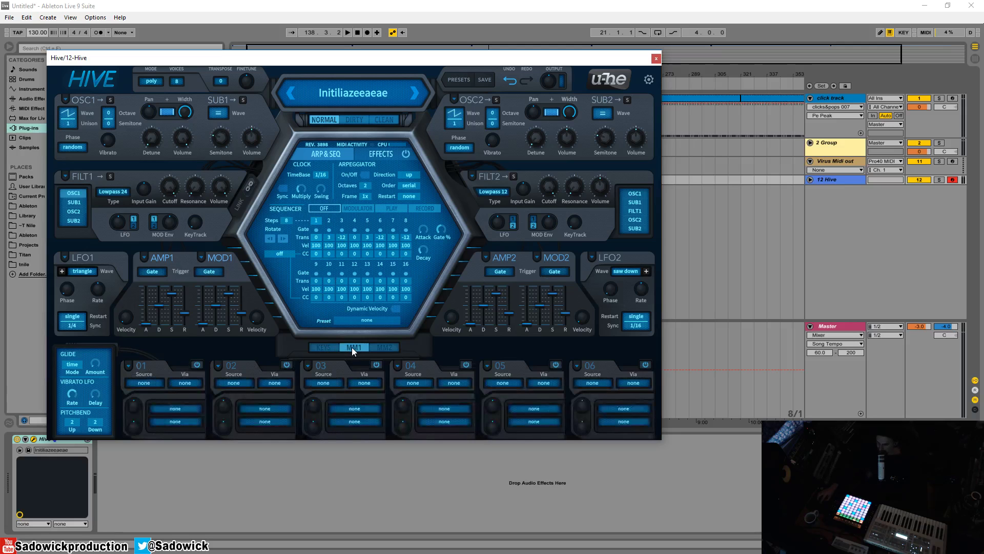
click(382, 350)
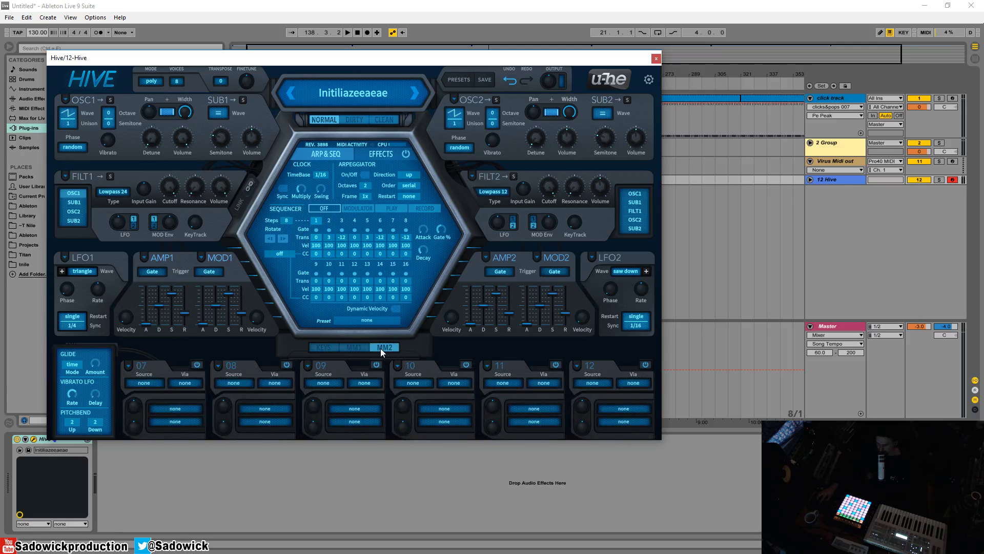
click(352, 346)
click(326, 348)
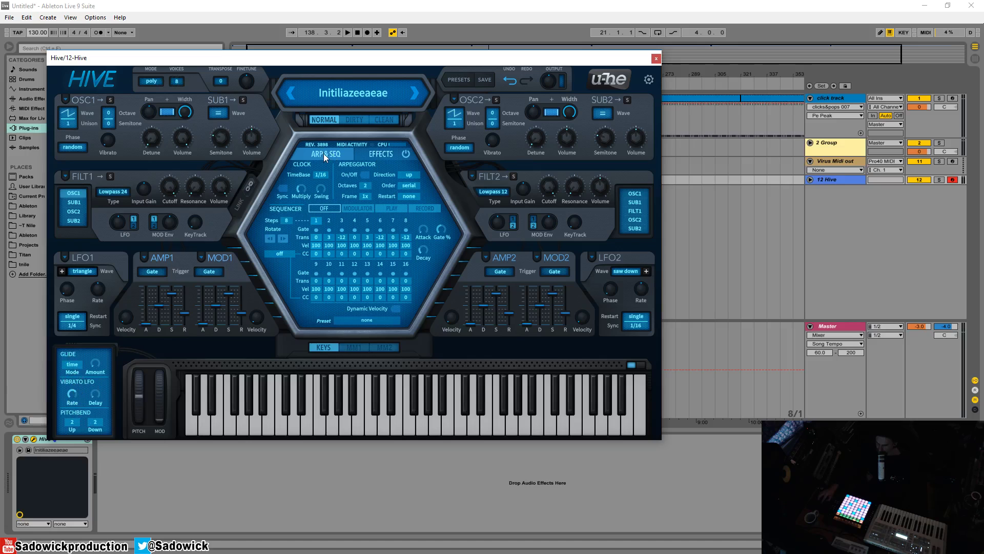
Show the synth's effects page and reload the Initiliazeeaeae preset.
click(372, 154)
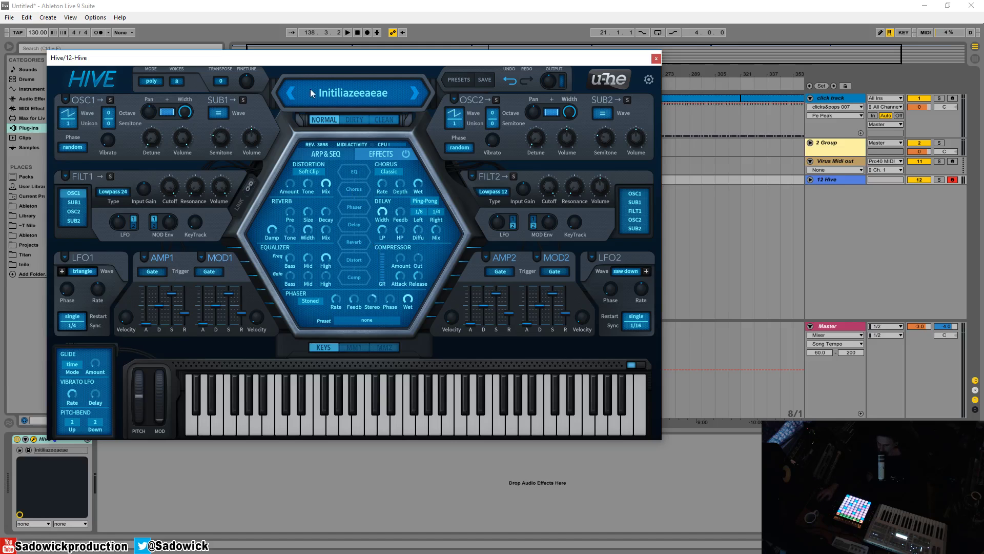
click(331, 96)
click(357, 99)
Audition the Sine, Half, Narrow, White and Pink waves on oscillator 1, and return it to Sawtooth.
click(73, 114)
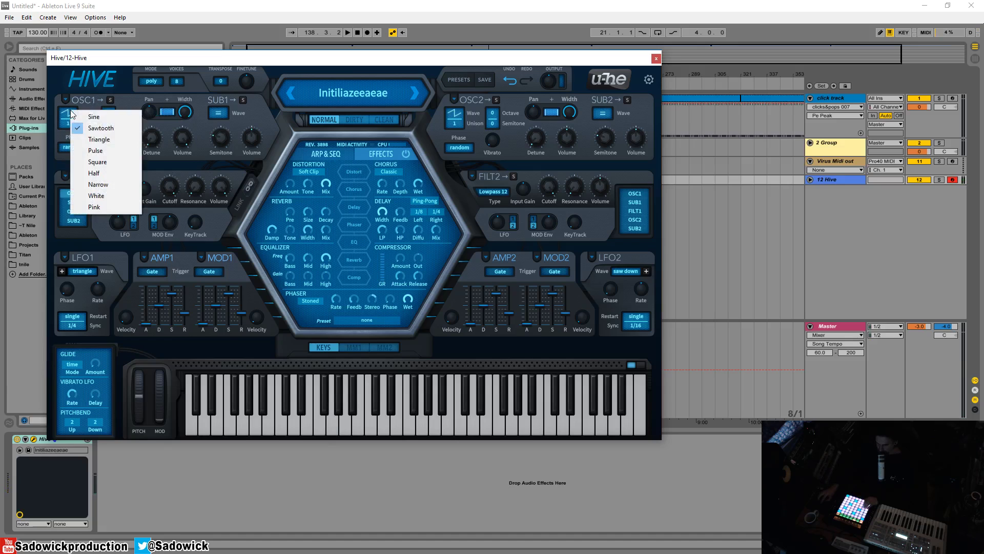
click(105, 117)
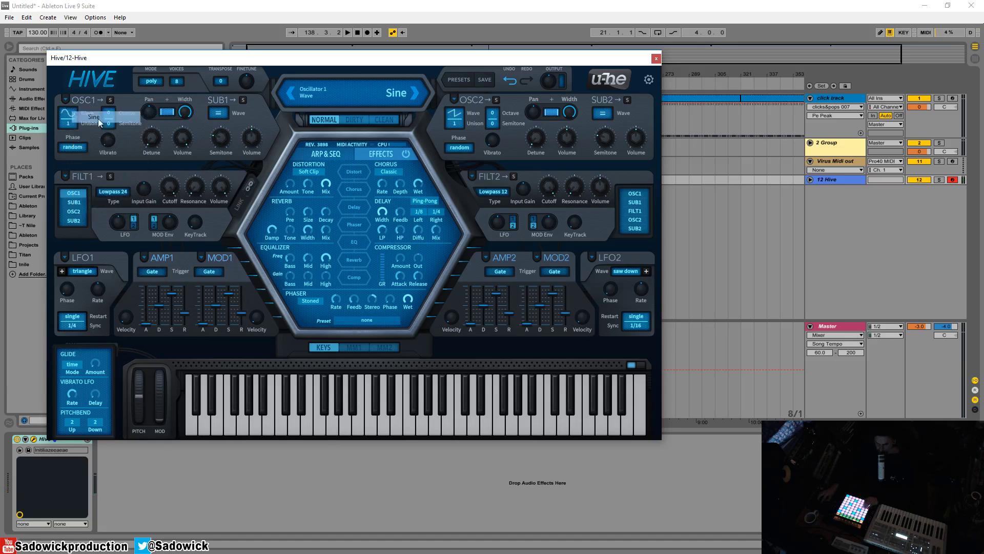
click(69, 116)
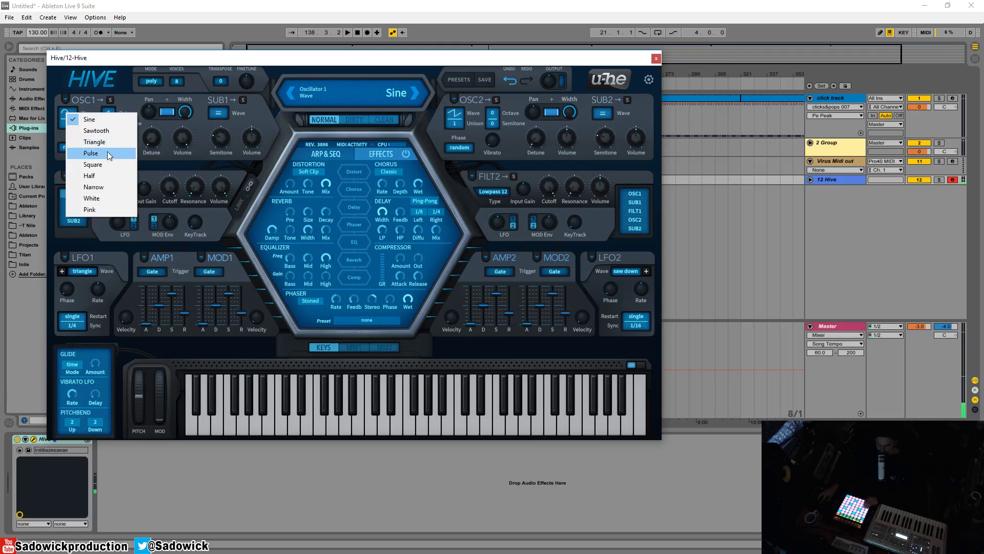
click(108, 177)
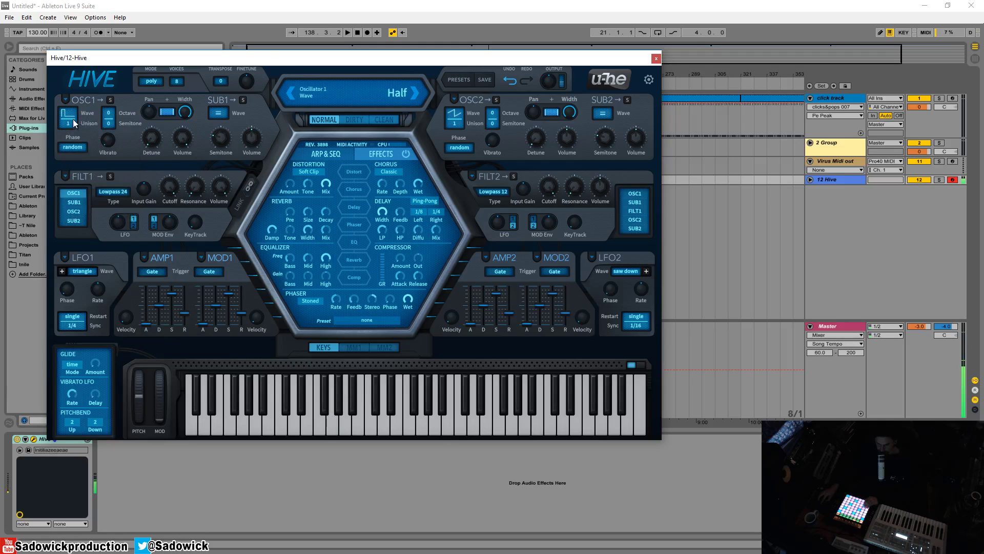
click(72, 116)
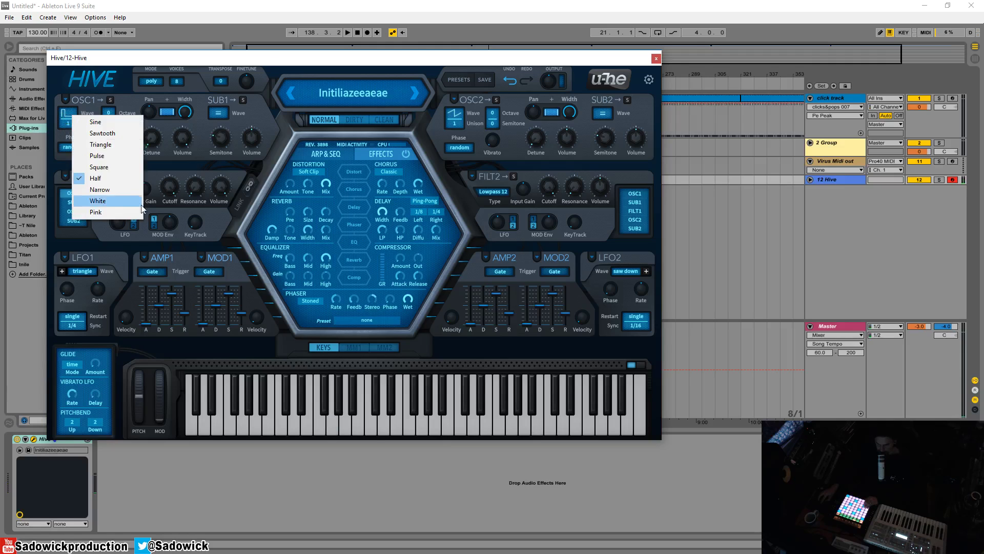
click(121, 191)
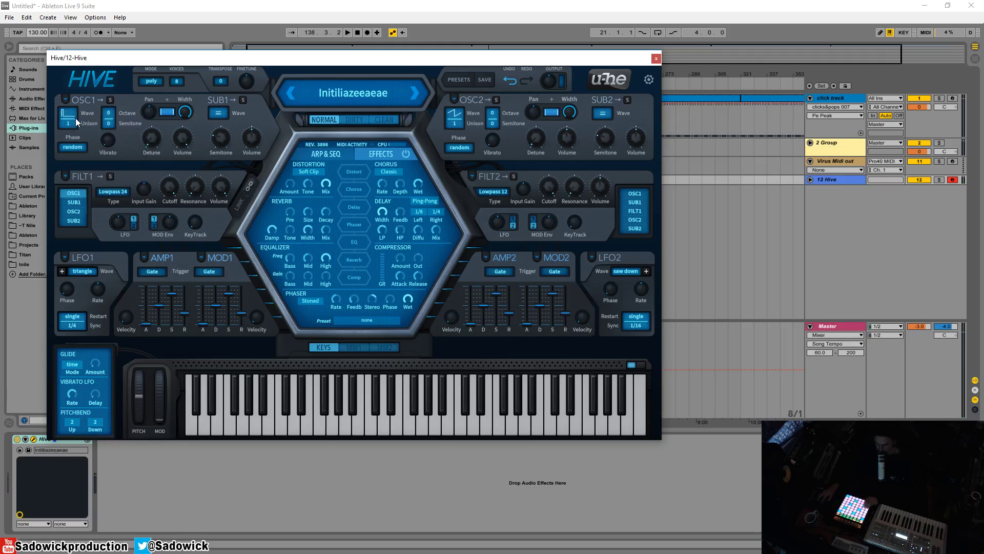
click(72, 118)
click(110, 202)
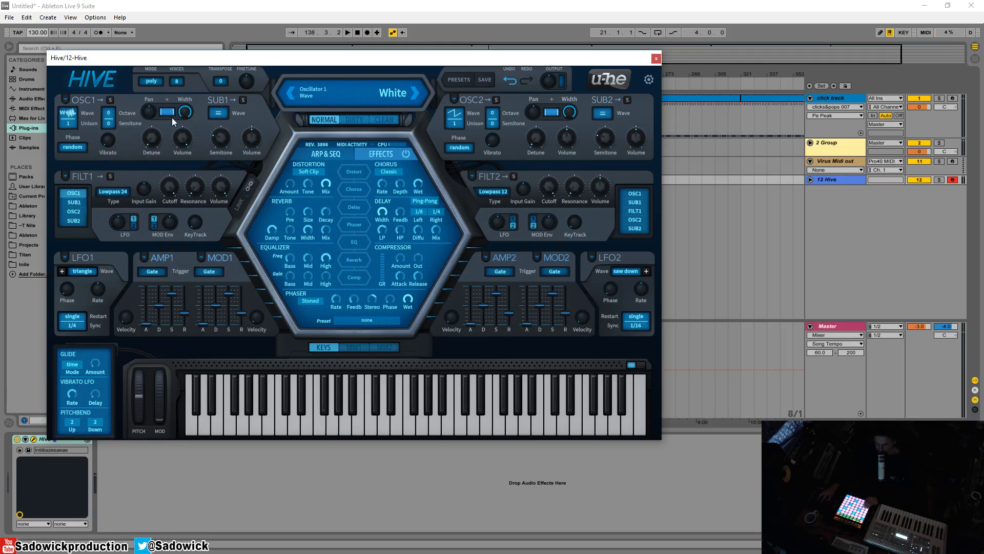
click(72, 112)
click(118, 207)
click(67, 114)
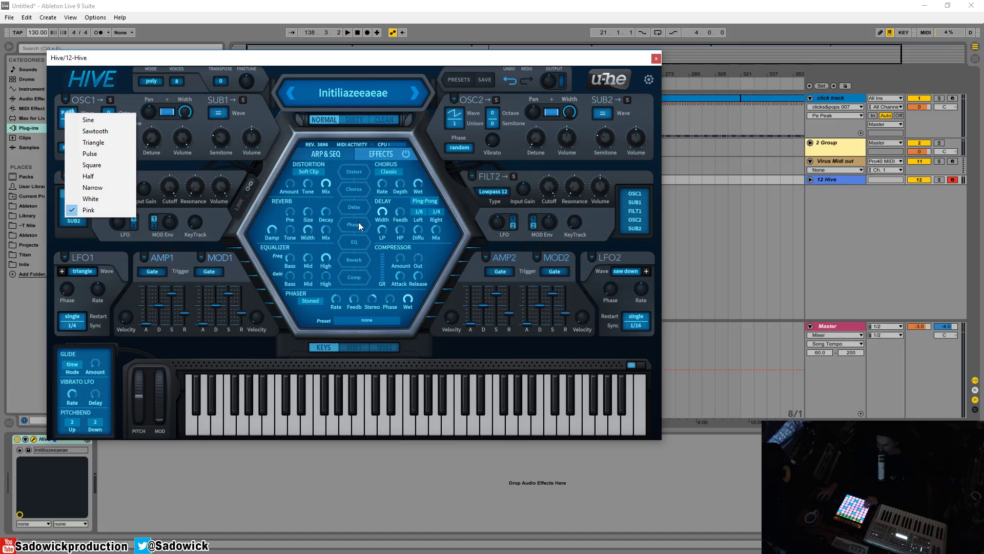
click(107, 132)
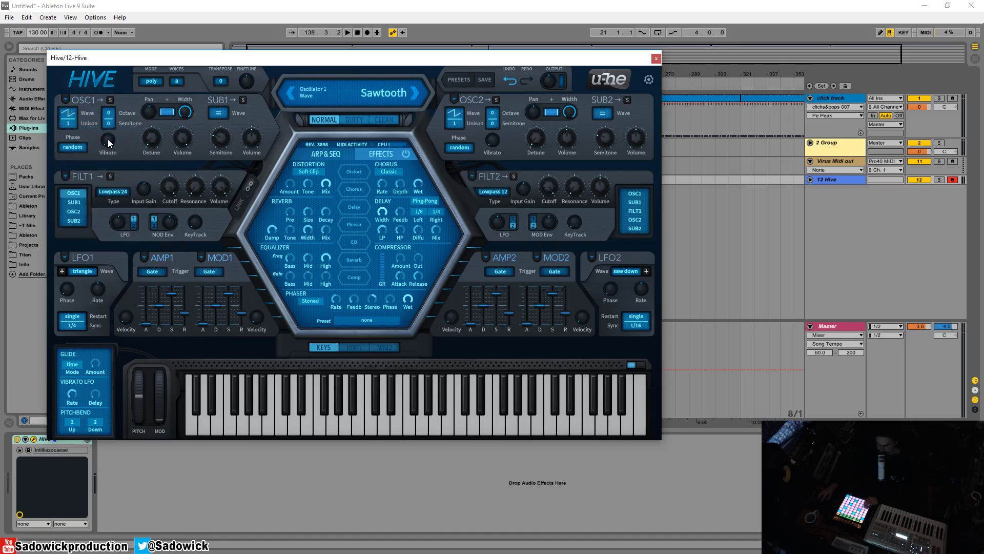
Try oscillator 1 with 2 unison voices and a detune of about 49.
click(73, 122)
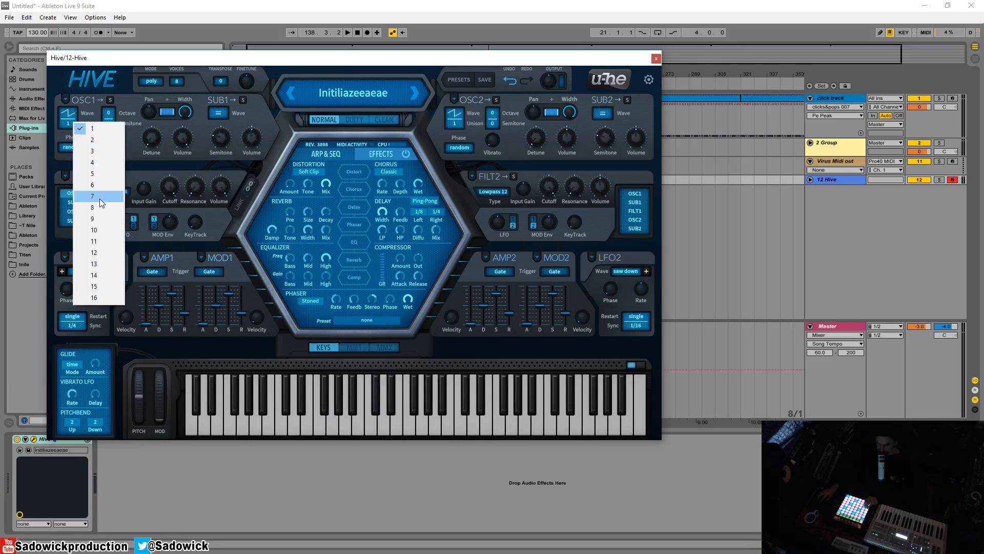
click(99, 141)
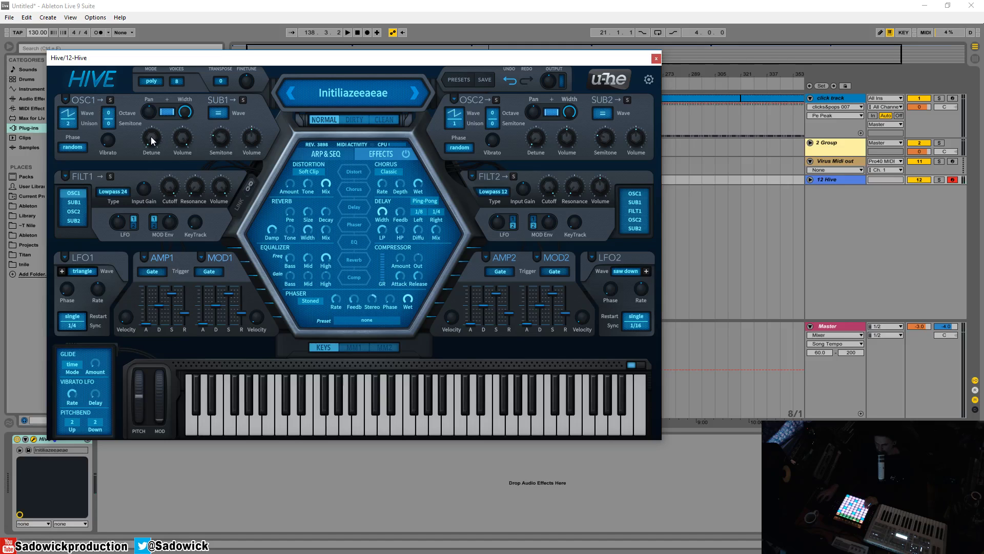
drag(150, 136, 152, 86)
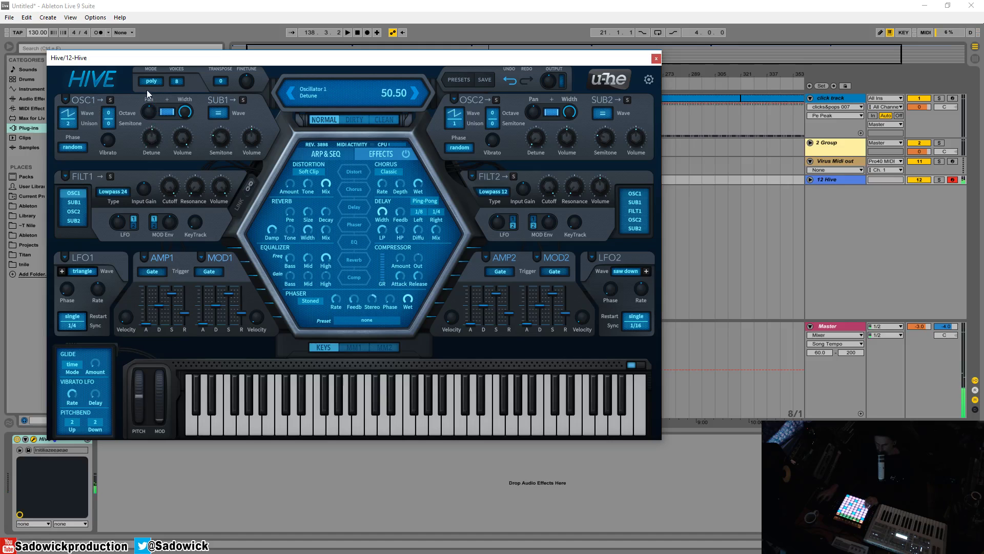
drag(152, 138, 152, 140)
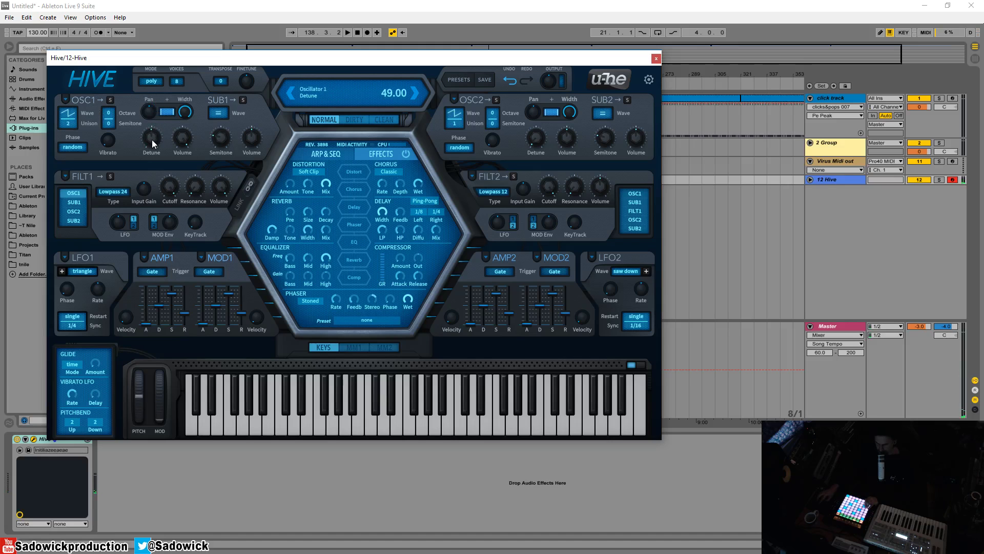
Set oscillator 1's unison to 7 voices and its detune to 47.50.
click(70, 124)
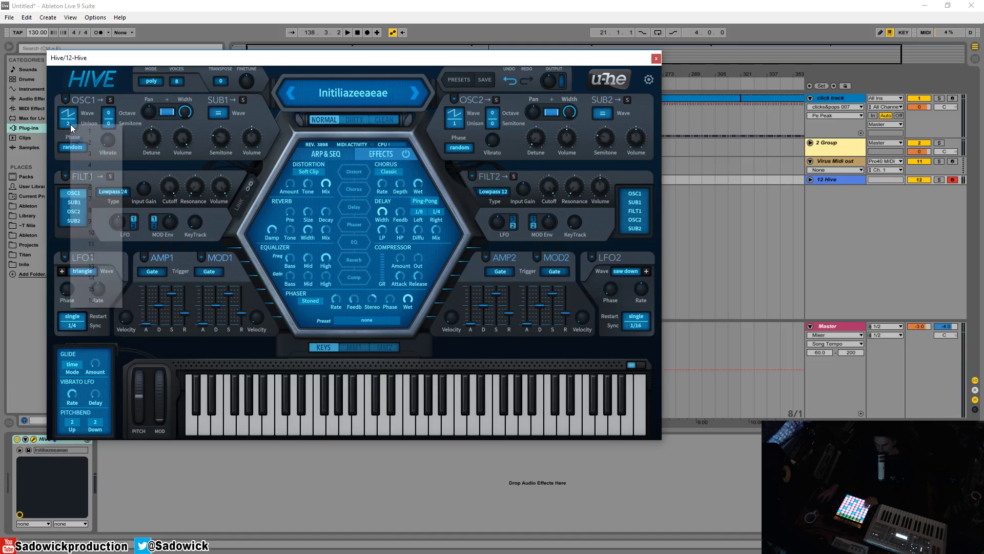
click(97, 199)
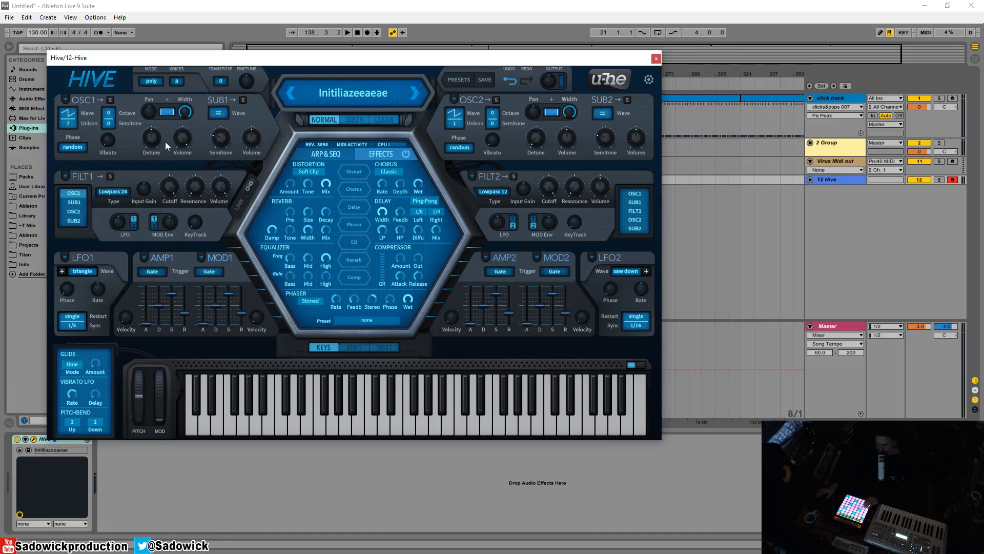
mouse_move(160, 140)
scroll(160, 139, down, 1)
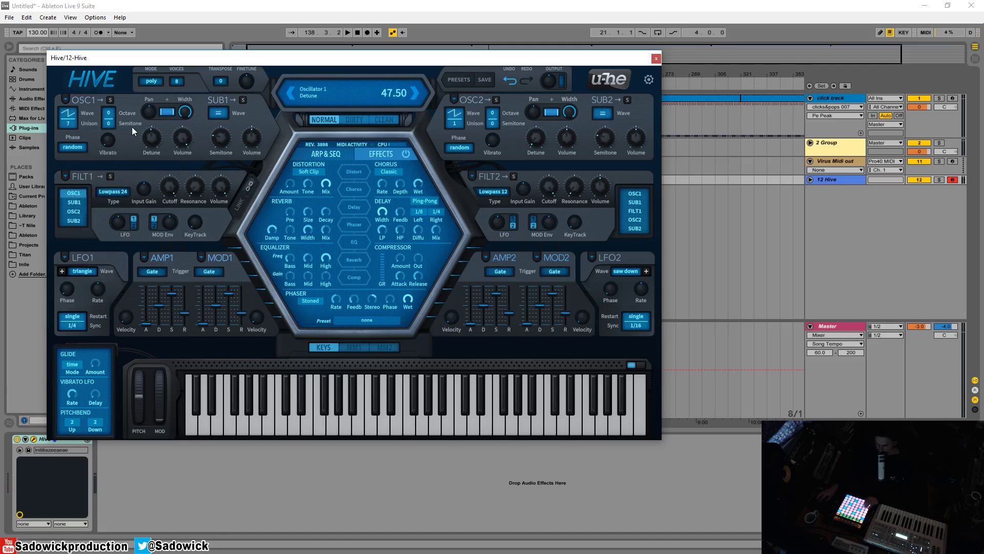
Try oscillator 1 one octave higher, and set its octave back to 0.
click(111, 115)
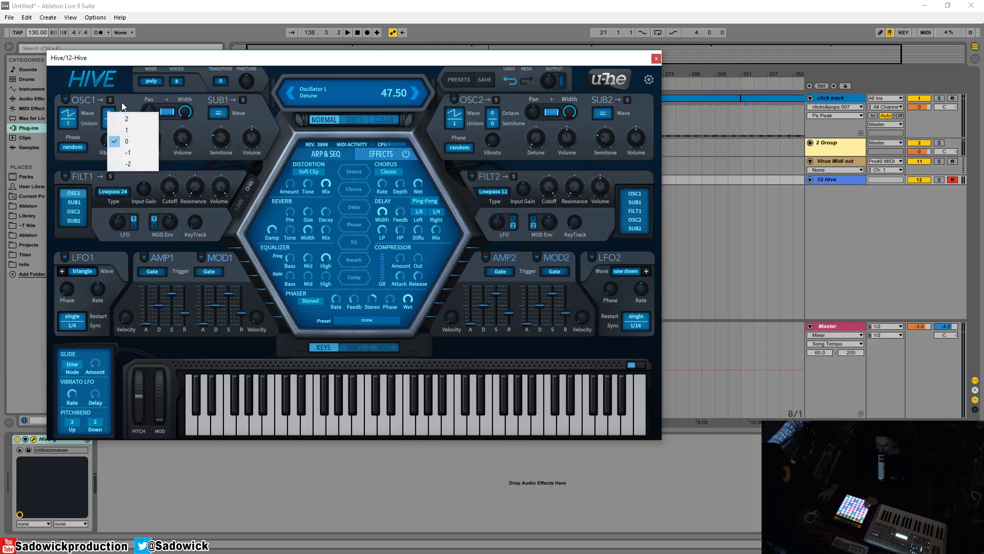
click(124, 128)
click(111, 115)
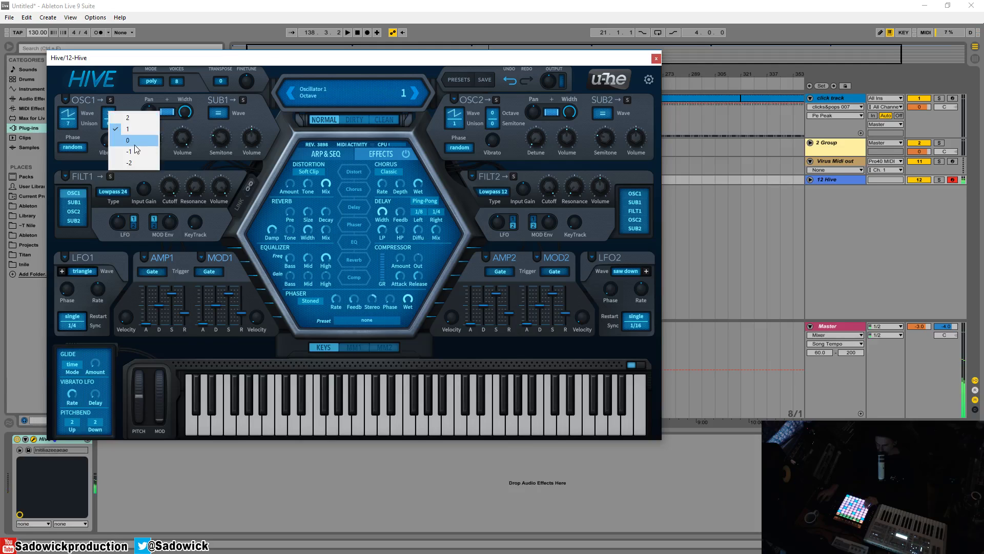
click(134, 143)
Try oscillator 1 at octave 2 and semitone 12, and reset both values to 0.
click(111, 126)
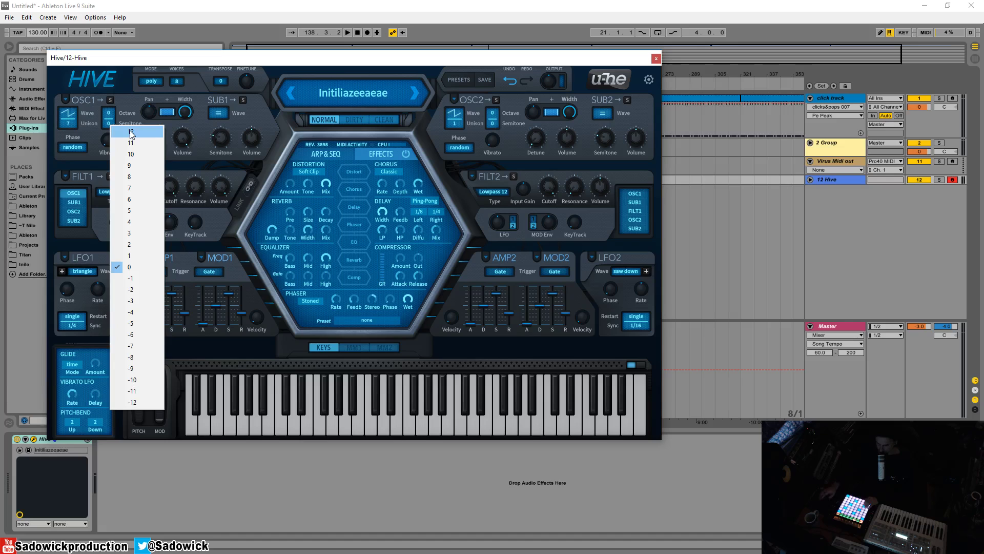
click(111, 114)
click(128, 119)
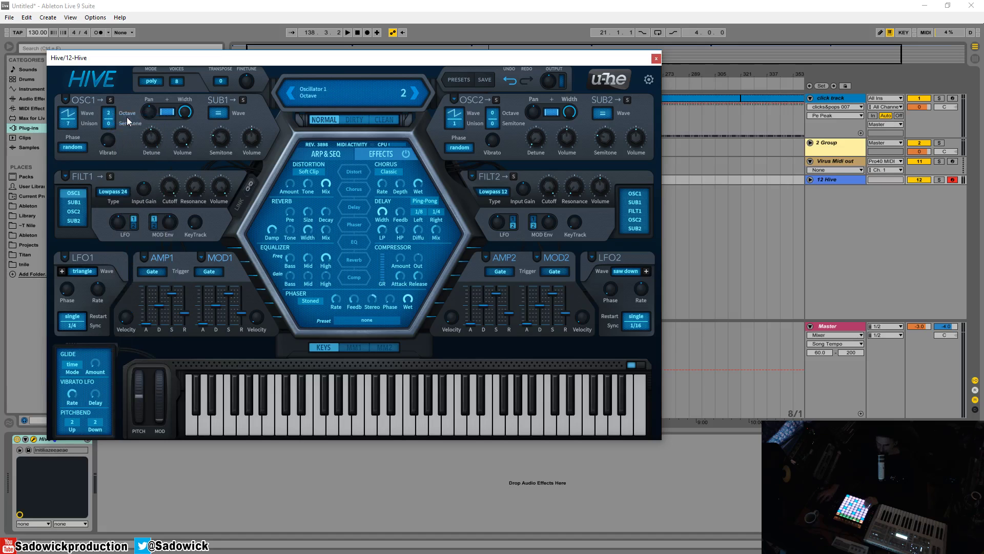
click(108, 123)
click(114, 128)
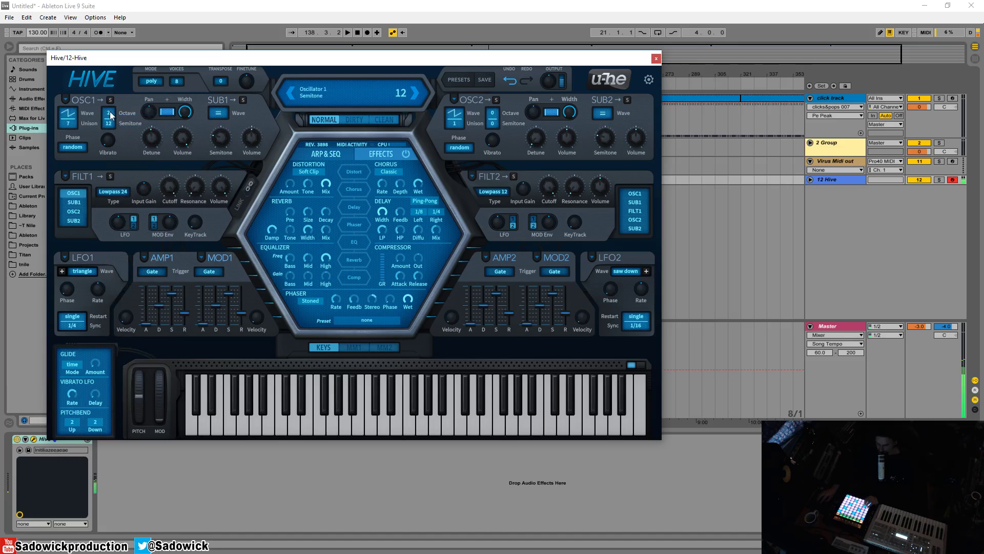
click(109, 114)
click(137, 143)
click(109, 124)
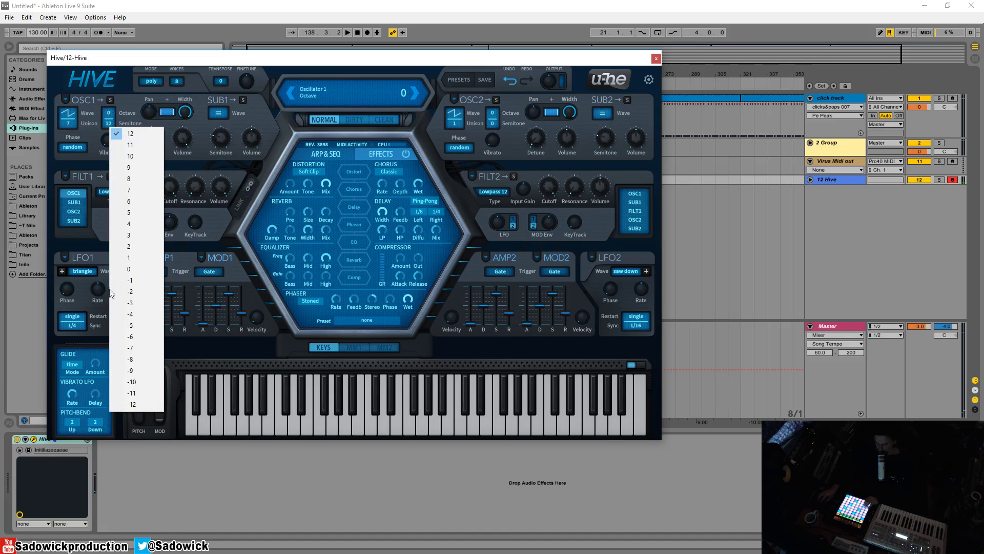
click(133, 270)
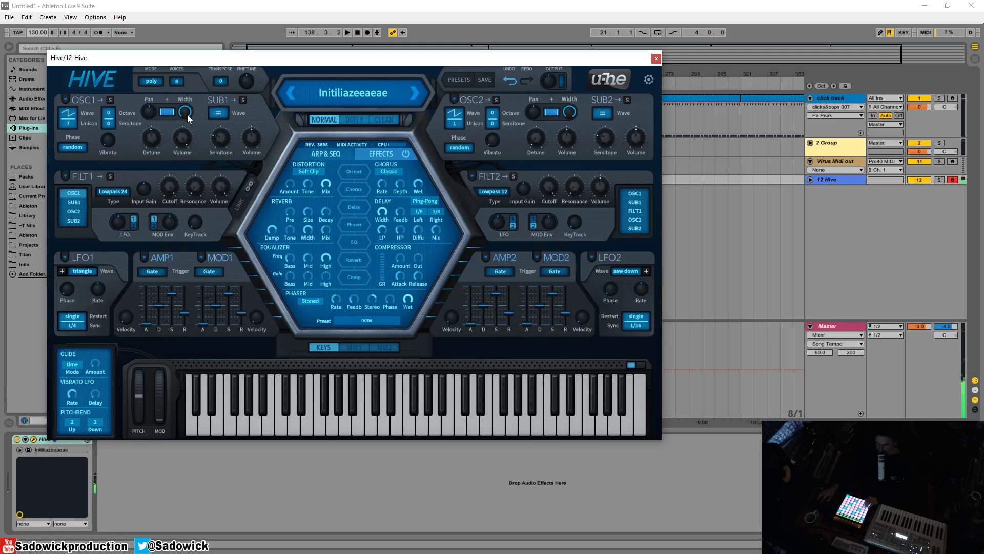
Try narrowing oscillator 1's stereo width and sweeping its pan, restoring full width and a roughly centred pan.
drag(185, 114, 206, 235)
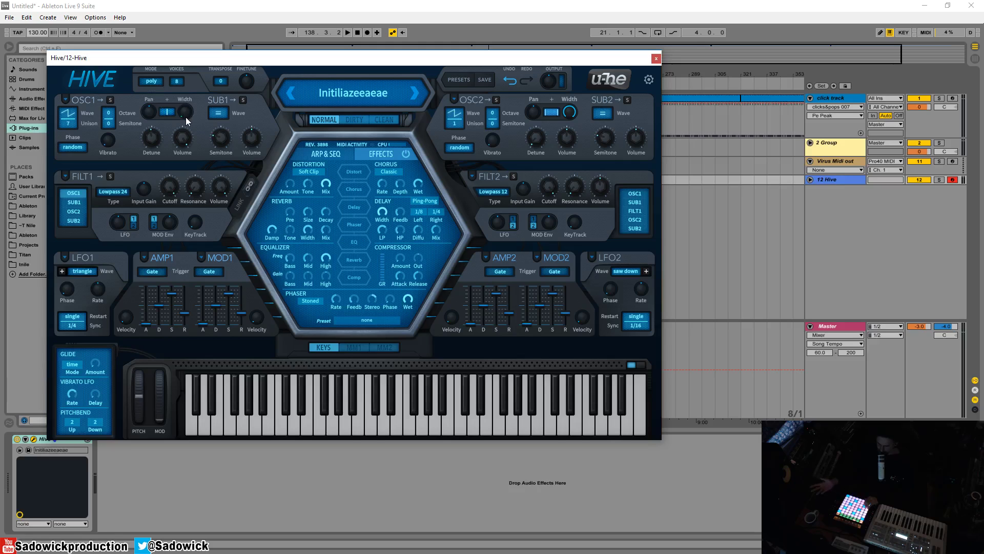
drag(188, 112, 190, 59)
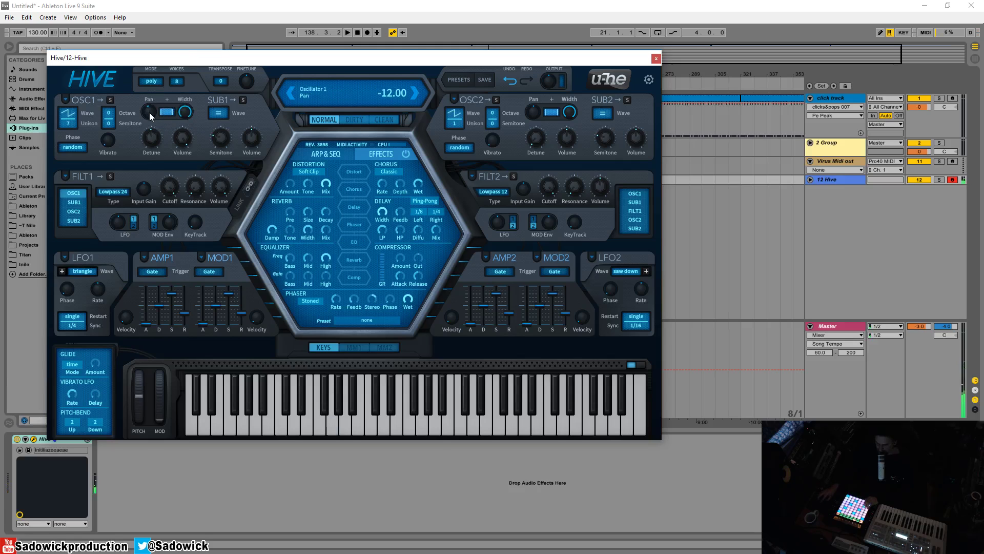
drag(149, 113, 151, 159)
drag(162, 36, 152, 111)
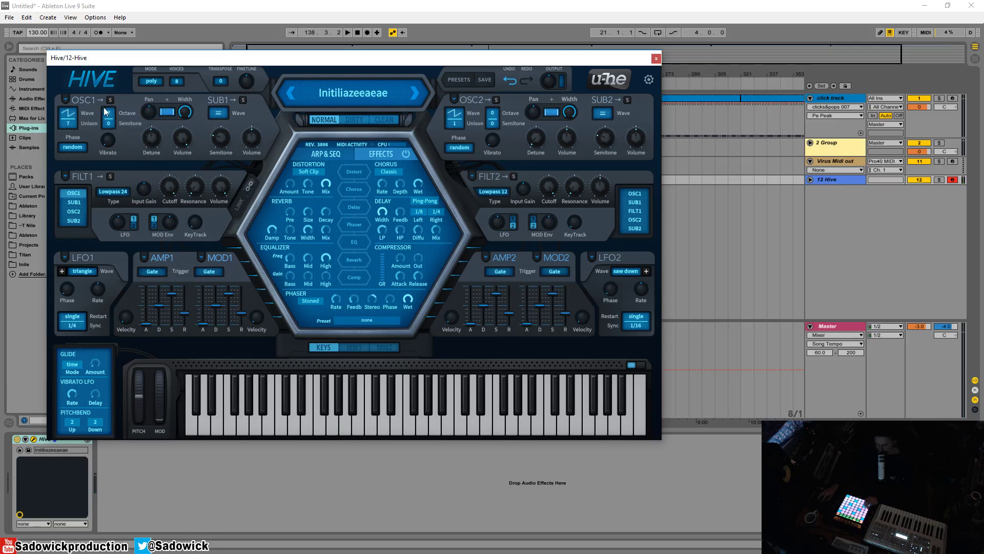
Pan oscillator 1 to -100 and turn oscillator 2's pan away from centre.
drag(146, 111, 137, 181)
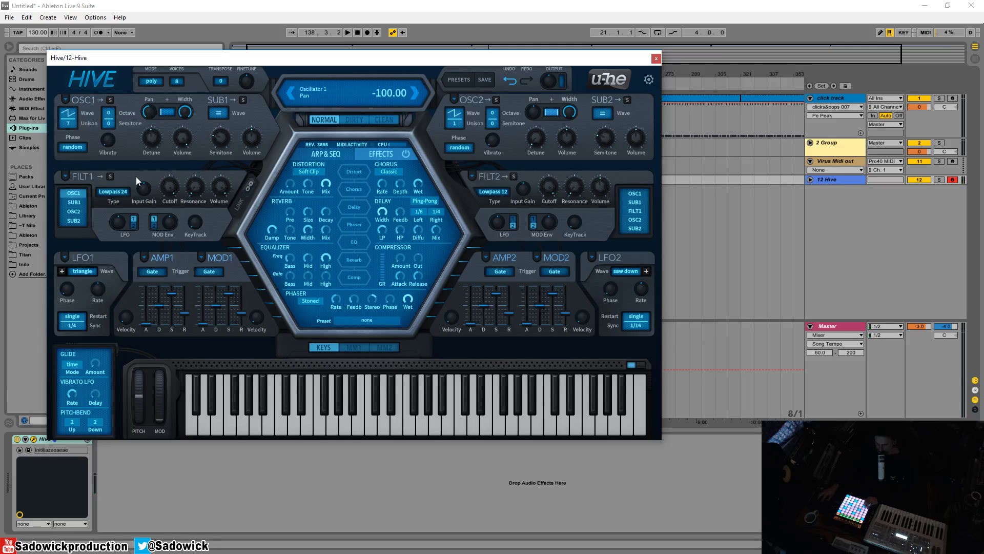
drag(533, 112, 577, 142)
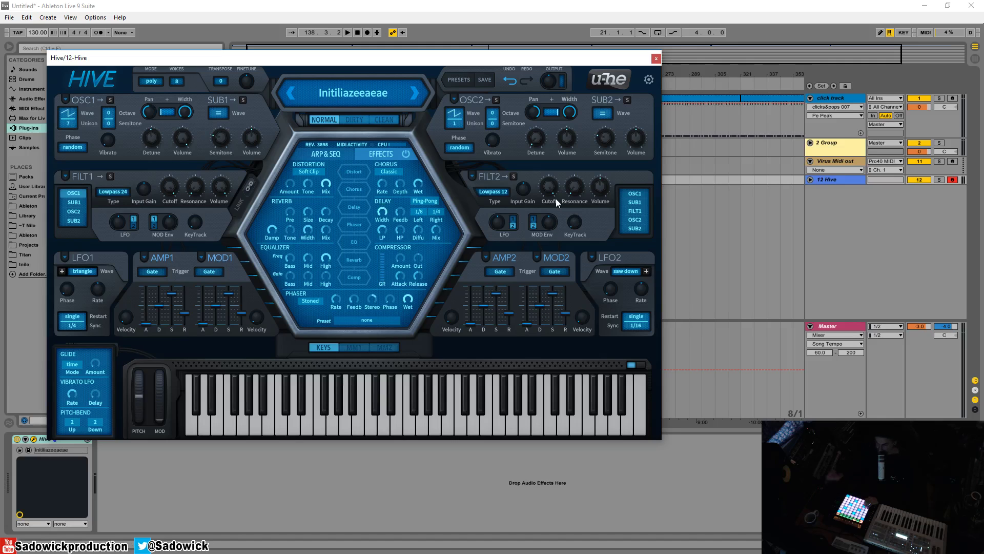
click(150, 112)
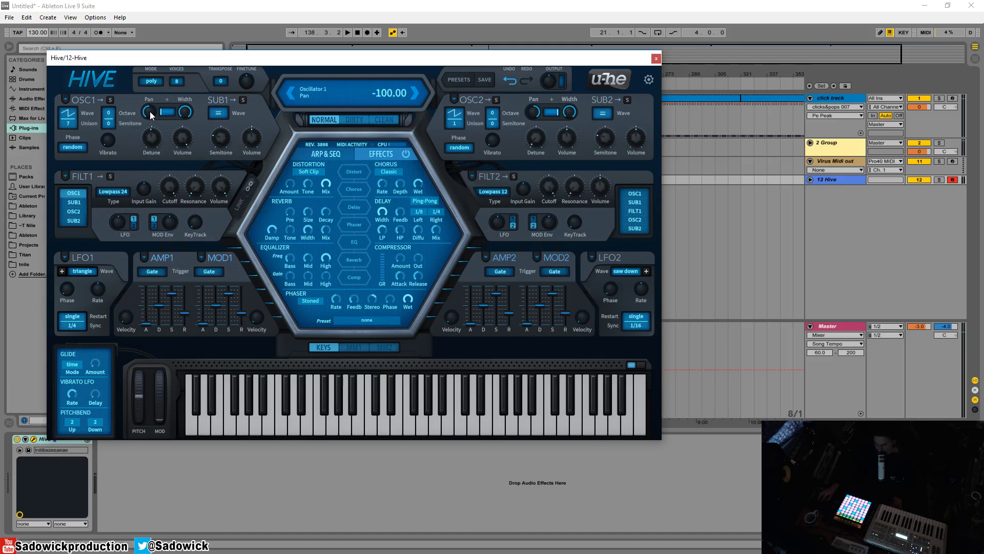
Reset the pan of oscillator 1 and oscillator 2 to centre.
double_click(150, 112)
double_click(535, 112)
click(69, 124)
click(59, 129)
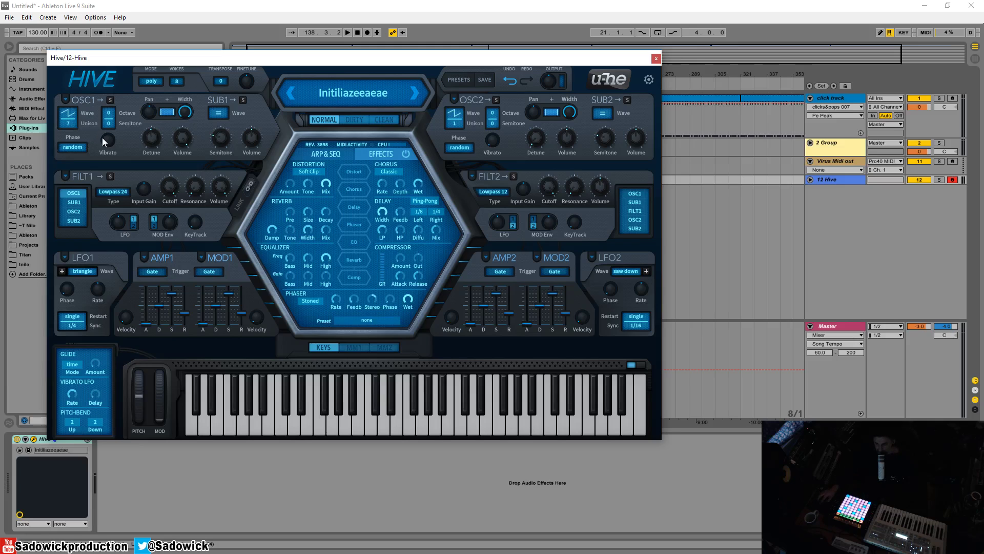
Set oscillator 1's phase to reset and its detune to 17.50.
click(83, 148)
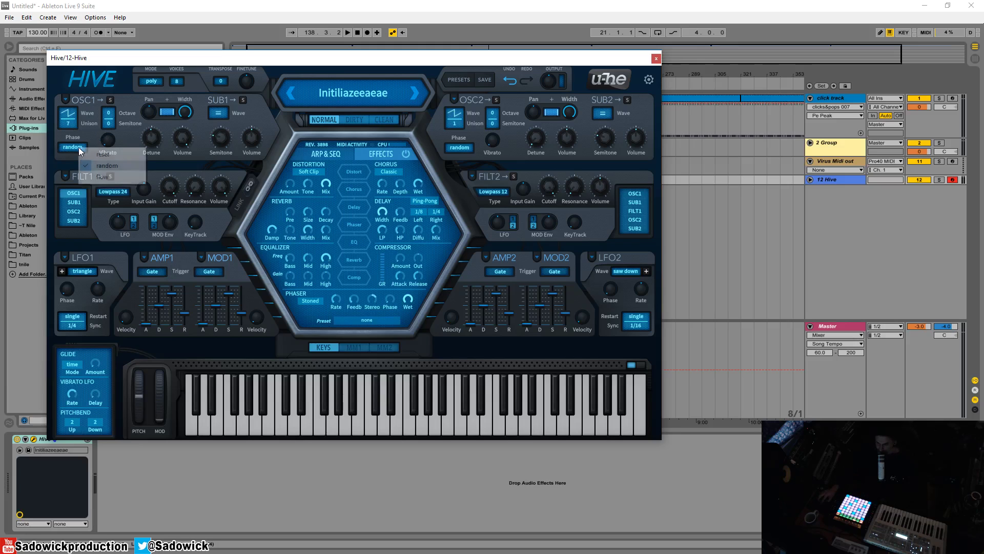
click(116, 154)
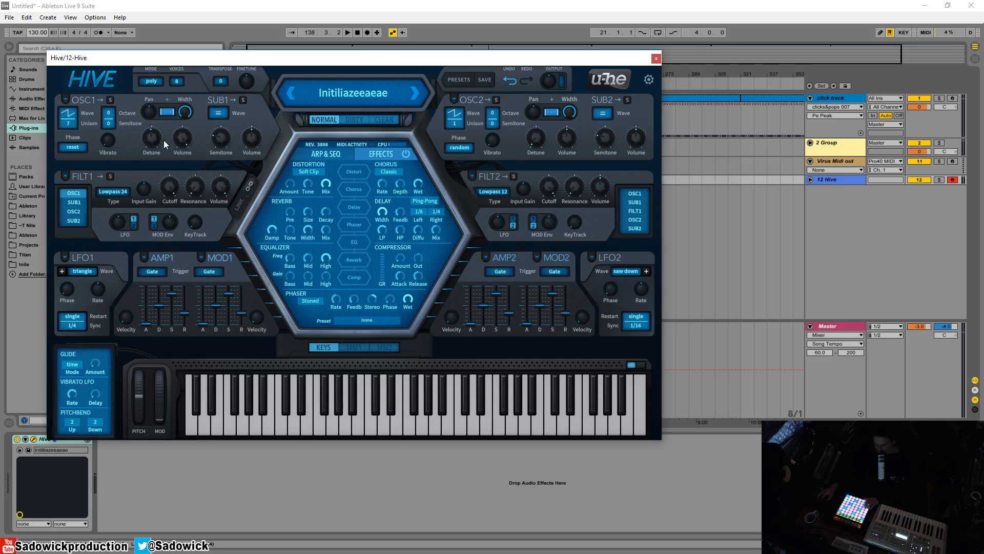
drag(153, 139, 151, 170)
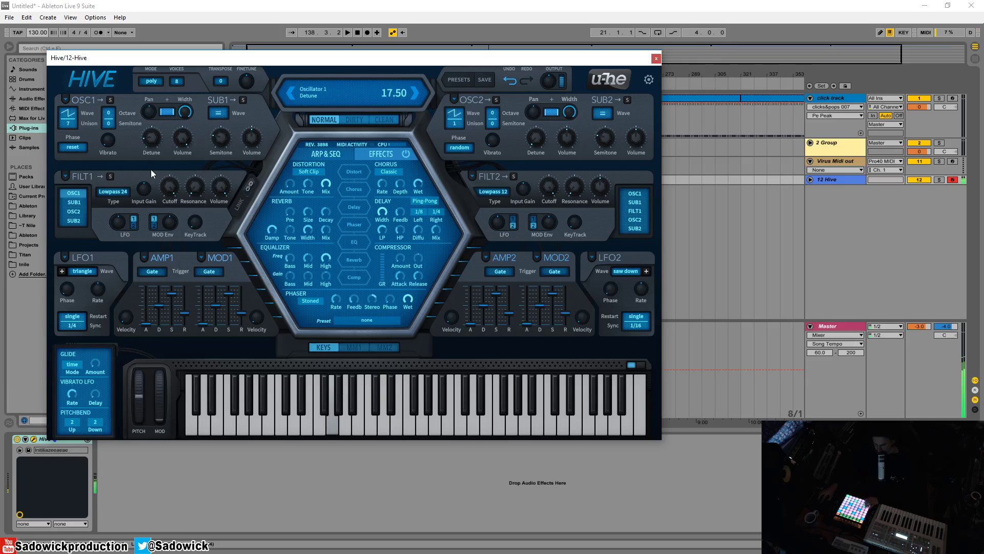
Try oscillator 1 with 16 unison voices and a narrowed stereo width.
click(69, 123)
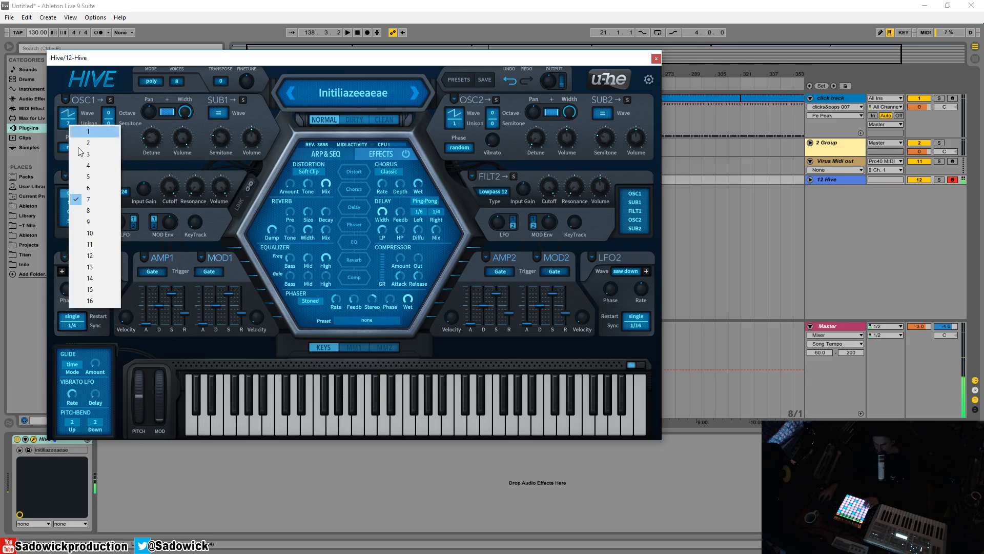
click(93, 304)
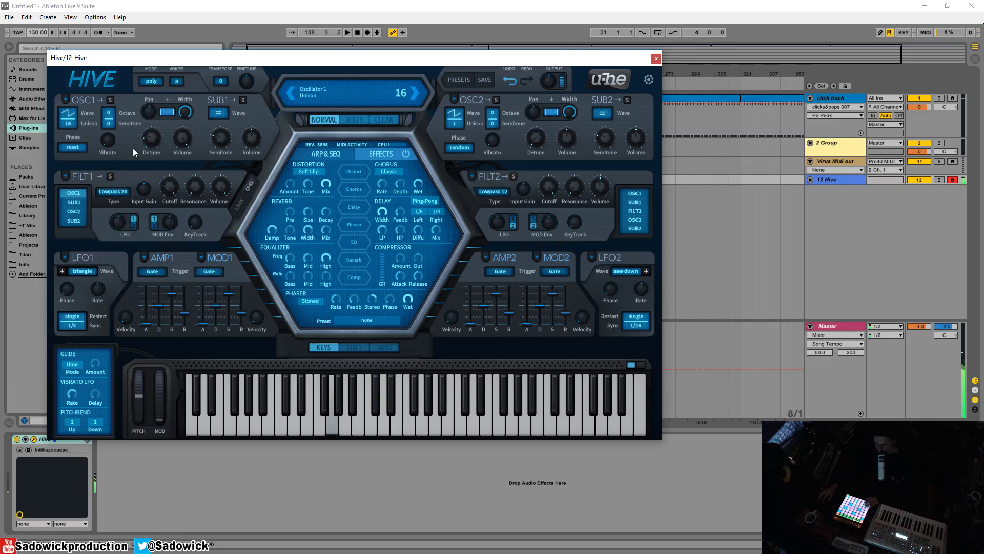
drag(185, 112, 193, 239)
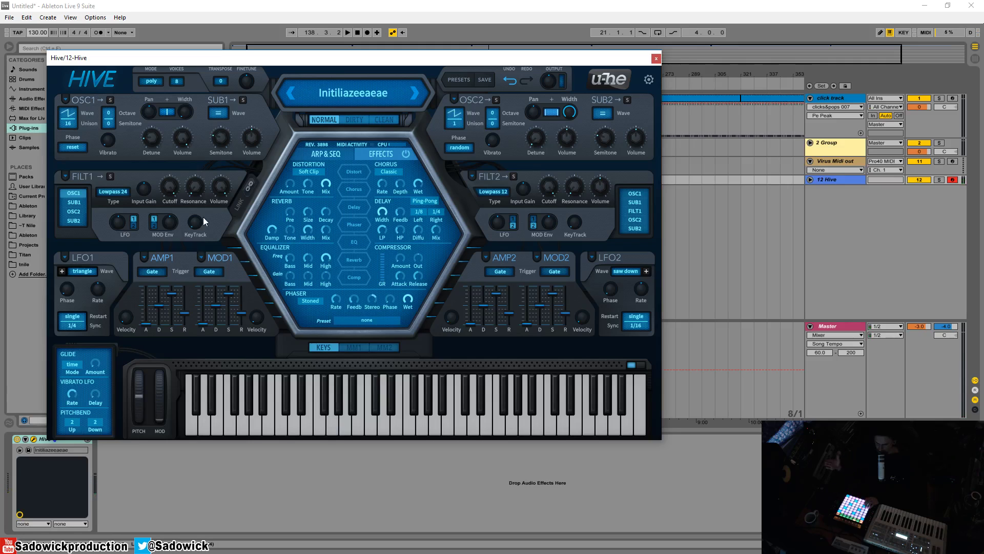
Set oscillator 1's phase to random.
click(76, 148)
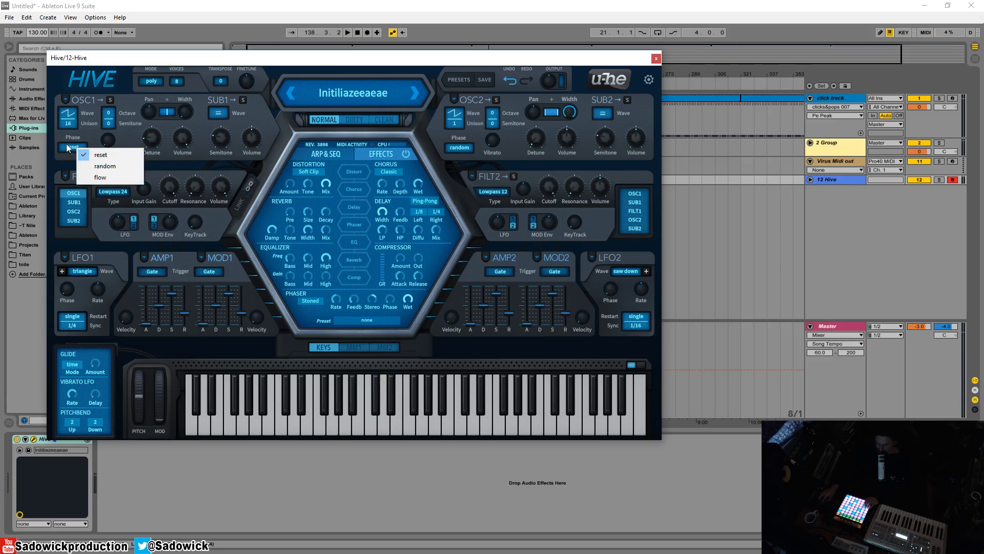
click(83, 137)
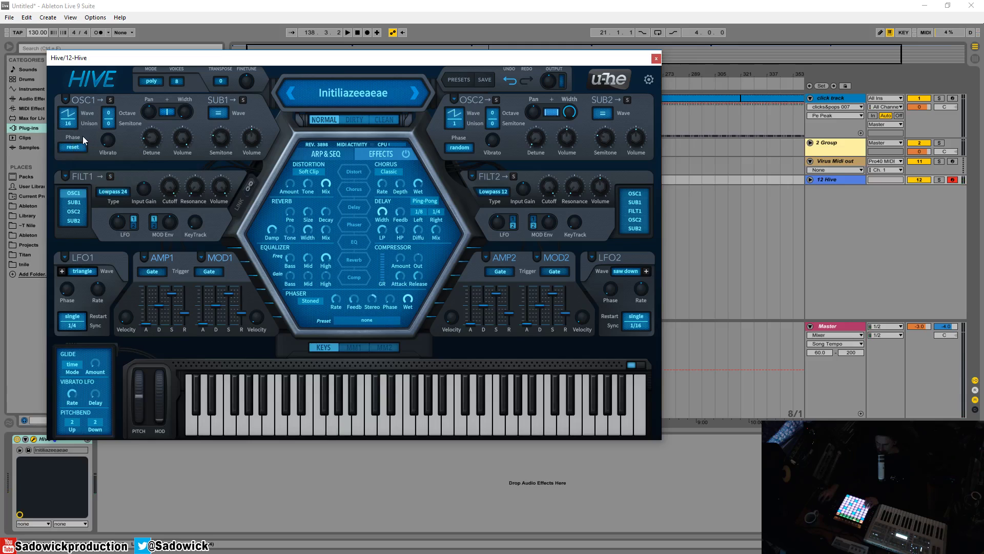
click(85, 148)
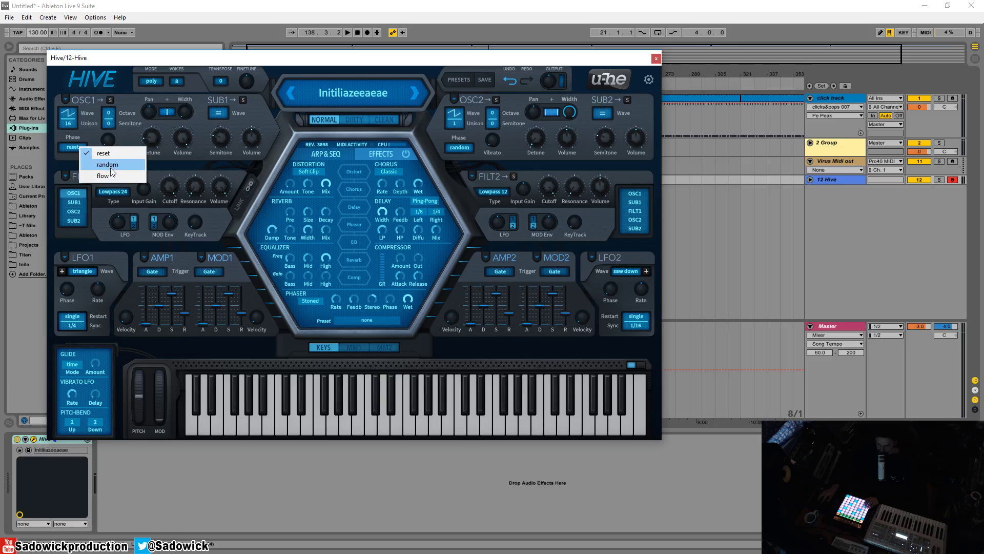
click(110, 168)
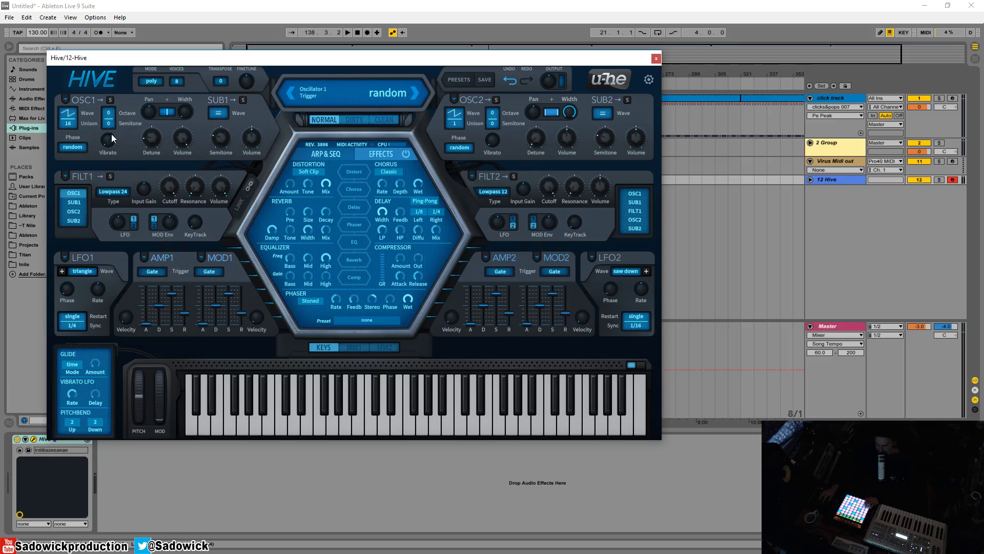
Restore oscillator 1's full stereo width and adjust its detune.
drag(179, 113, 179, 82)
drag(158, 139, 116, 124)
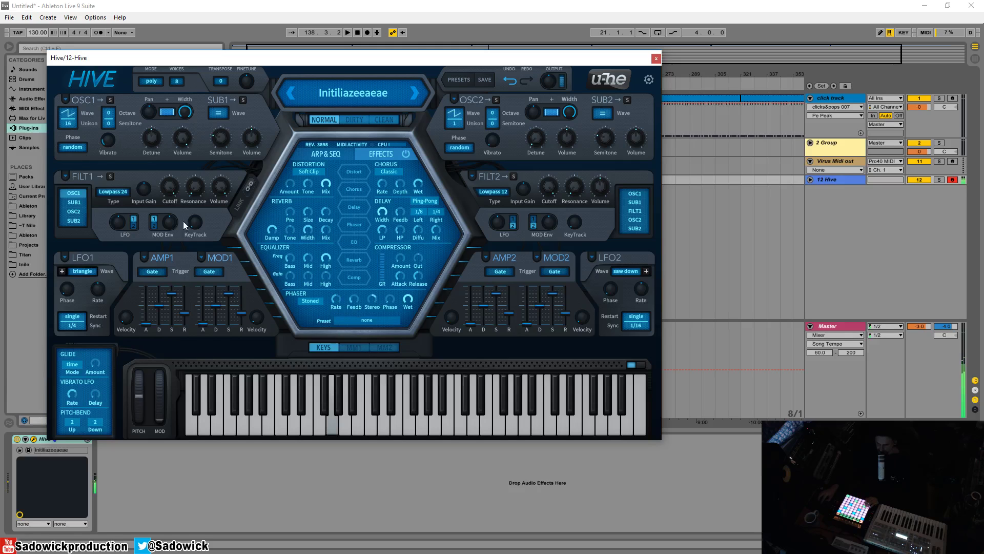
Try oscillator 1 at octave 1, return it to 0, and reduce its unison to 1 voice.
click(108, 113)
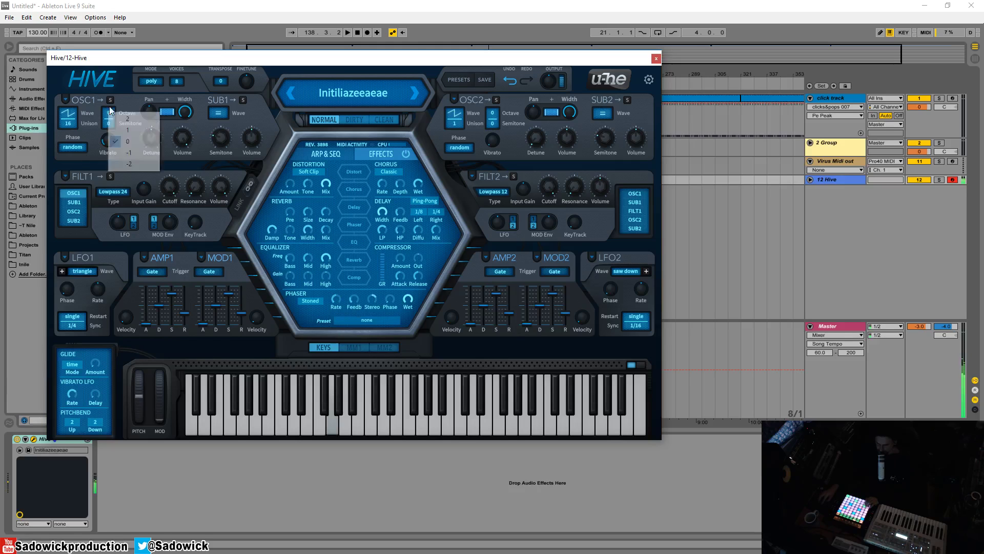
click(124, 130)
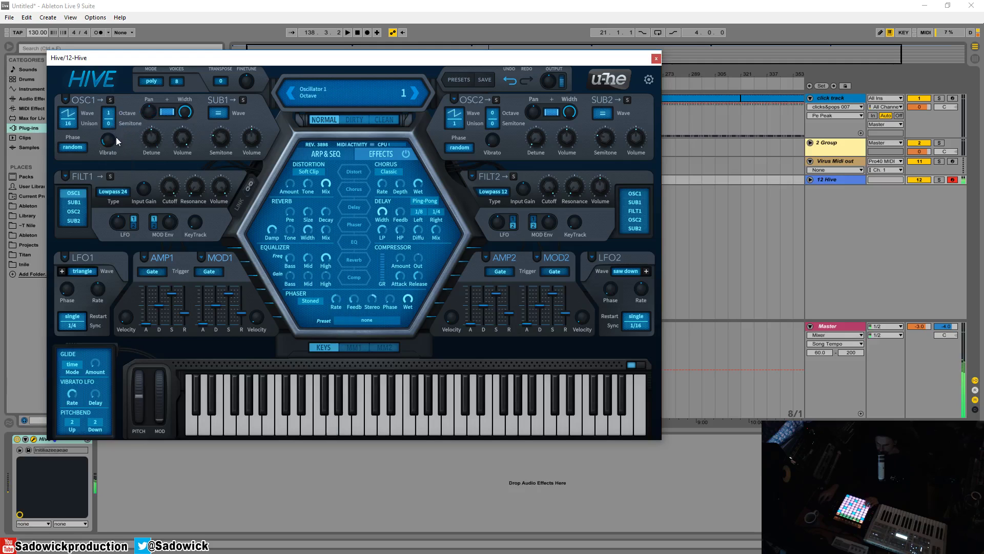
click(108, 113)
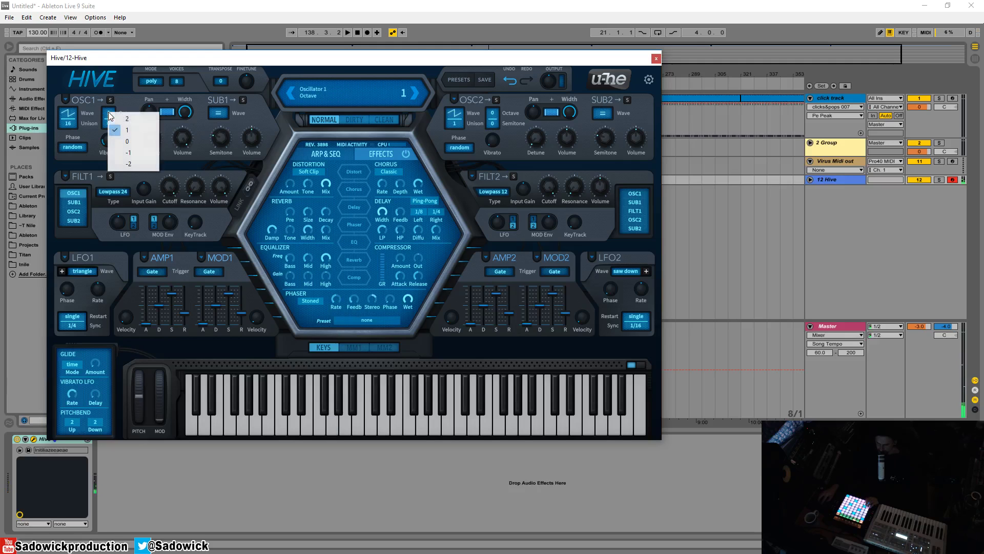
click(124, 141)
click(61, 125)
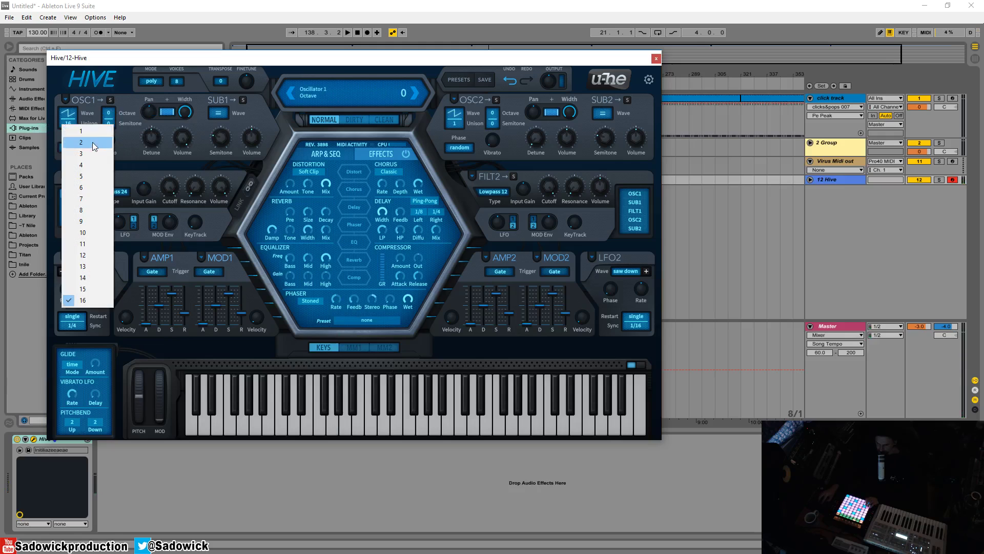
click(91, 132)
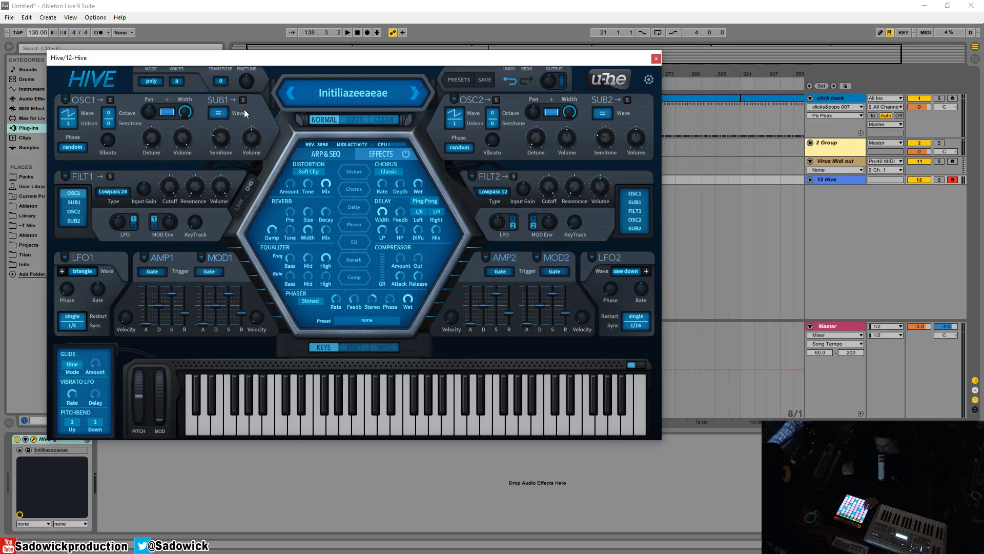
Try changing sub oscillator 1's semitone tuning, and select like Osc as its wave.
click(222, 141)
drag(222, 142, 241, 112)
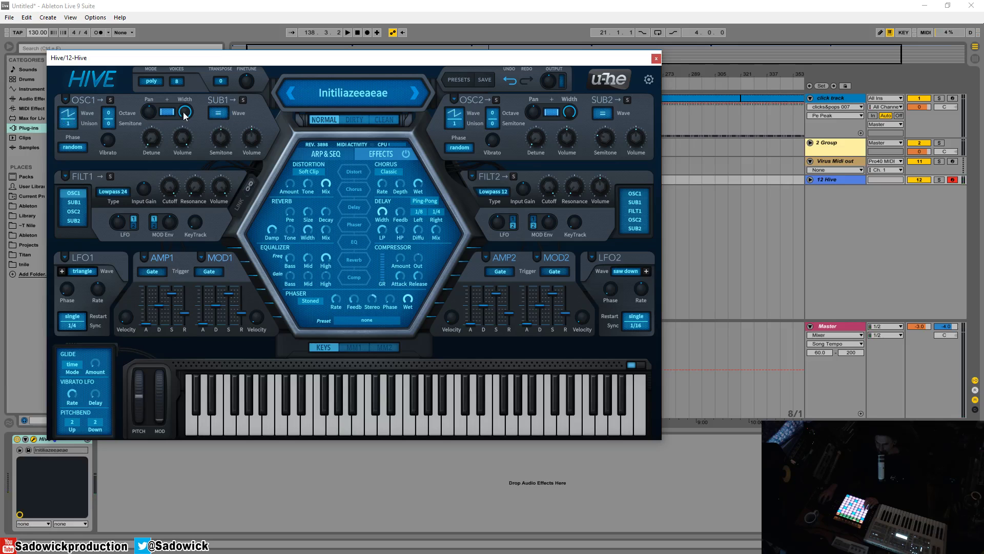
click(220, 114)
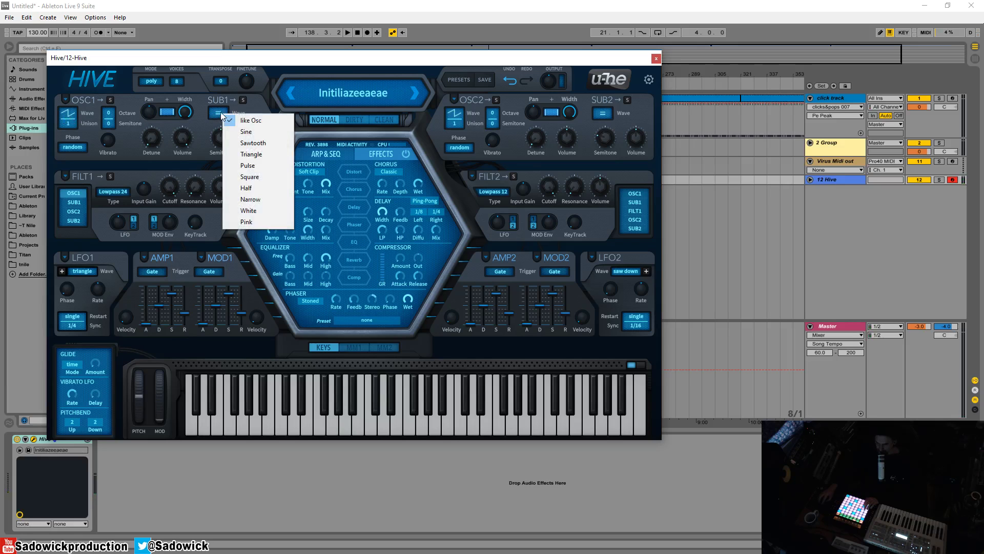
click(255, 121)
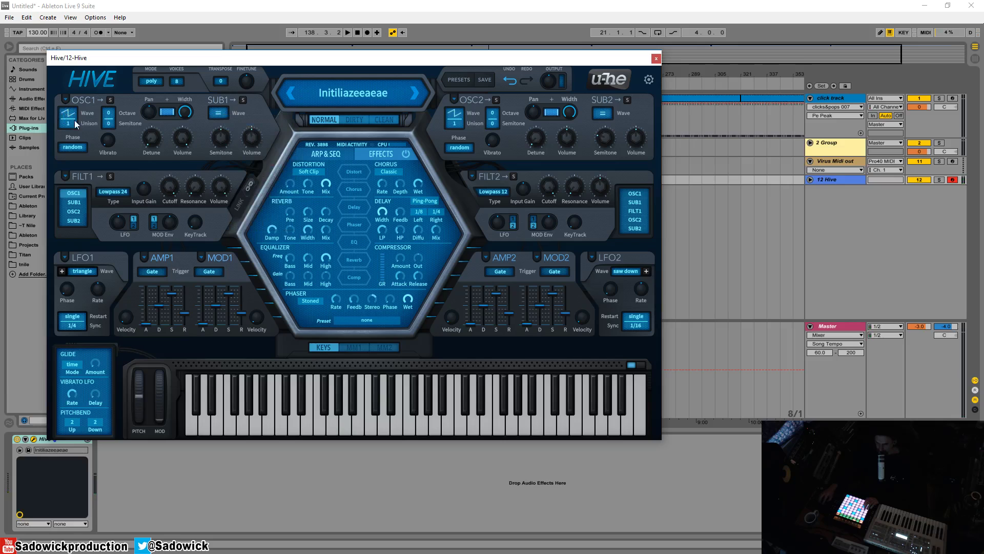
Try the Triangle wave on oscillator 1 and set it back to Sawtooth.
click(70, 116)
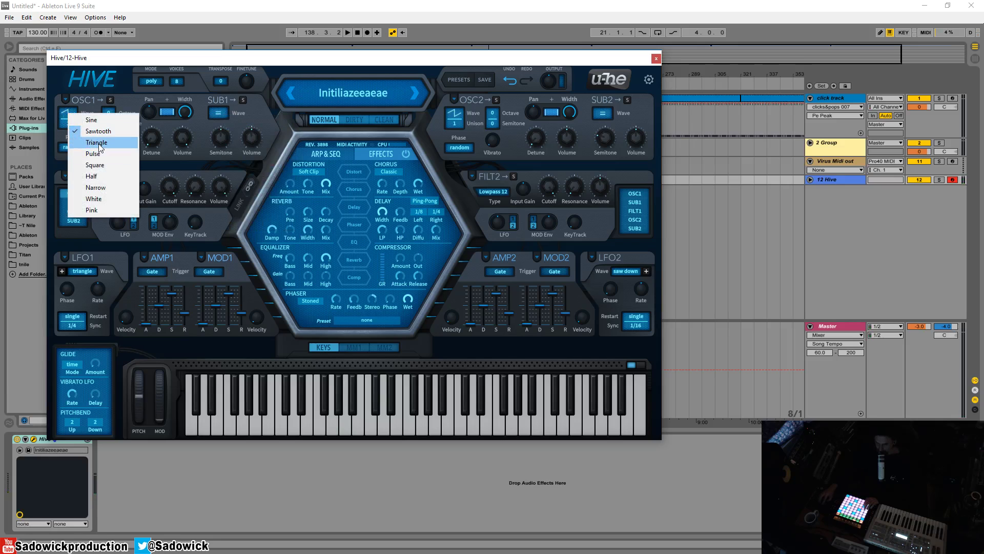
click(99, 143)
click(69, 114)
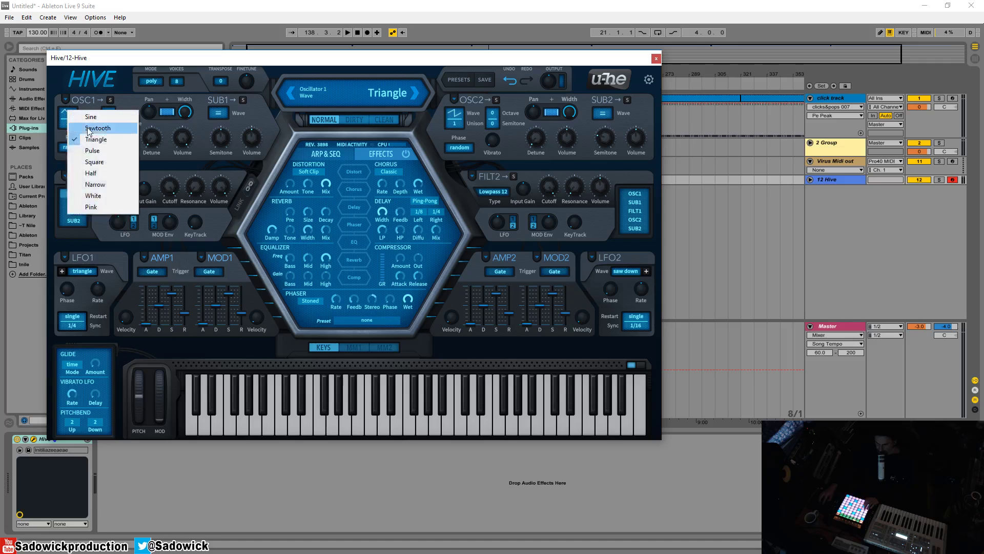
click(88, 128)
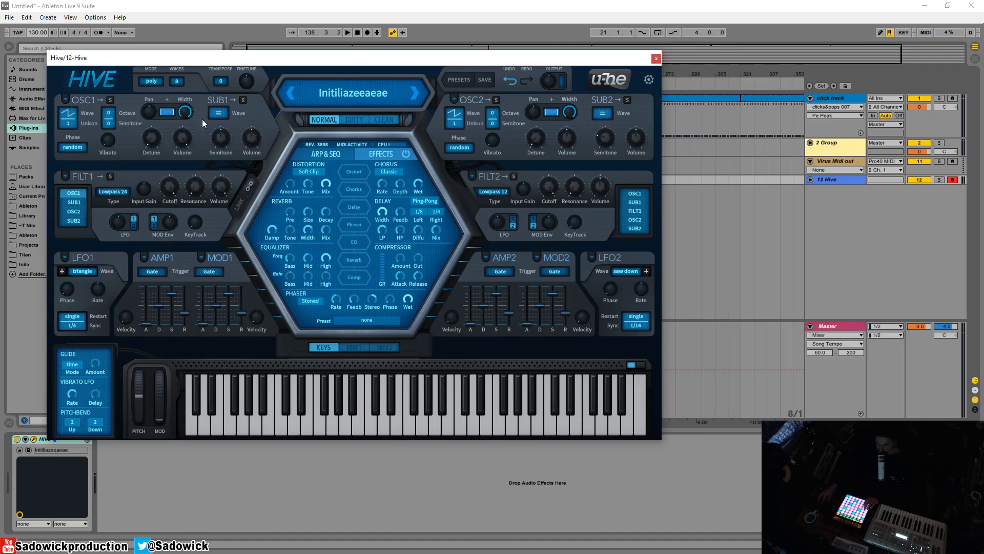
Solo sub oscillator 1 with its signal routed into filter 1, and try out its semitone tuning.
click(243, 100)
click(73, 202)
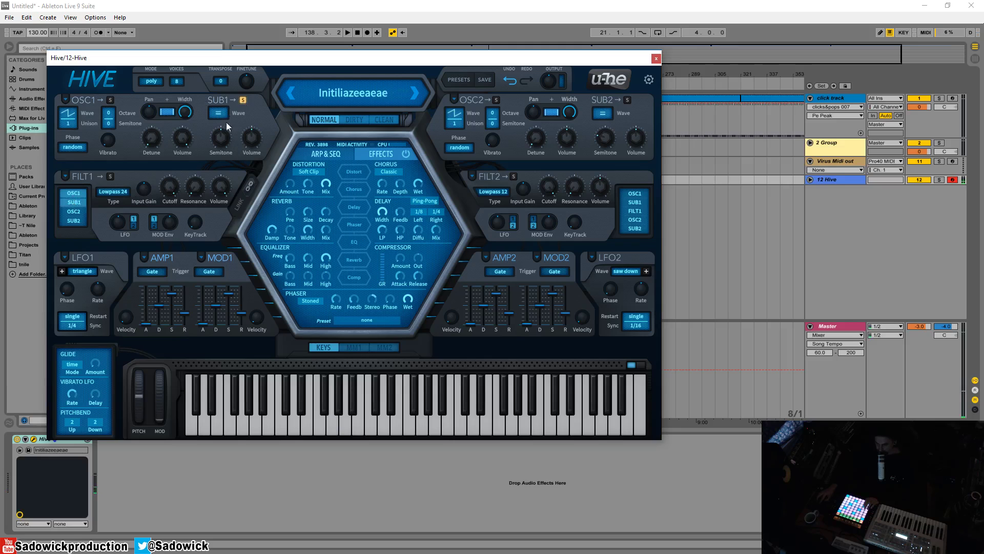
drag(226, 140, 226, 109)
Set oscillator 1's unison to 7 voices and adjust its detune.
click(72, 122)
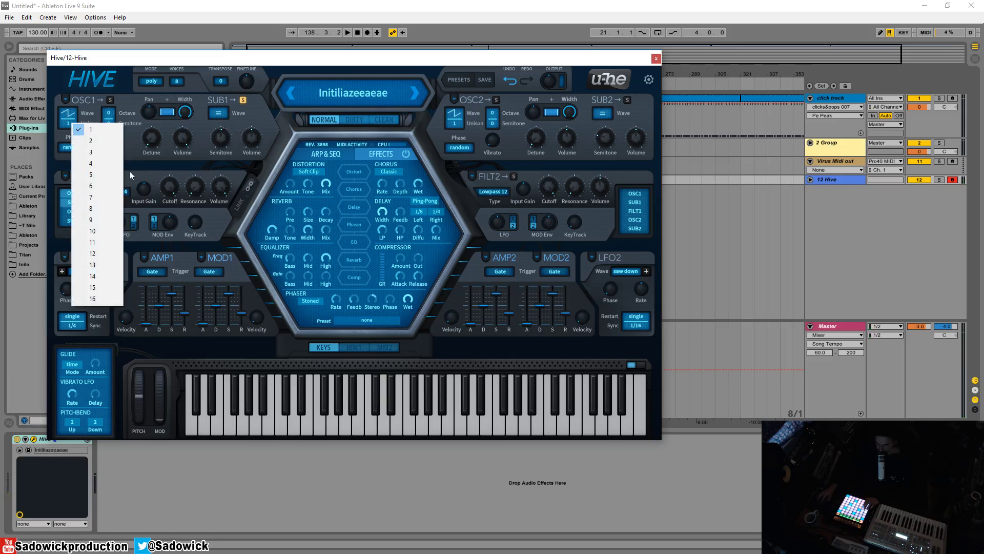
click(99, 200)
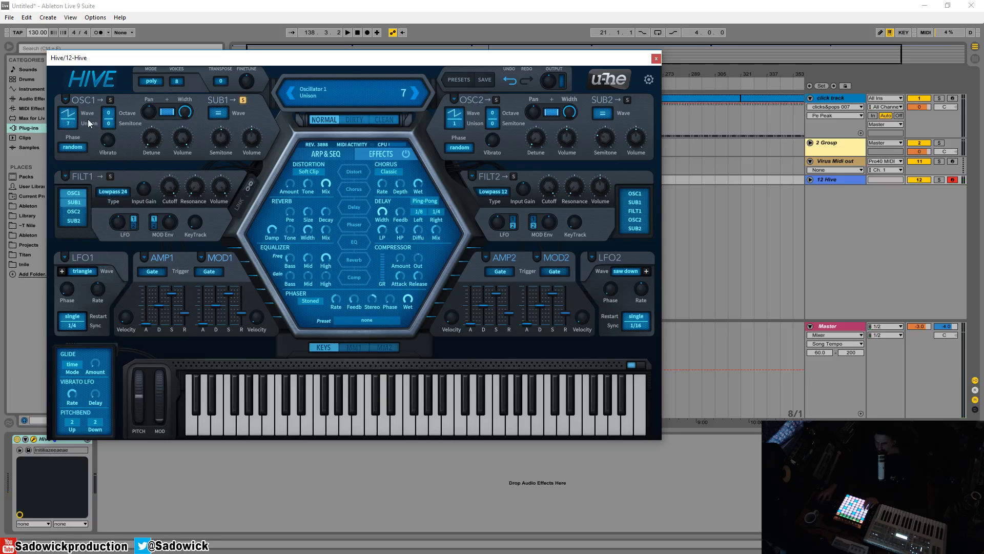
click(156, 140)
drag(156, 139, 155, 90)
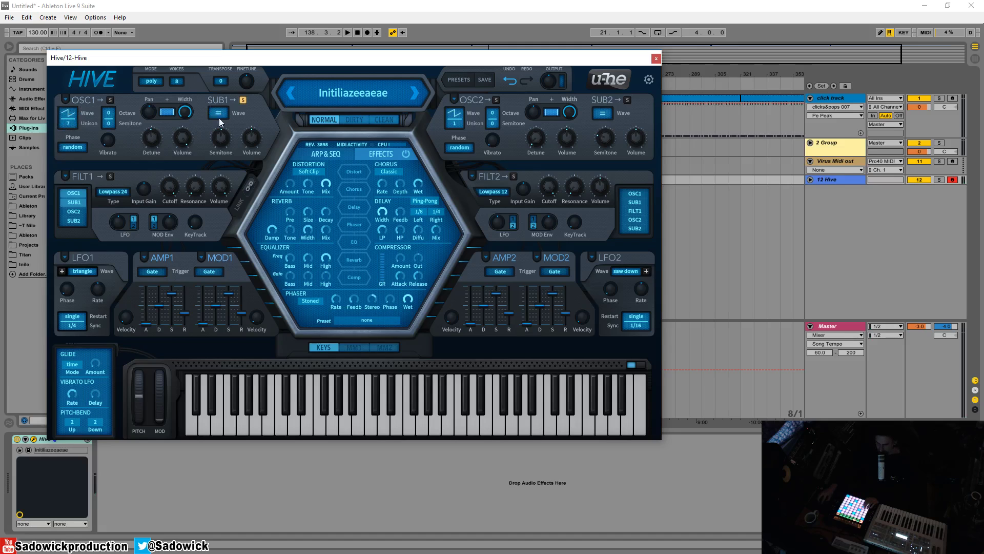
Reset sub oscillator 1's semitone tuning to 0.00, and try out different semitone and volume amounts.
drag(220, 135, 222, 137)
click(226, 142)
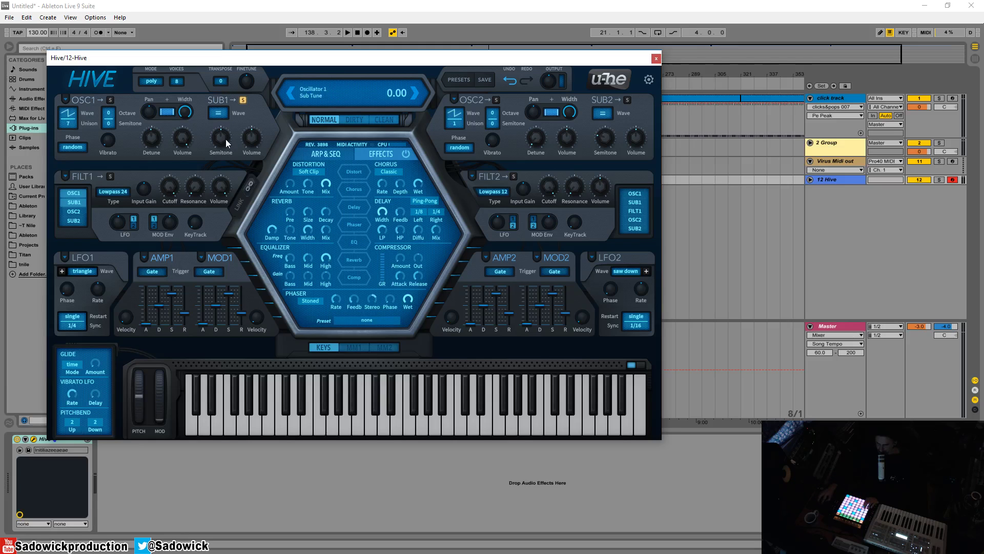
drag(226, 142, 263, 90)
drag(250, 145, 259, 110)
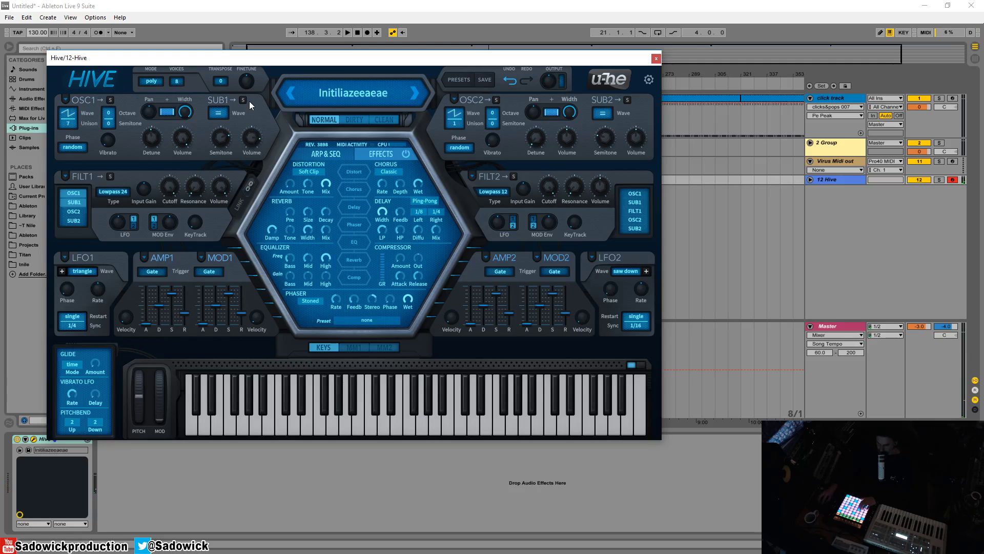
Try soloing sub oscillator 1 and oscillator 1 together, and turn both solos off again.
click(245, 100)
click(112, 100)
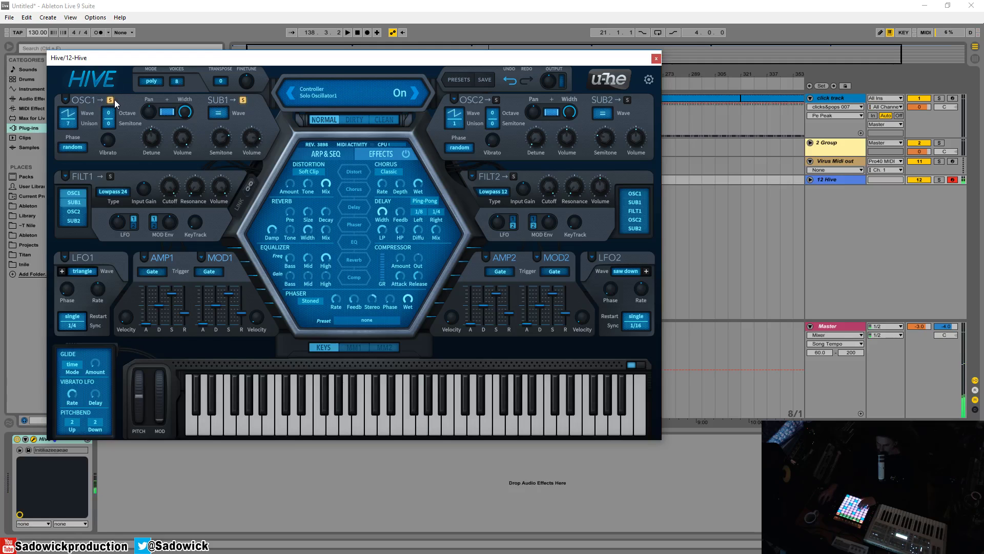
click(111, 100)
click(244, 99)
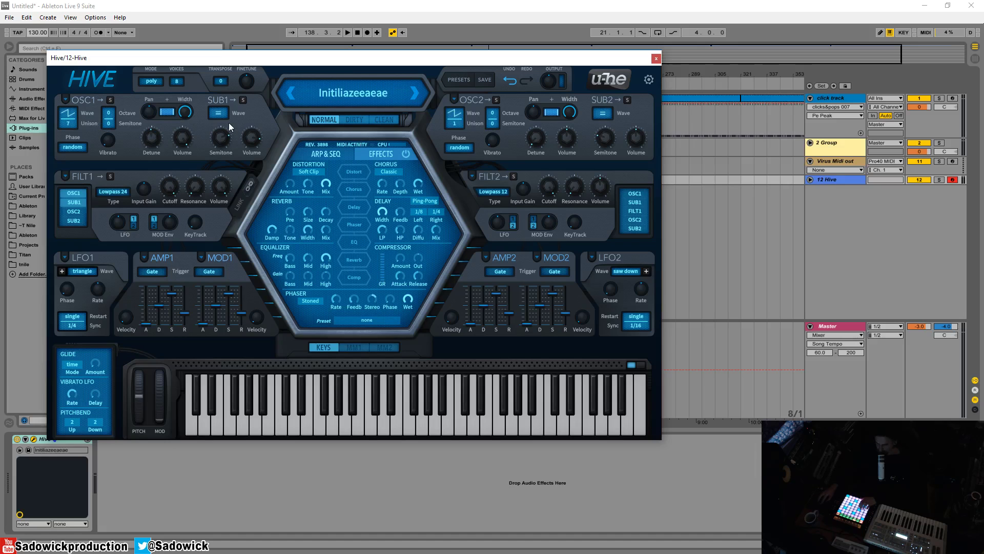
Set oscillator 1's unison to 1 voice and sub oscillator 1's wave to Sine.
click(66, 123)
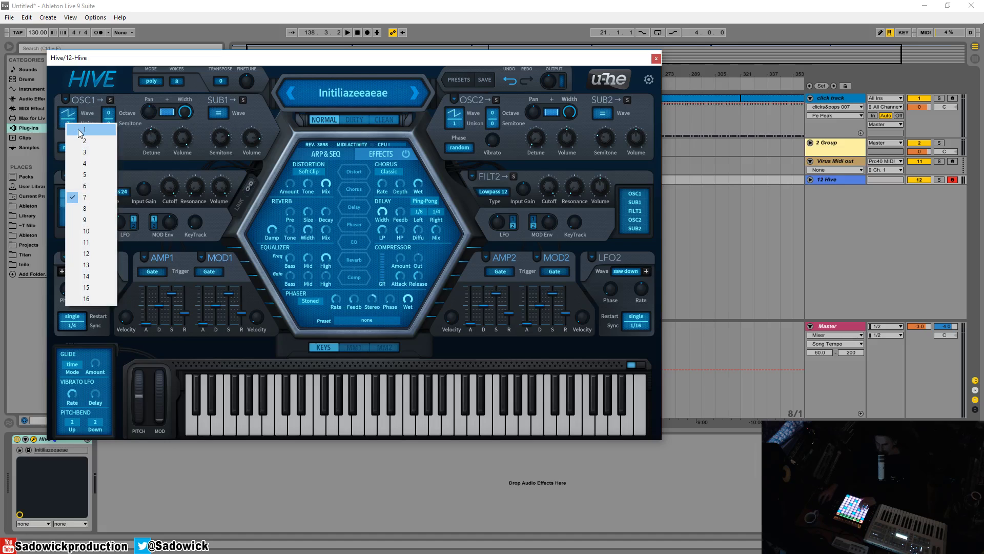
click(81, 130)
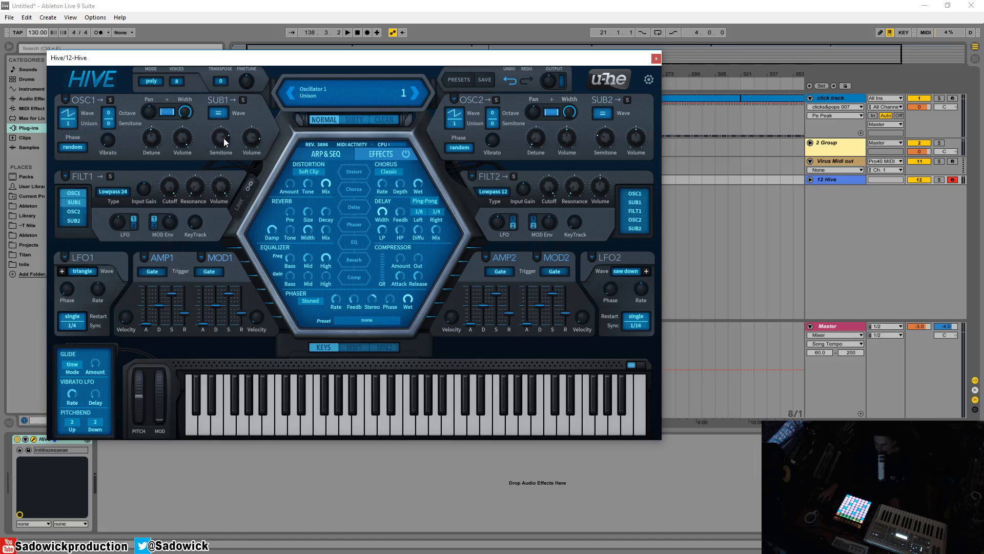
click(222, 114)
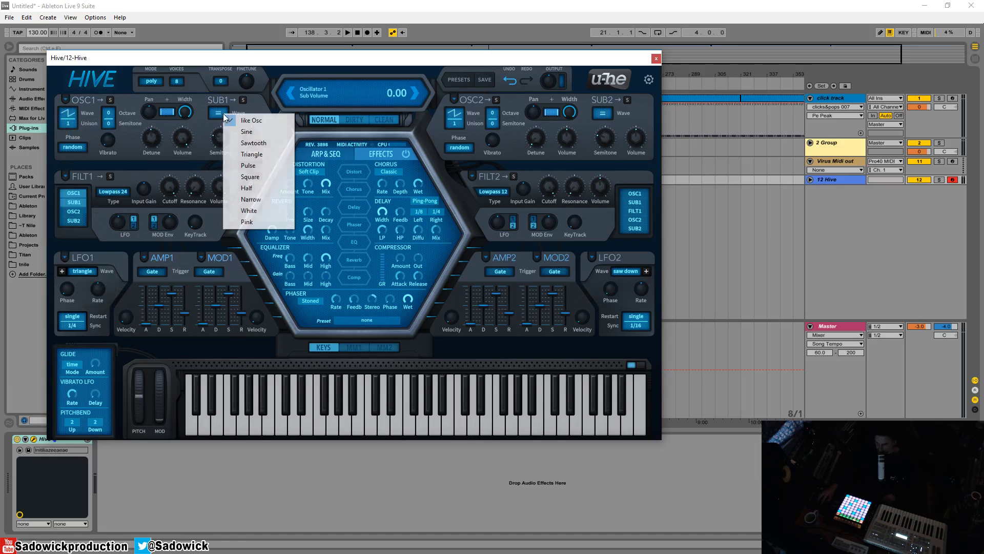
click(264, 131)
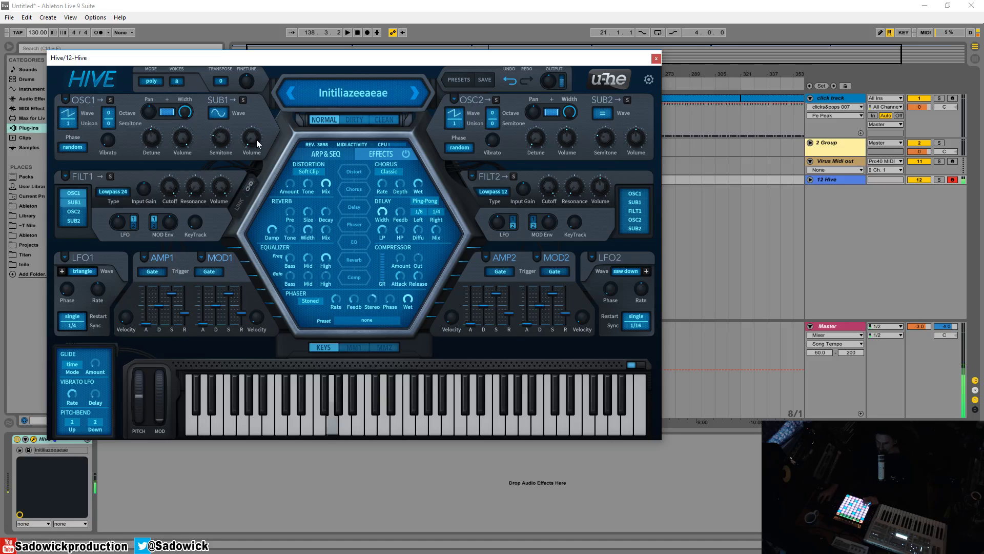
Set sub oscillator 1's volume to about 88.50 and oscillator 1's volume to about 78.50, checking the sub oscillator briefly in solo.
drag(257, 139, 263, 41)
click(150, 136)
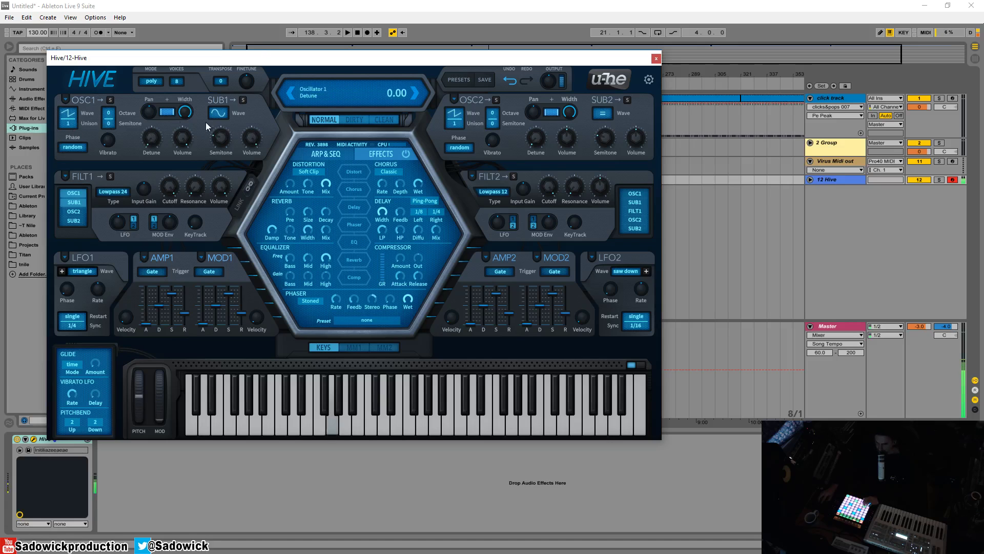
drag(251, 138, 254, 149)
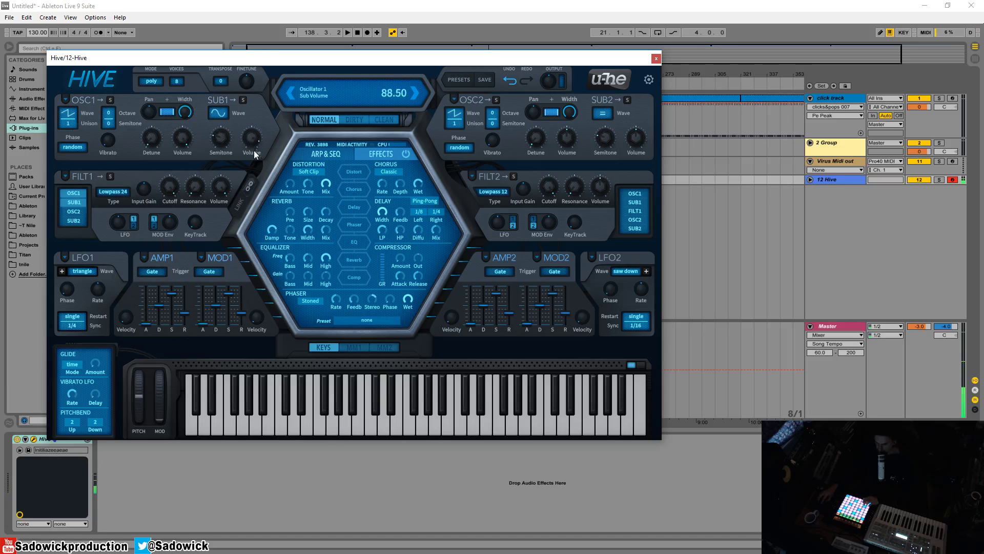
drag(182, 143, 186, 161)
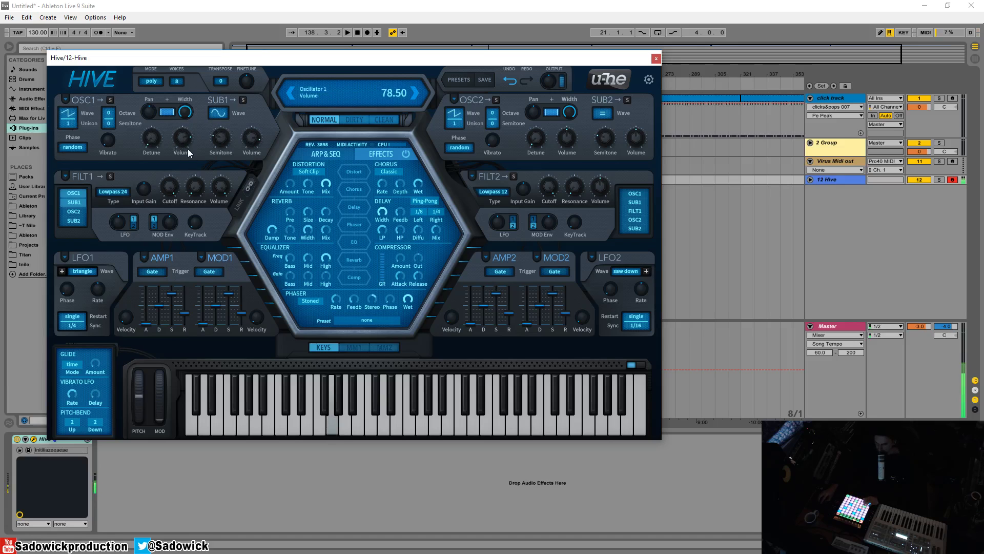
click(239, 100)
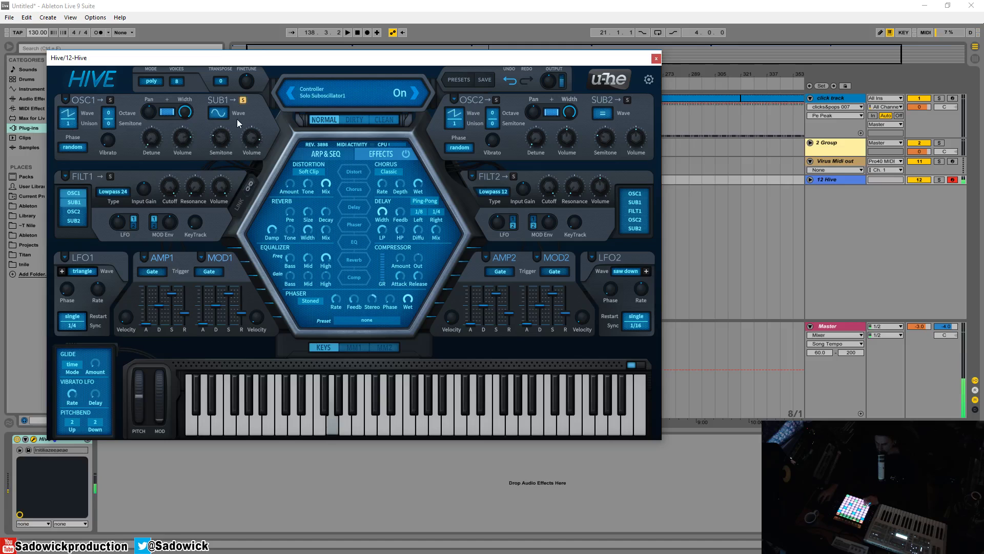
click(243, 100)
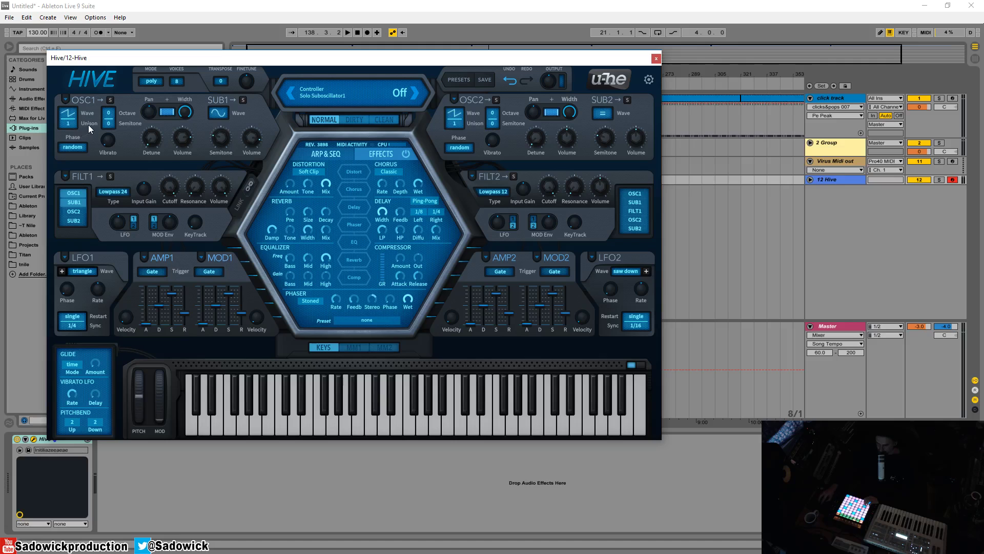
Try switching the oscillator 1 and sub oscillator 1 inputs of Filter 1 off and on again.
click(78, 202)
click(74, 194)
click(73, 194)
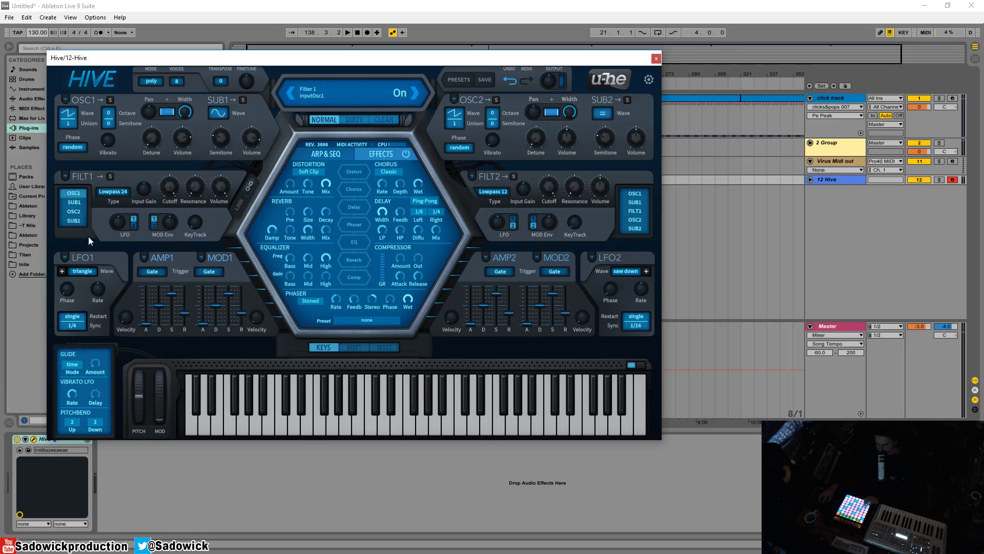
click(75, 193)
click(74, 193)
click(80, 201)
Try routing oscillator 2 and sub oscillator 2 into Filter 1 and oscillator 1 into Filter 2, and remove these routings again.
click(75, 211)
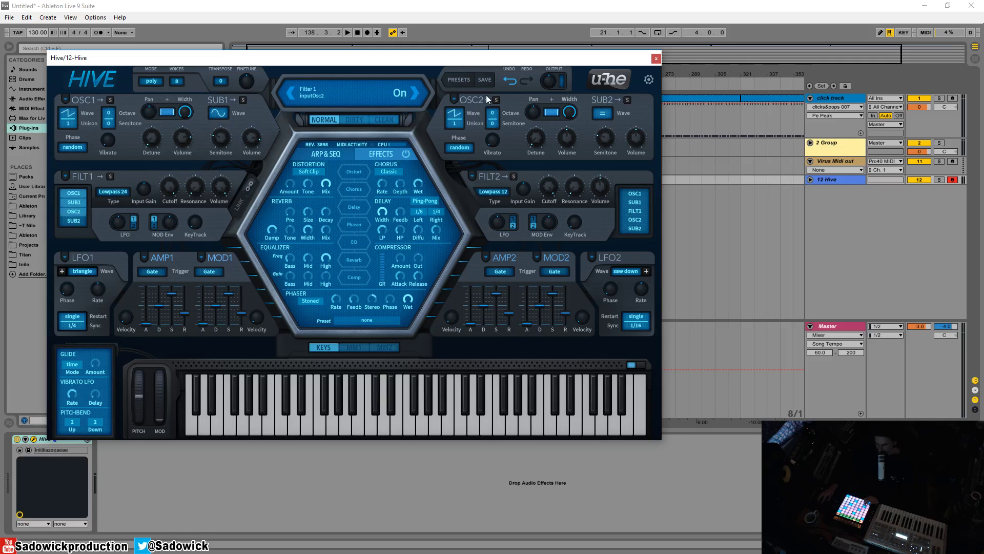
click(75, 213)
click(72, 222)
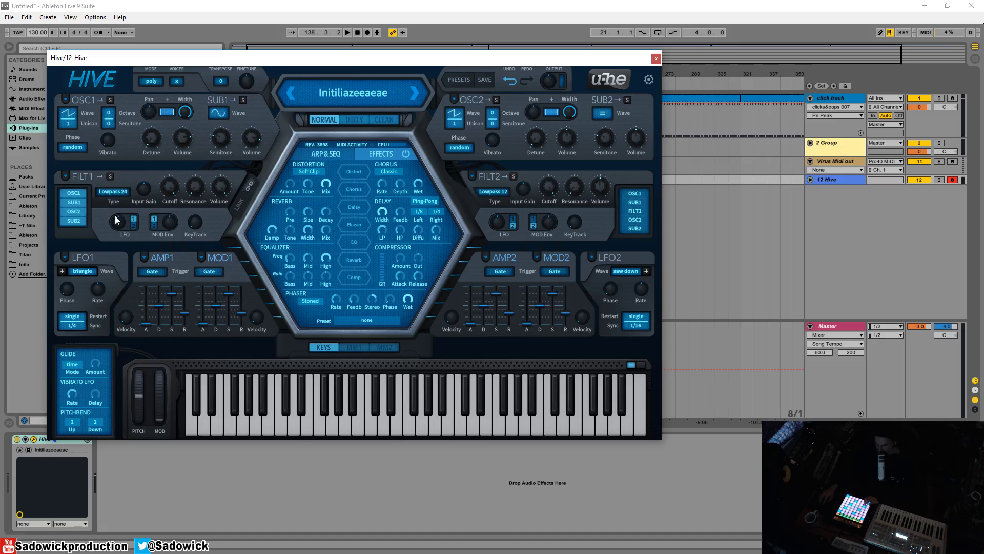
click(80, 219)
click(635, 193)
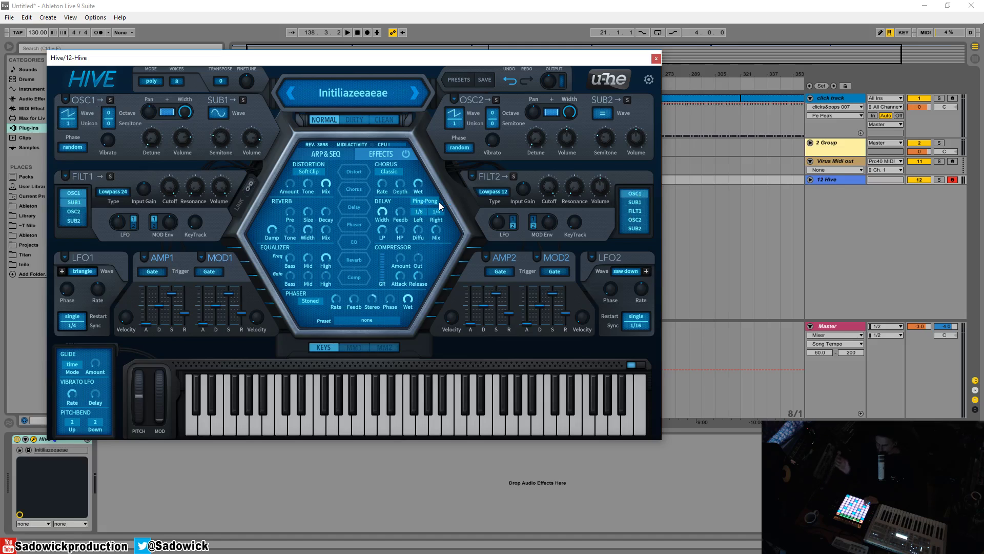
click(640, 193)
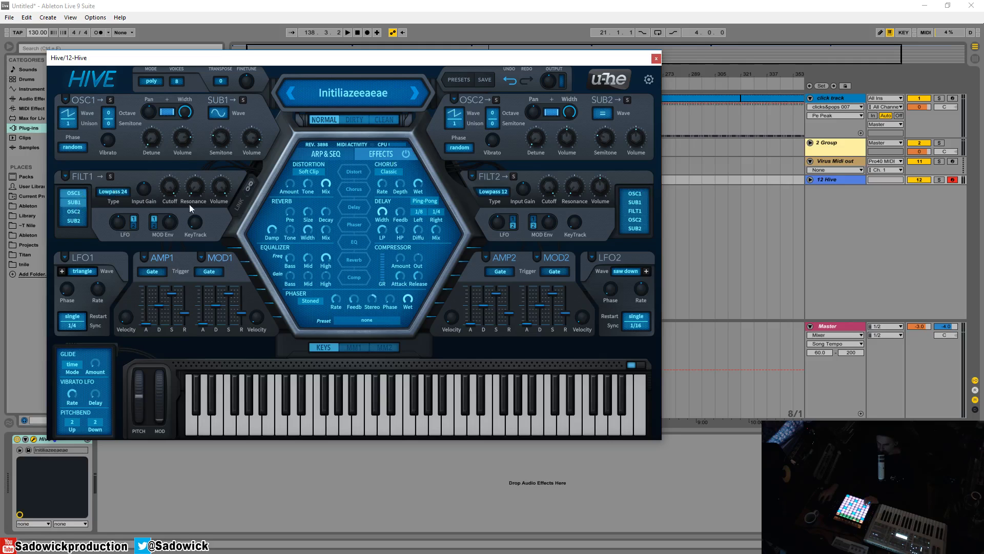
Try out Filter 1's cutoff and sub oscillator 1's volume, and remove sub oscillator 1 from Filter 1's inputs.
click(174, 191)
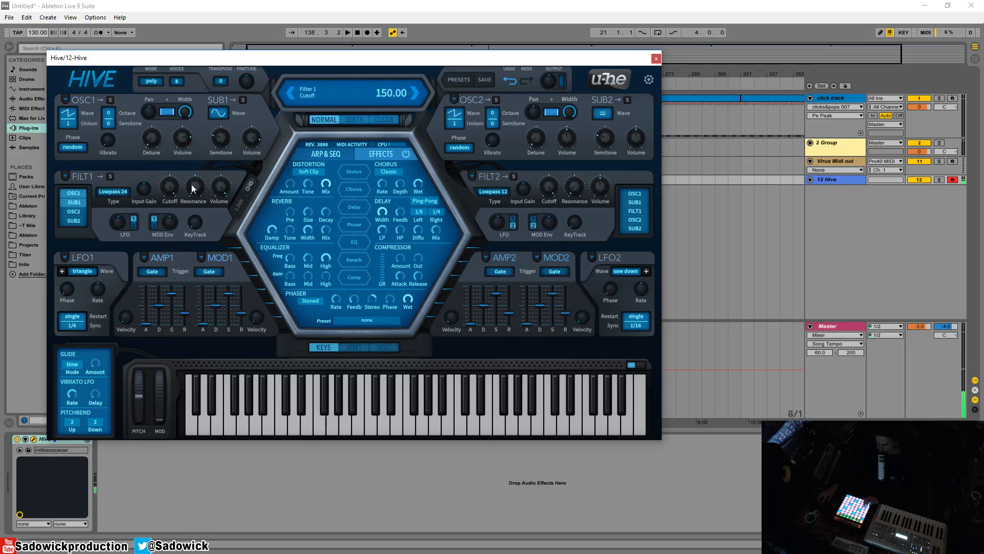
drag(253, 141, 172, 292)
click(79, 203)
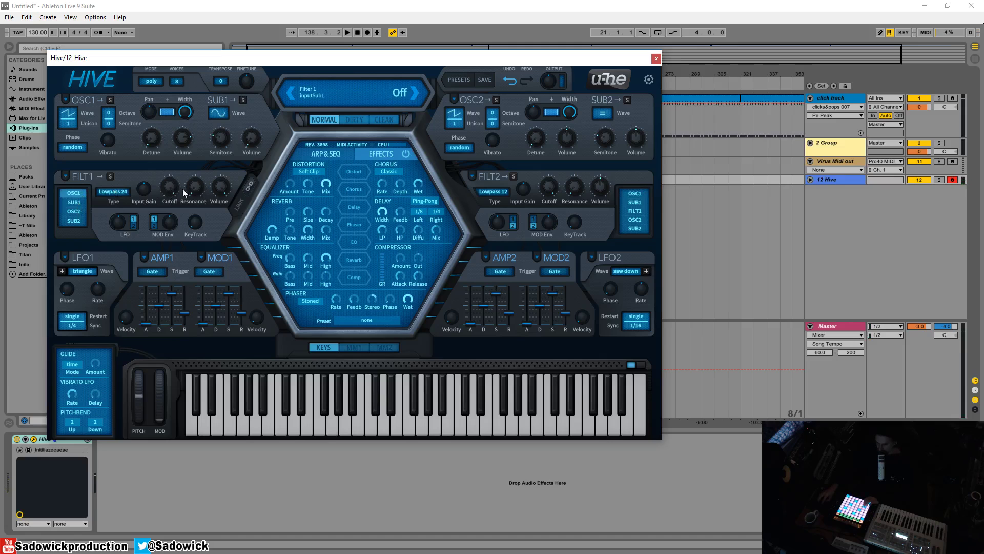
Raise the main output to 200.00 and sweep Filter 1's cutoff.
drag(171, 188, 172, 214)
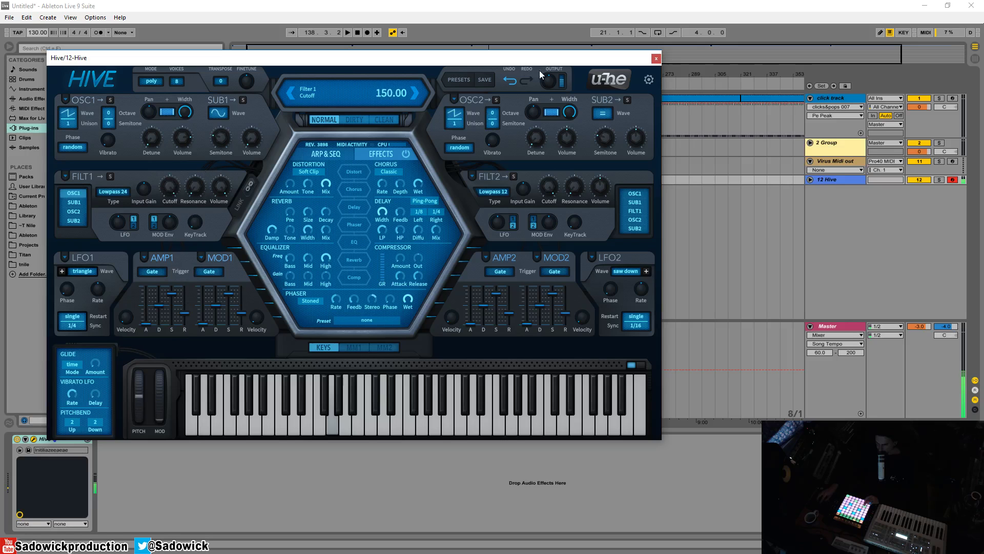
drag(550, 80, 550, 47)
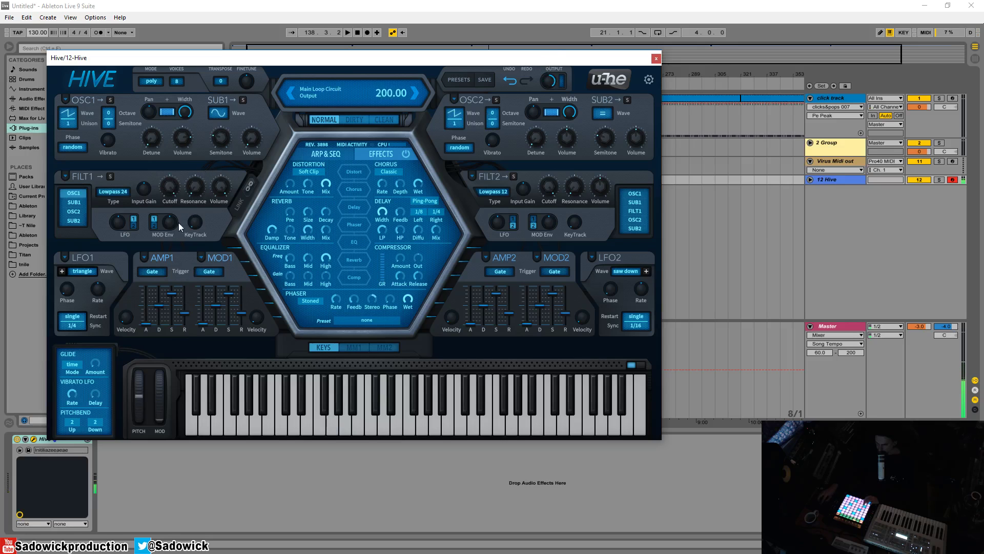
drag(173, 185, 173, 183)
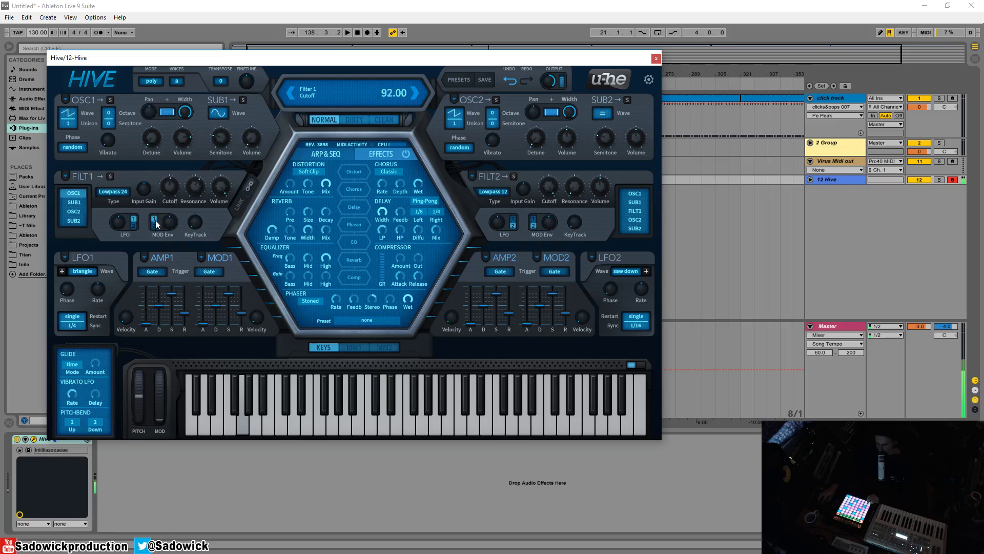
Adjust Filter 1's resonance and volume, and set its input gain to 0.00 dB.
drag(195, 188, 200, 300)
drag(220, 188, 220, 176)
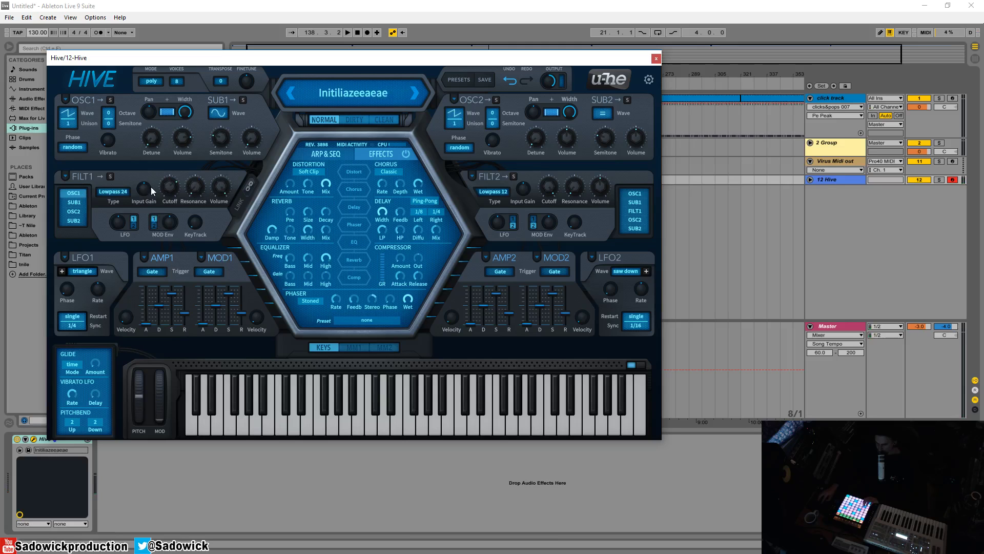
mouse_move(152, 191)
mouse_down()
mouse_move(152, 176)
mouse_move(146, 197)
mouse_up()
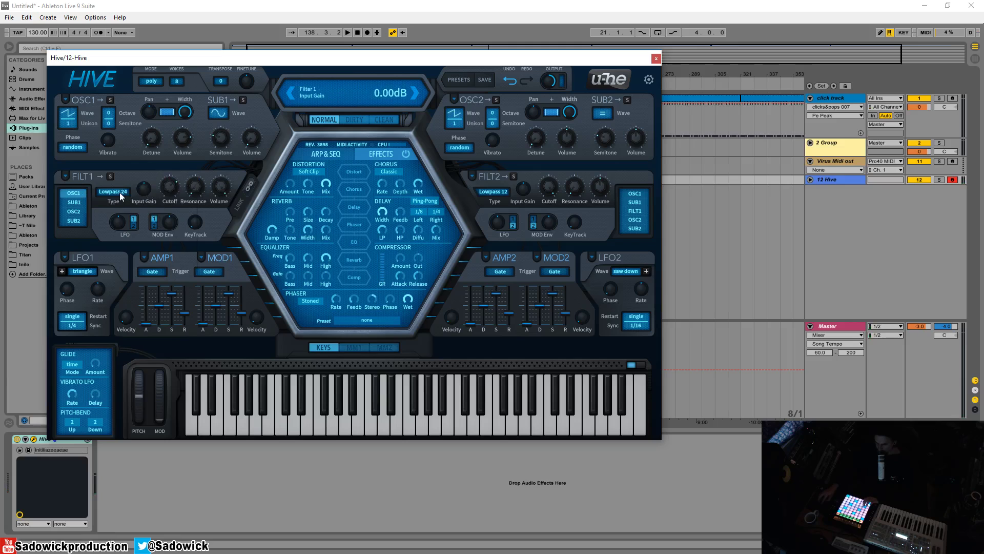
Try Bypass as Filter 1's type, switch it back to Lowpass 24, and bring the cutoff to about 95.00.
click(122, 196)
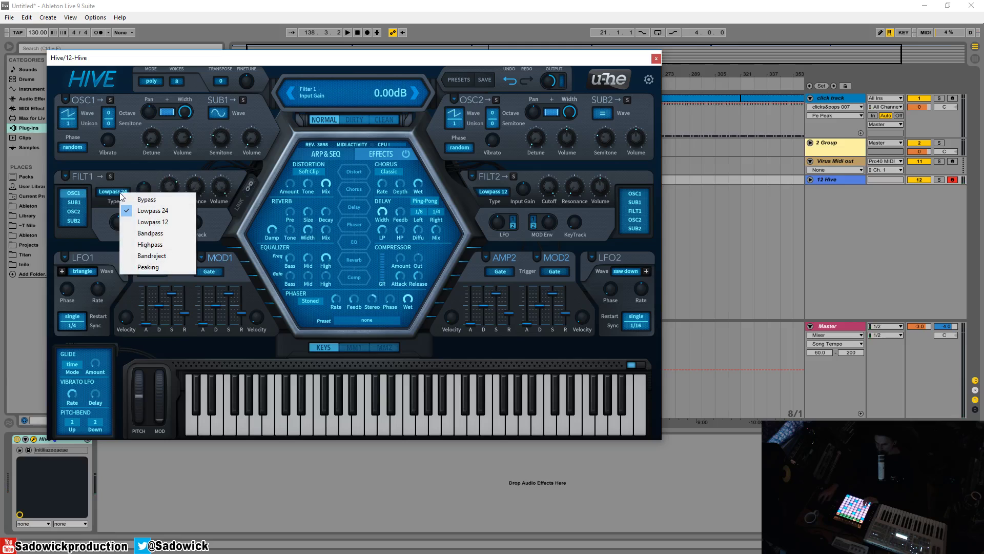
click(153, 199)
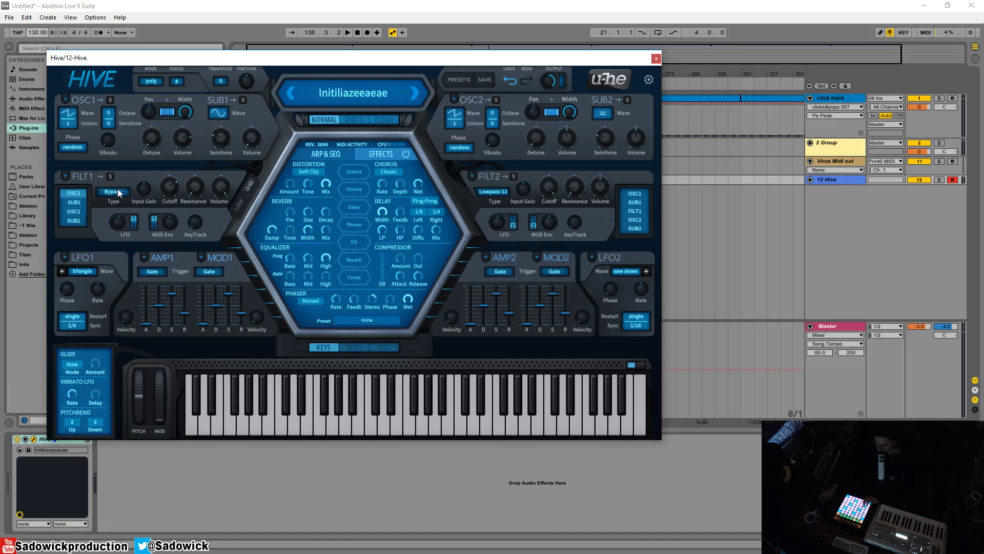
click(119, 193)
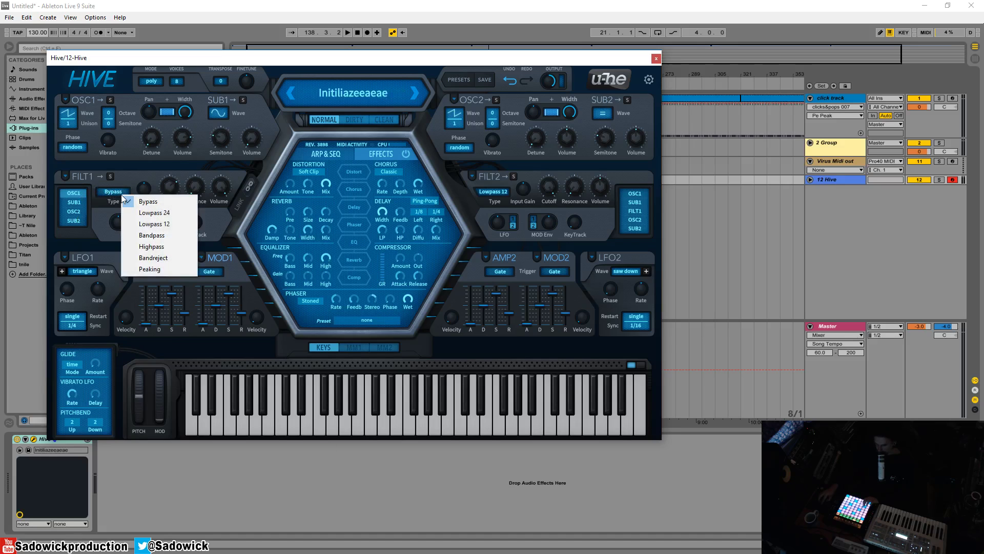
click(159, 214)
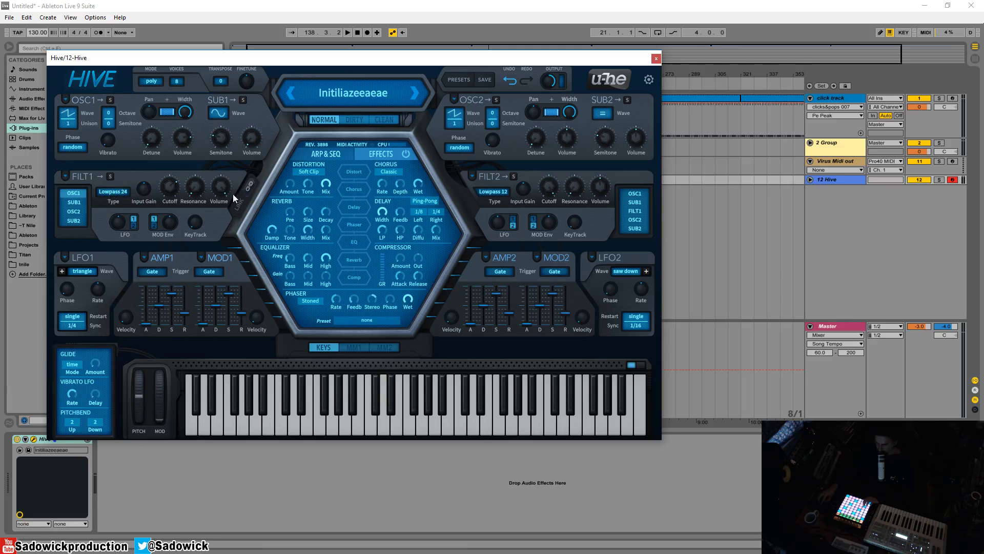
drag(171, 185, 170, 202)
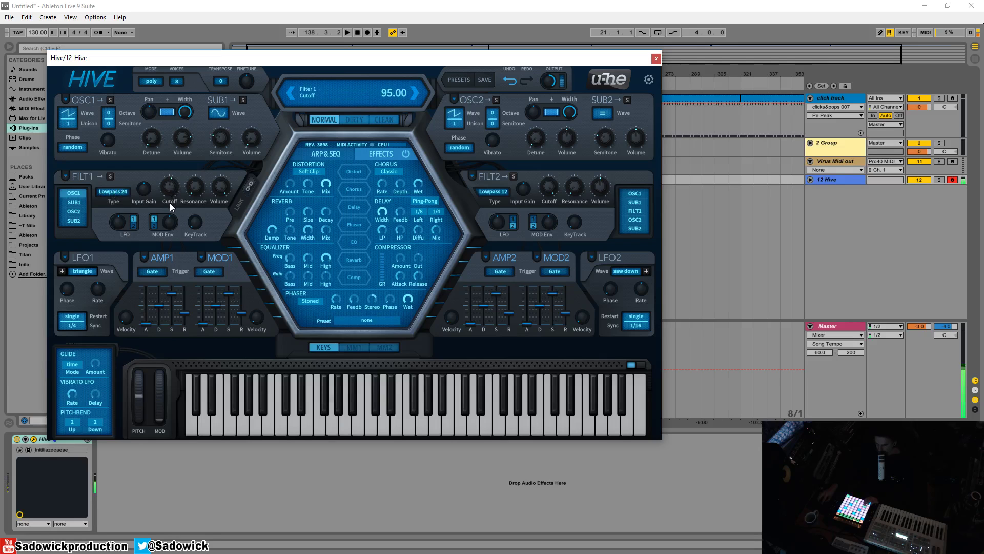
Set Filter 1's type to Lowpass 12 and sweep its cutoff to about 108.00.
click(123, 199)
click(159, 225)
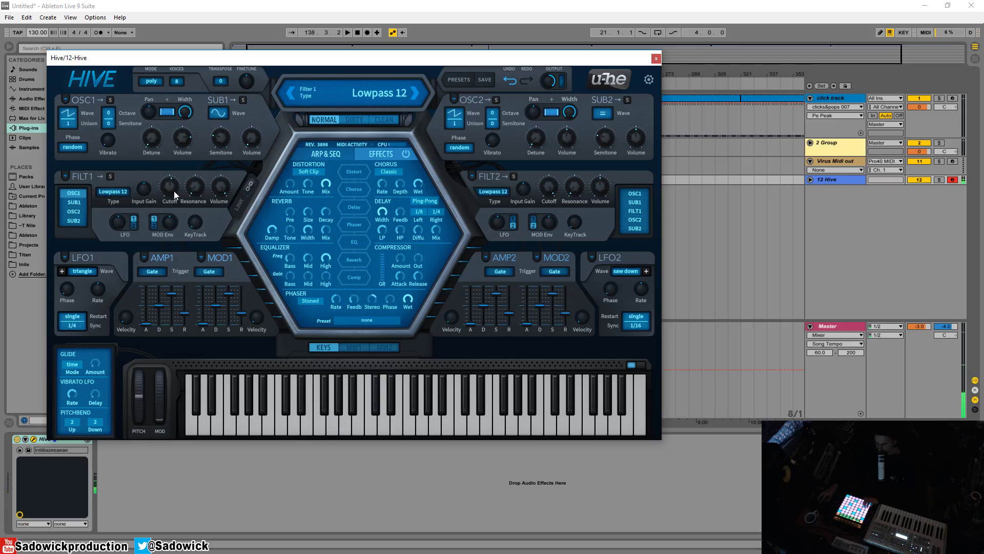
drag(171, 192, 174, 183)
Set Filter 1's type to Bandpass and sweep its cutoff down to about 49.00 and back up.
click(116, 192)
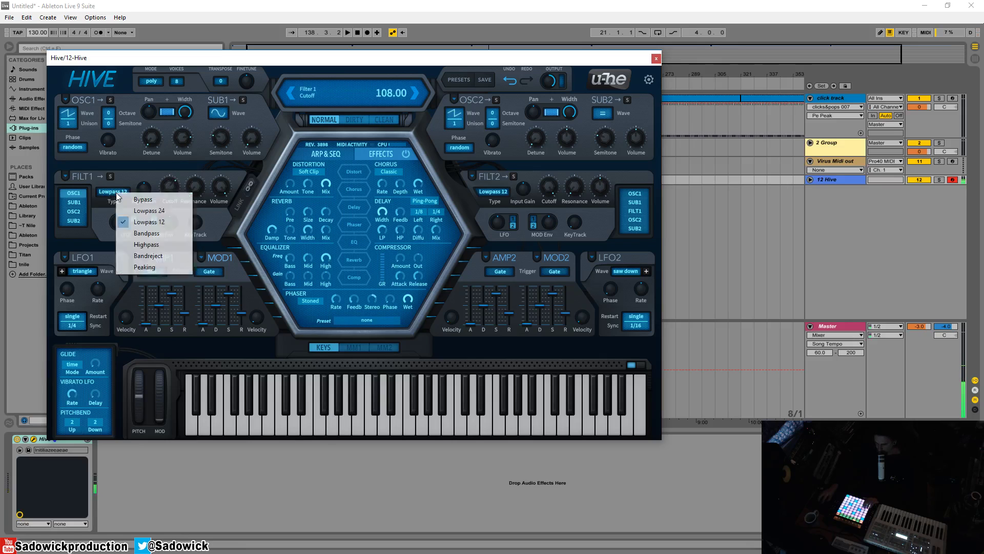
click(155, 230)
drag(170, 187, 172, 202)
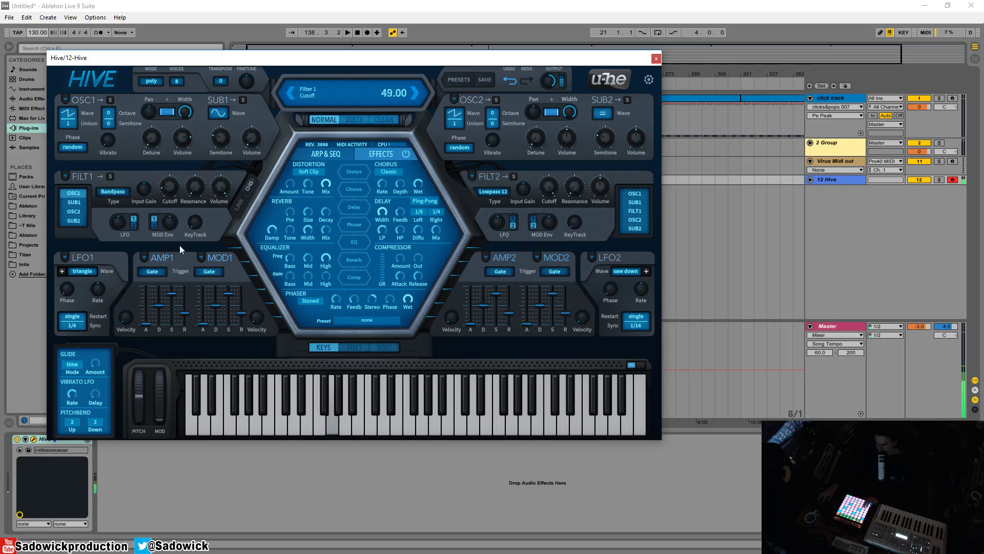
drag(179, 245, 184, 179)
Set Filter 1's type to Highpass and sweep its cutoff to about 76.50.
click(120, 194)
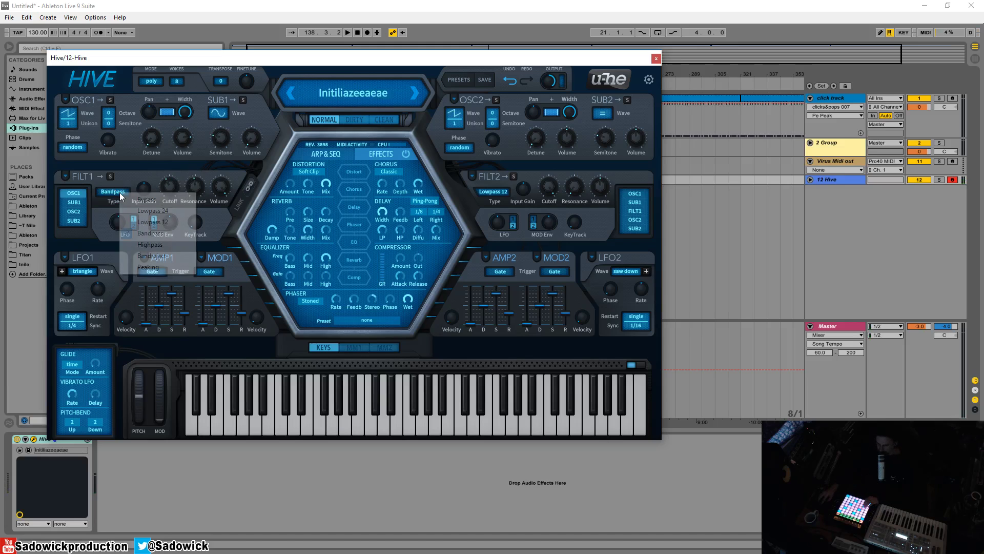
click(152, 245)
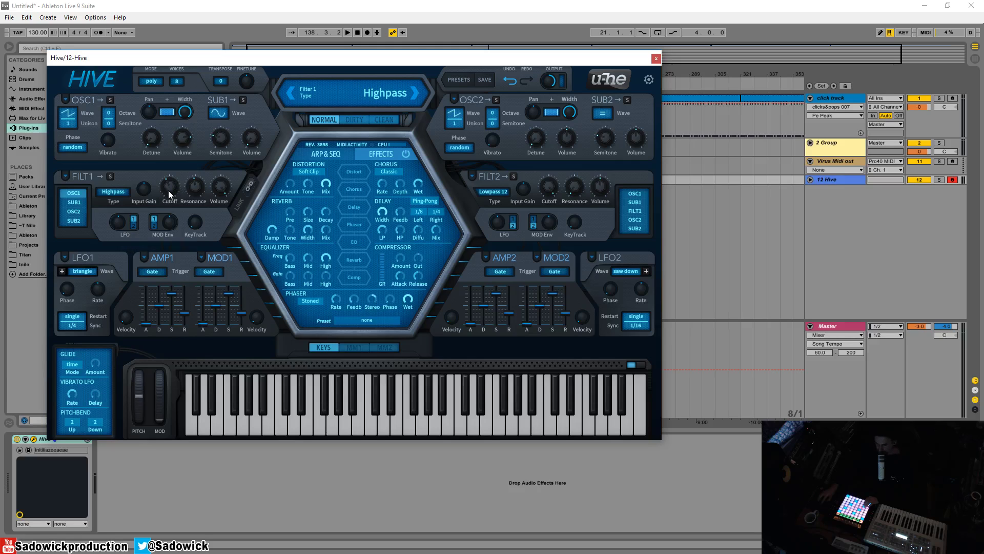
drag(168, 190, 197, 198)
Set Filter 1's type to Bandreject and sweep its cutoff down to about 52.50 and up to about 101.00.
click(110, 188)
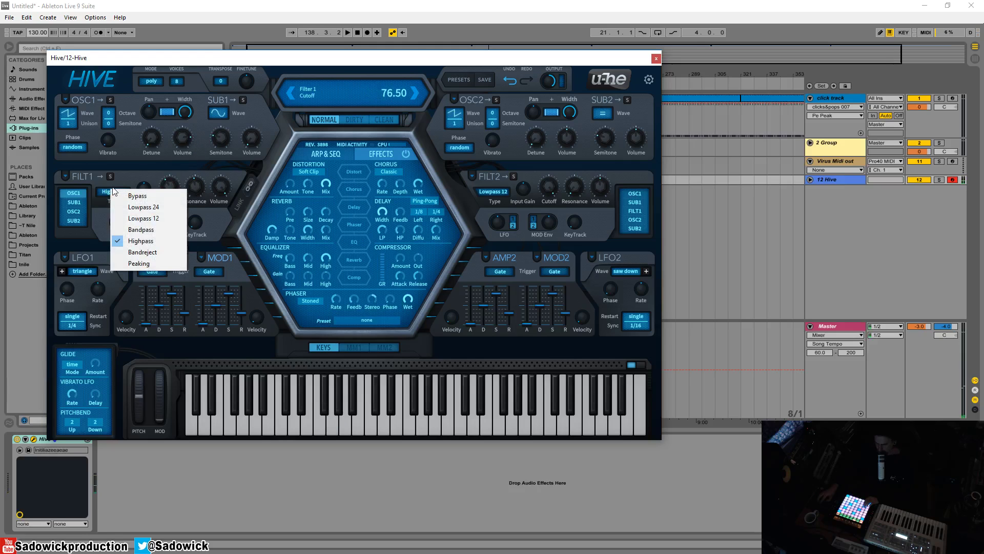
click(154, 254)
drag(169, 185, 186, 156)
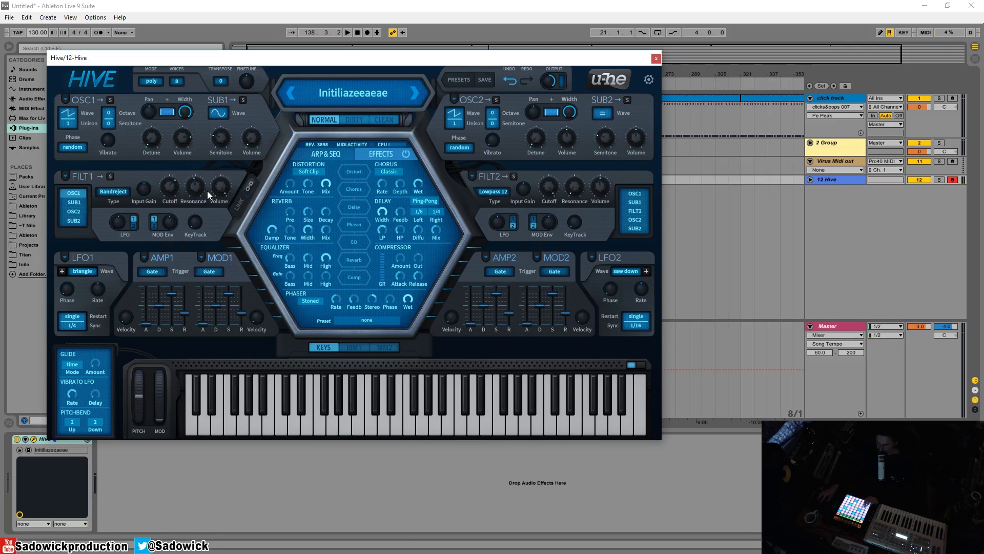
mouse_move(170, 188)
drag(170, 189, 173, 241)
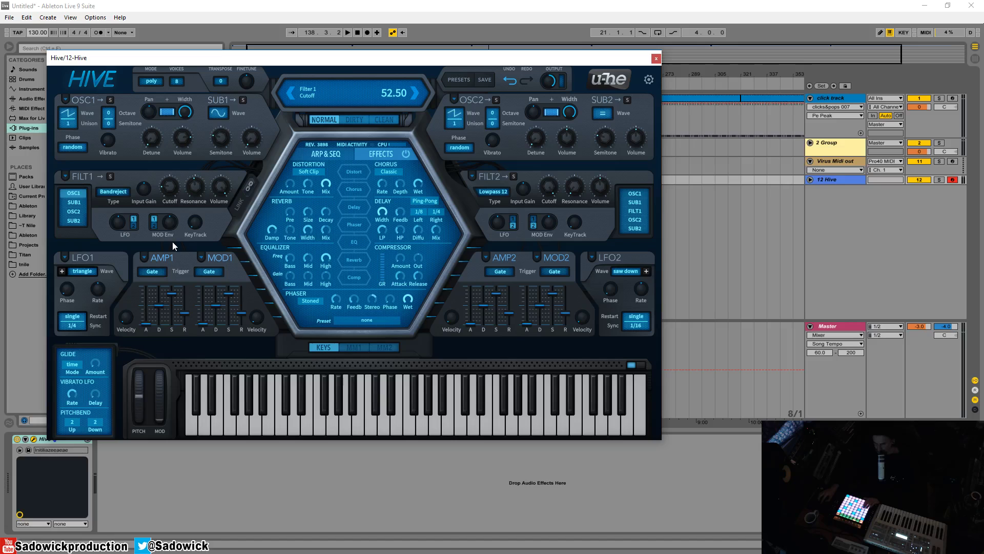
drag(177, 242, 122, 189)
Set Filter 1's type to Peaking and sweep its cutoff down to 30.00.
click(123, 190)
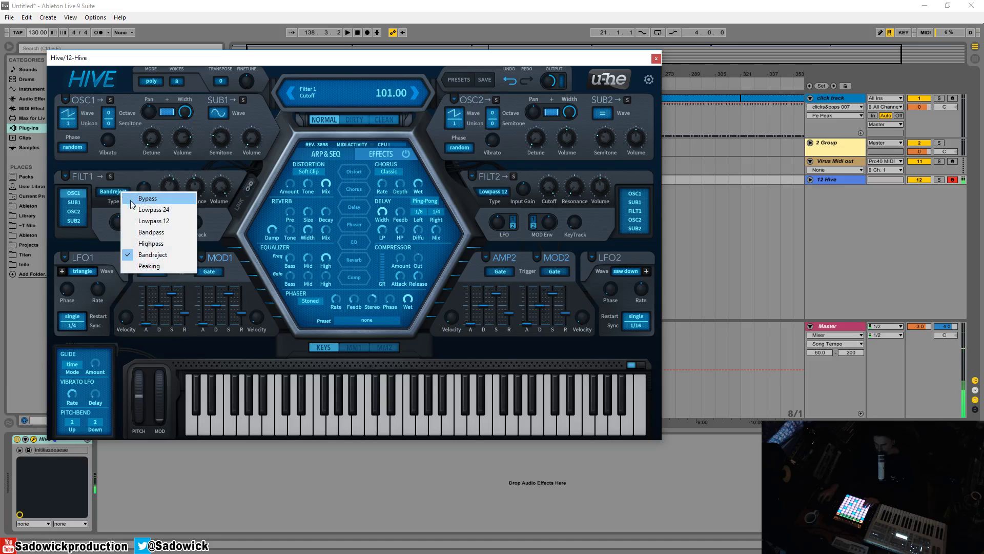
click(153, 270)
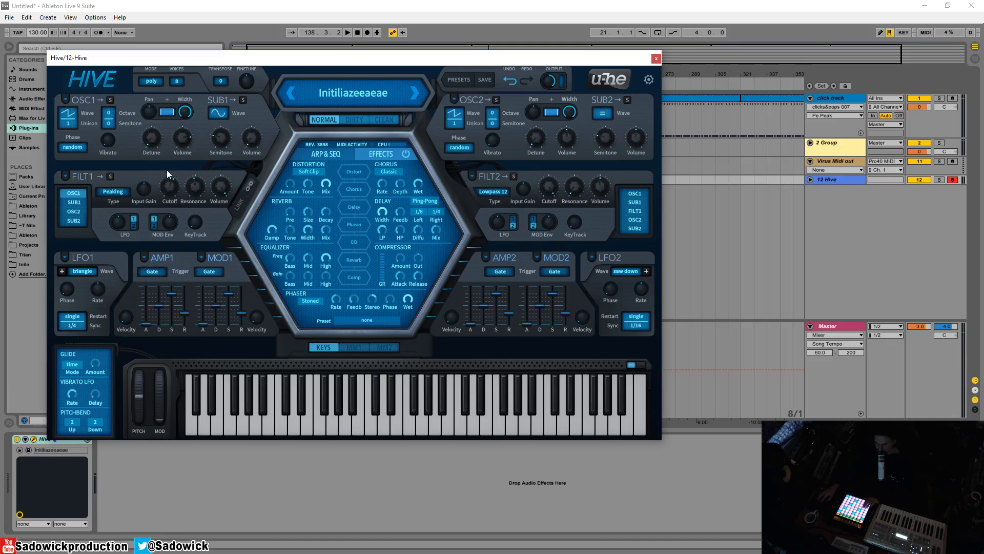
drag(165, 190, 113, 224)
Return Filter 1's type to Lowpass 24 and sweep its cutoff up from 30.00.
click(122, 191)
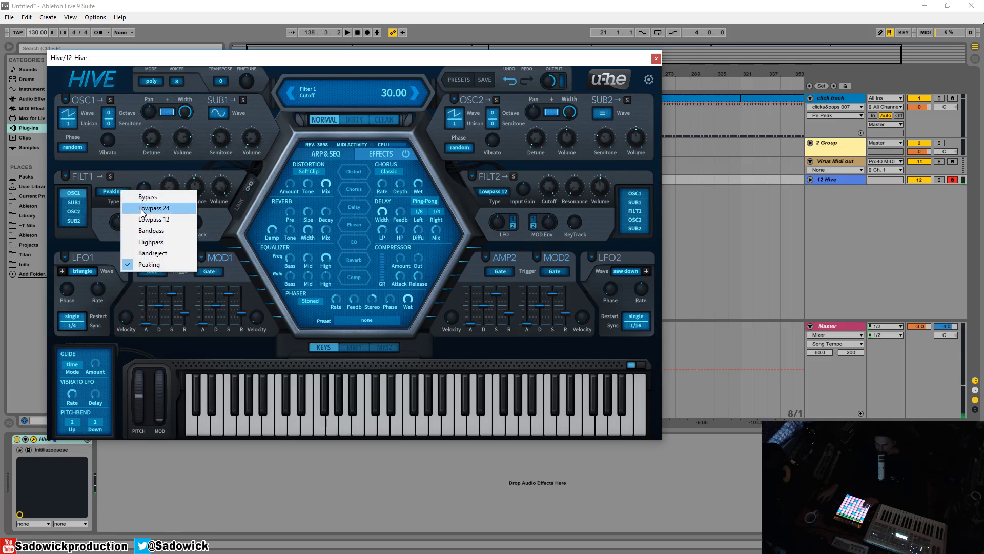
click(142, 208)
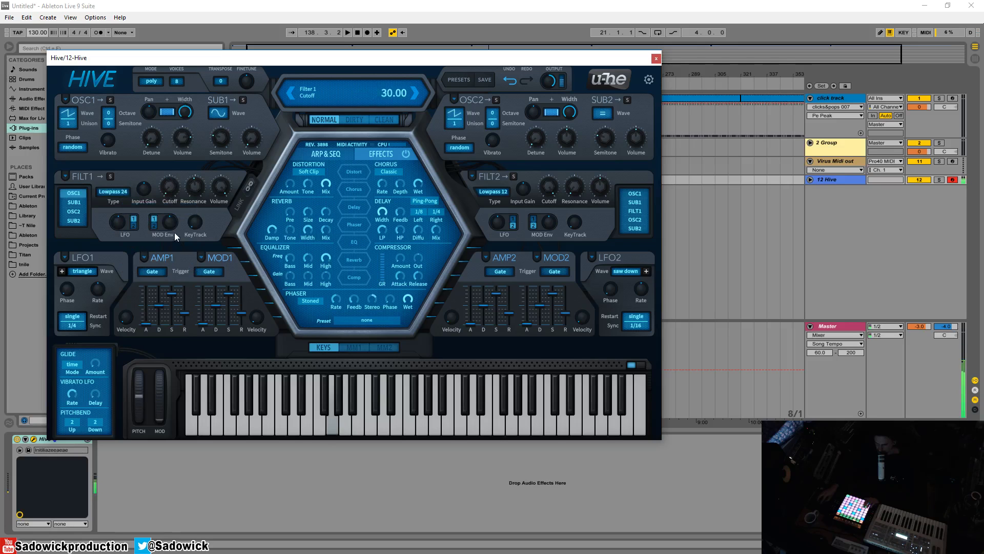
drag(175, 233, 174, 95)
drag(169, 185, 202, 220)
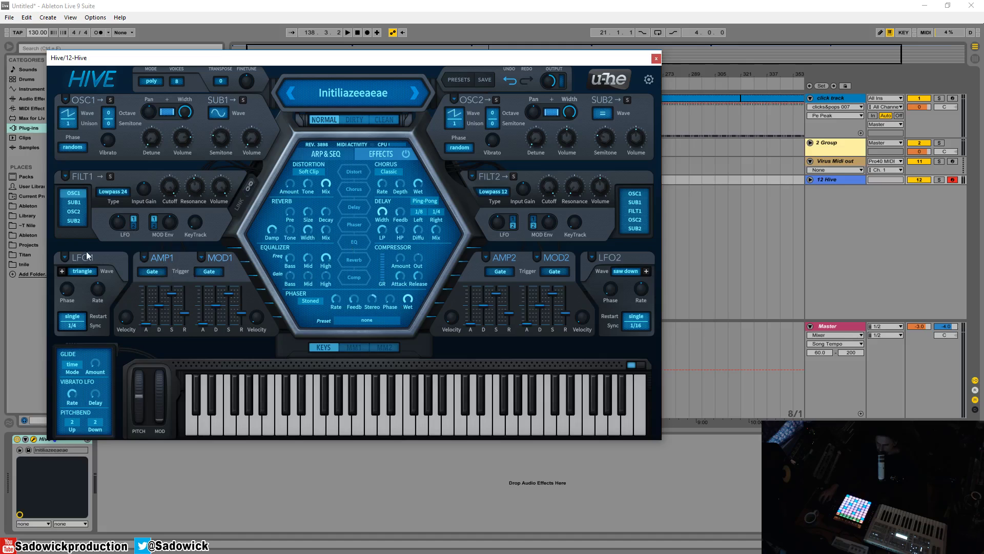
Toggle Filter 1's LFO source between LFO 1 and LFO 2, leave it on LFO 1, and raise the filter's LFO depth.
click(134, 220)
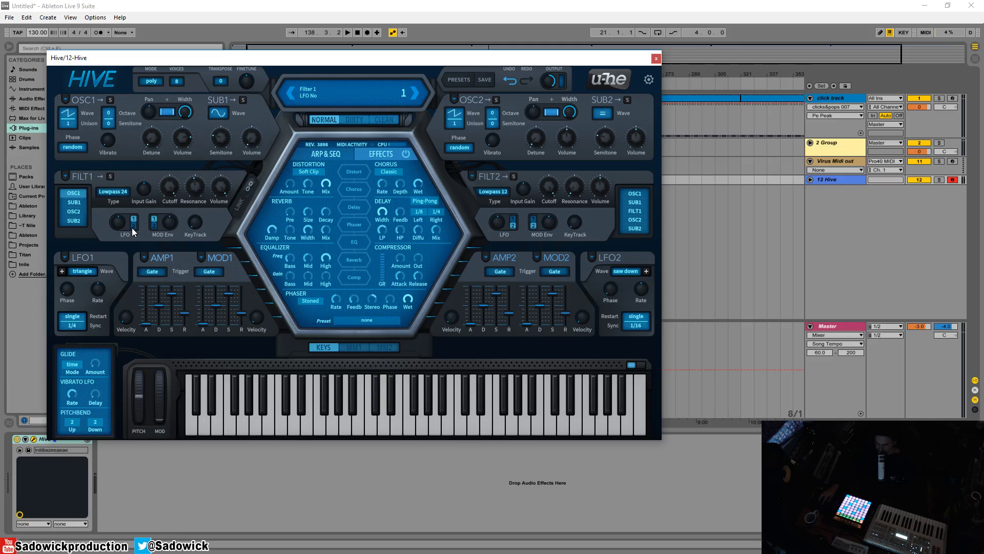
click(134, 226)
click(134, 220)
click(134, 226)
click(134, 219)
drag(123, 221, 169, 249)
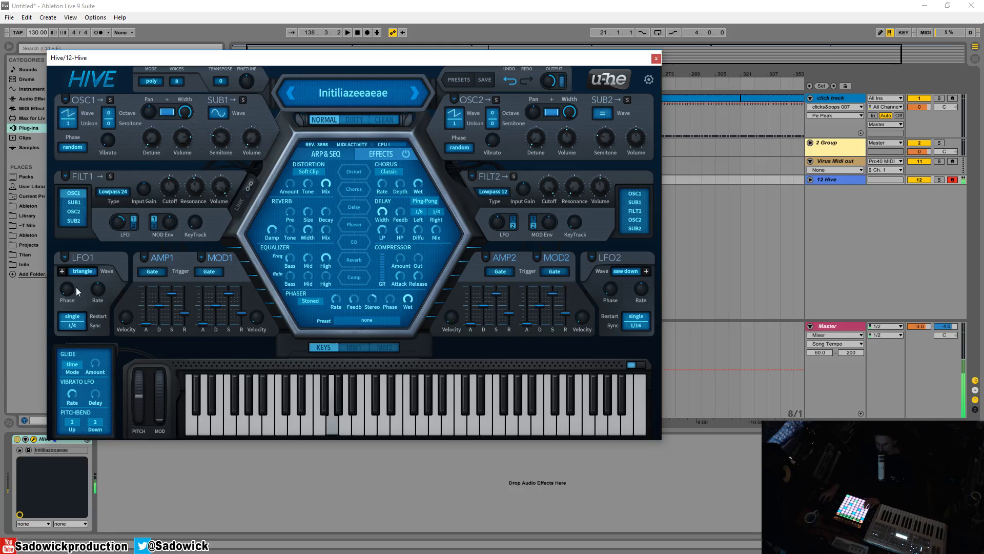
Change LFO 1's waveform to saw up and adjust its rate from about 1.40 to about 1.50.
mouse_move(101, 292)
mouse_down()
mouse_move(107, 270)
mouse_move(109, 301)
mouse_move(109, 285)
mouse_up()
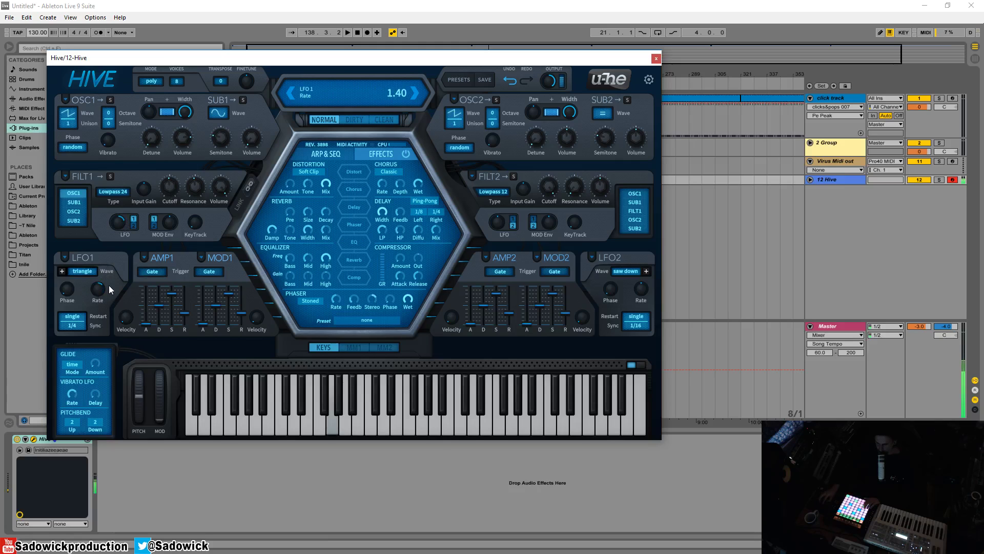
click(84, 274)
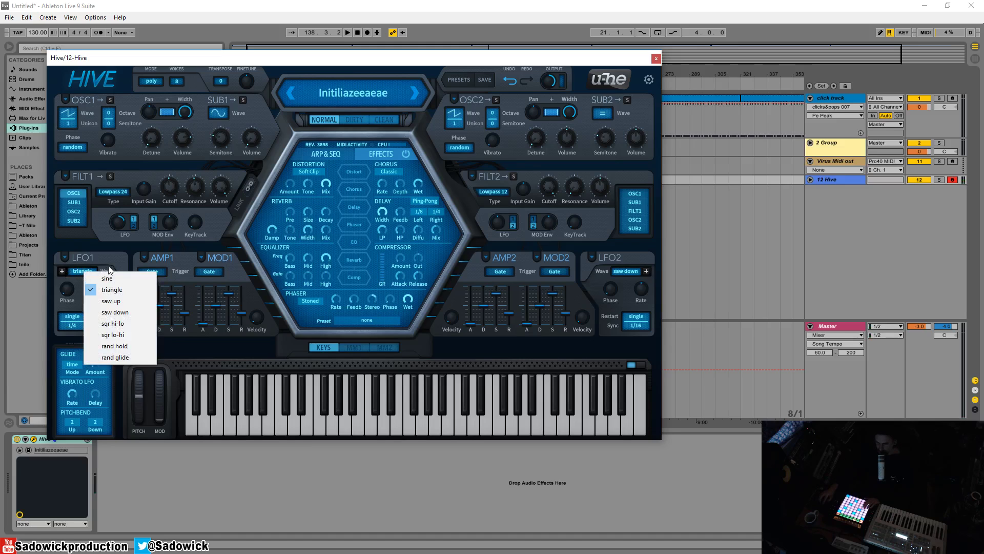
click(109, 301)
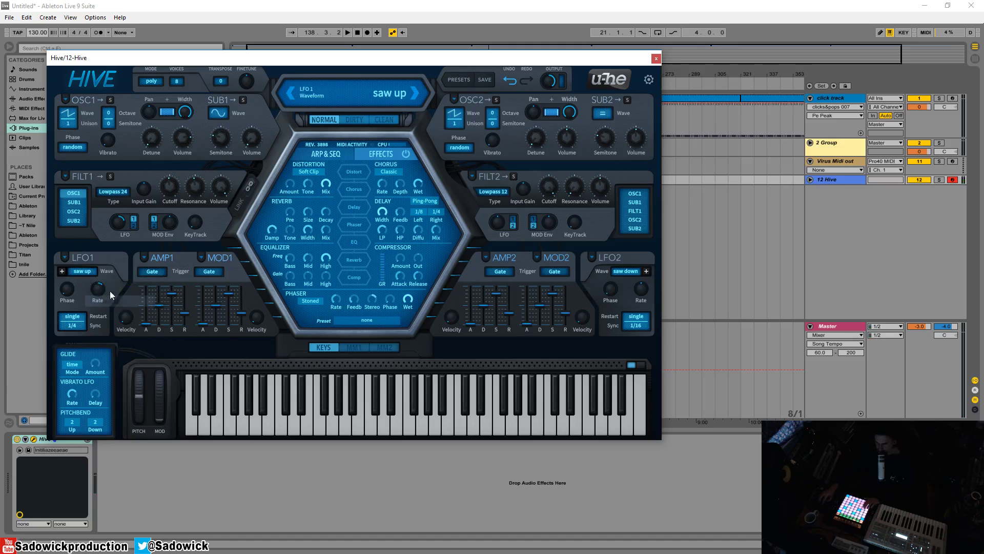
drag(101, 288, 104, 296)
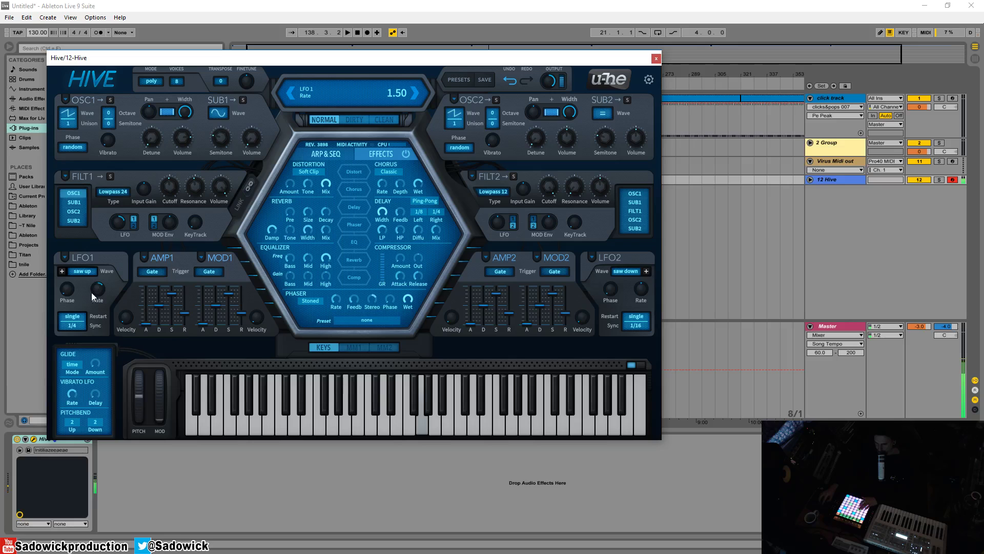
Try LFO 1's rand hold and sqr hi-lo waveforms while adjusting Filter 1's cutoff to about 77.00.
click(83, 271)
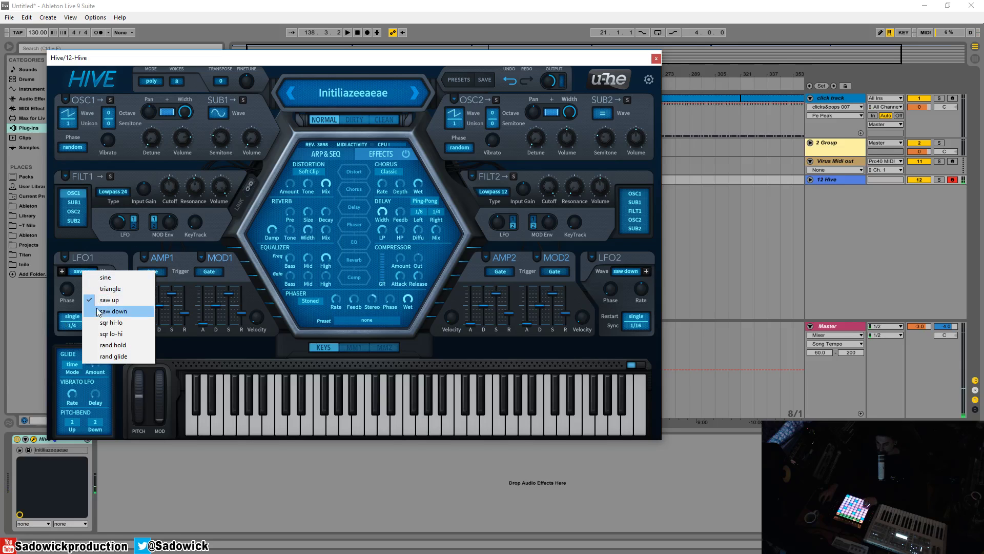
click(137, 344)
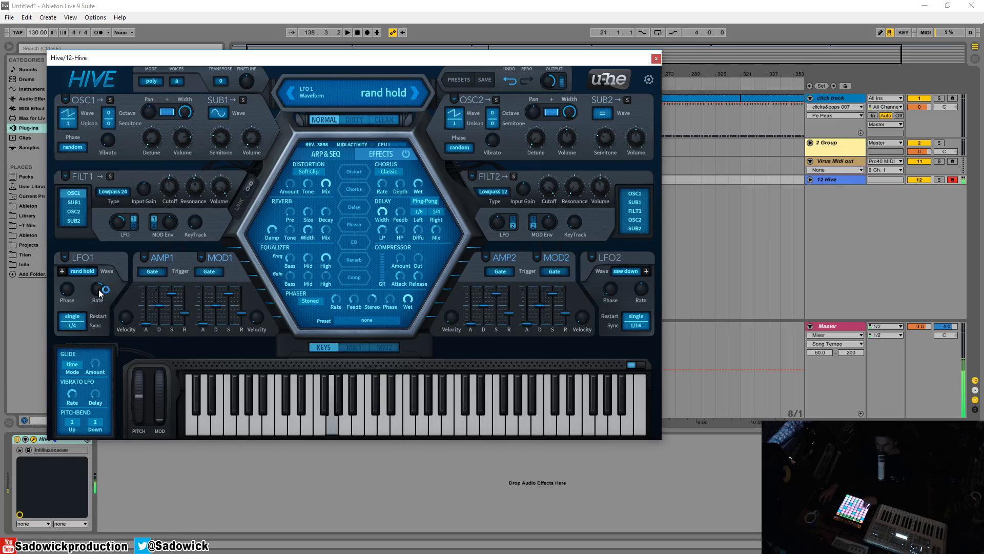
drag(103, 286, 102, 300)
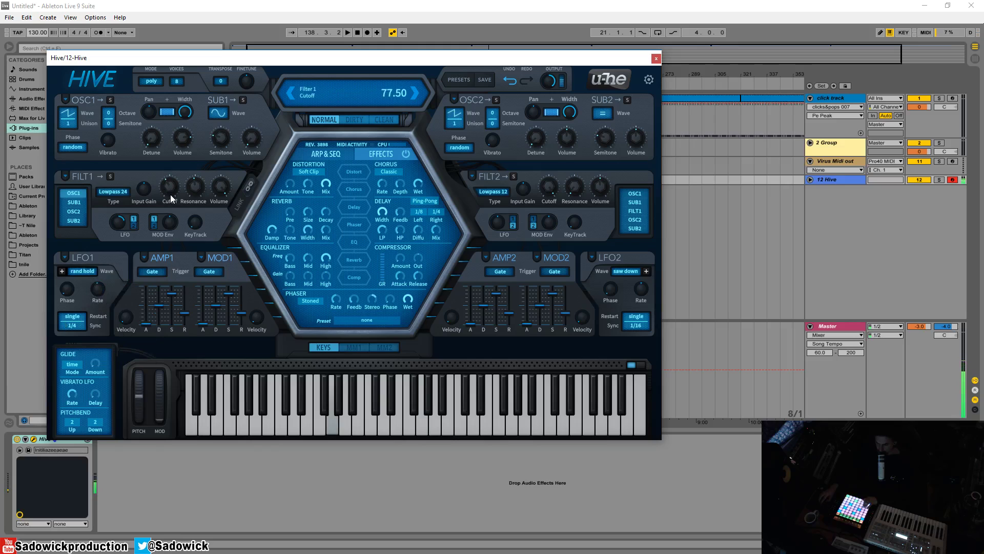
click(84, 271)
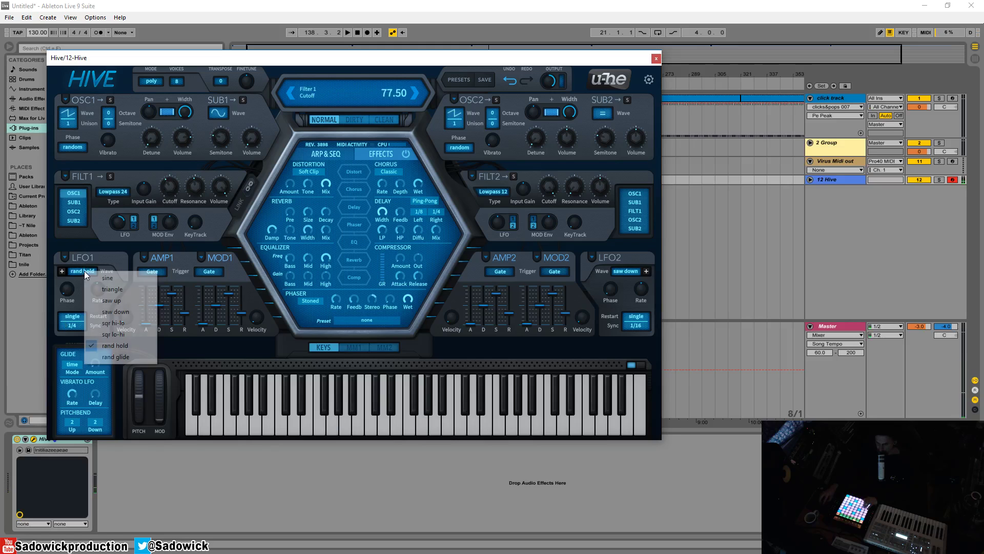
click(114, 323)
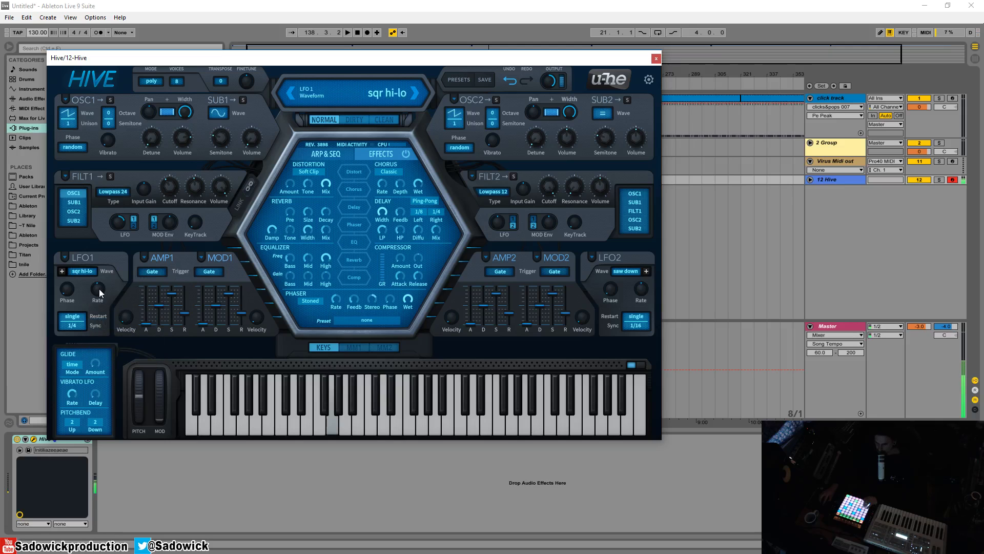
mouse_move(168, 187)
mouse_down()
mouse_move(172, 208)
mouse_move(174, 187)
mouse_up()
Set LFO 1's waveform to sine and turn Filter 1's LFO depth back down.
click(95, 271)
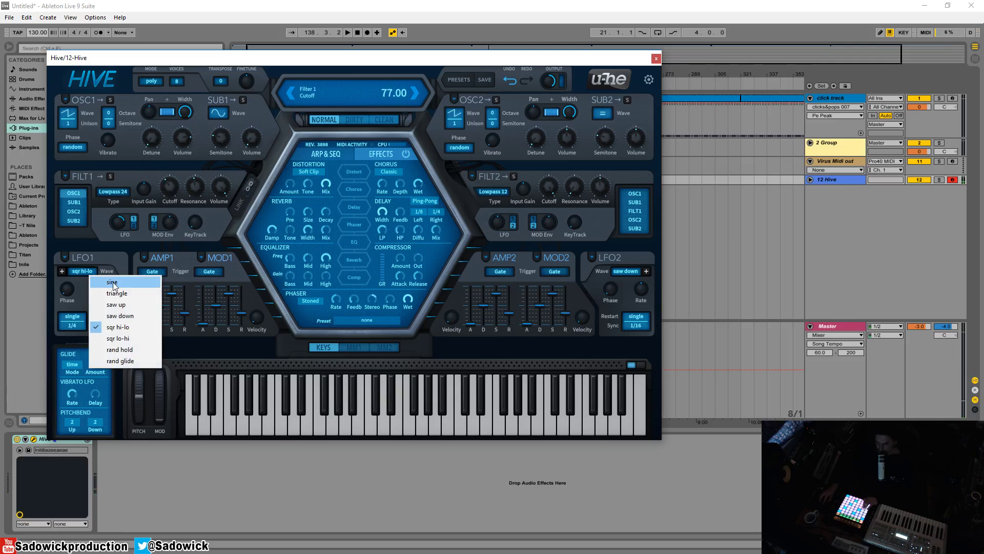
click(113, 283)
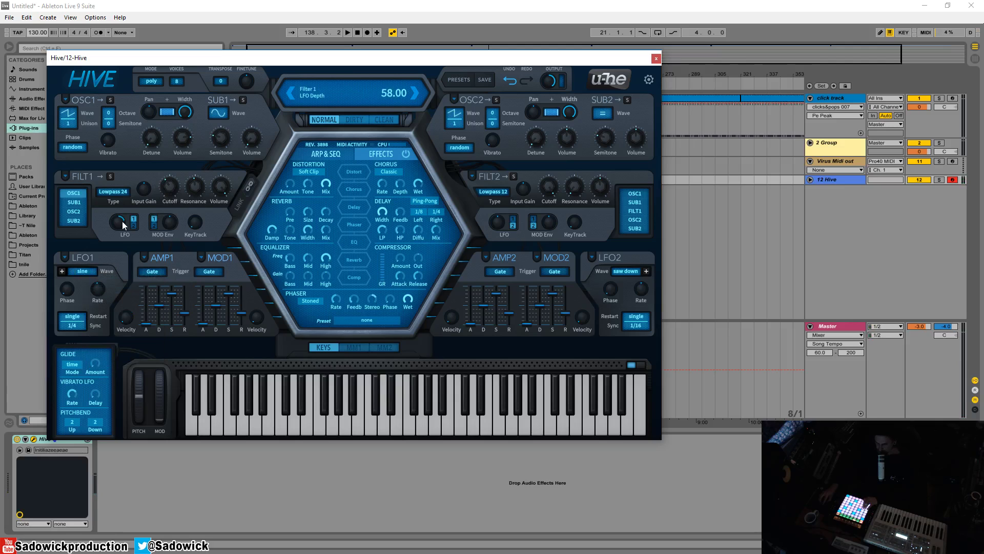
mouse_move(122, 224)
mouse_down()
mouse_move(126, 270)
mouse_move(137, 232)
mouse_move(114, 244)
mouse_move(122, 222)
mouse_up()
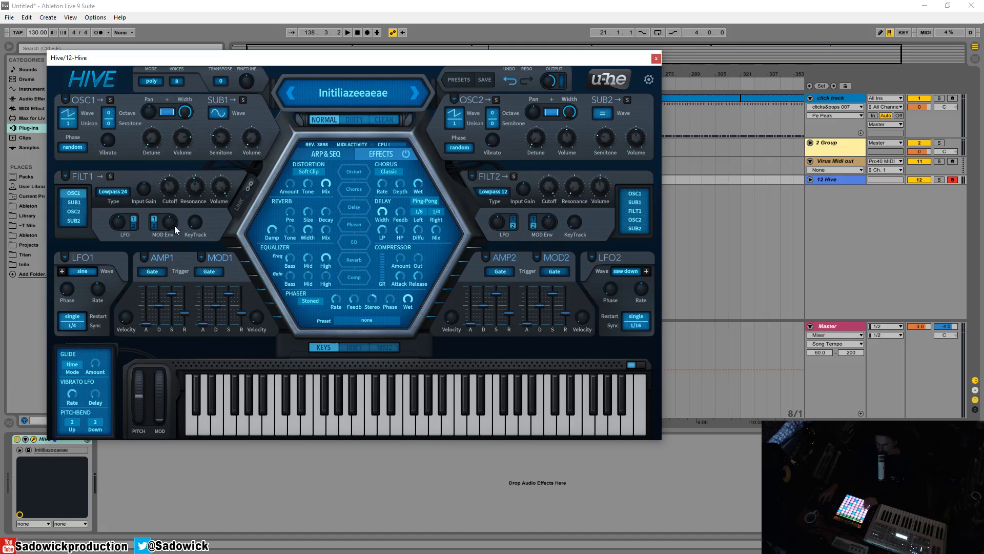
Raise Filter 1's Mod Env depth and shape Mod Envelope 1 with sustain at 0.00 and an adjusted decay.
drag(175, 227, 212, 247)
drag(229, 297, 228, 342)
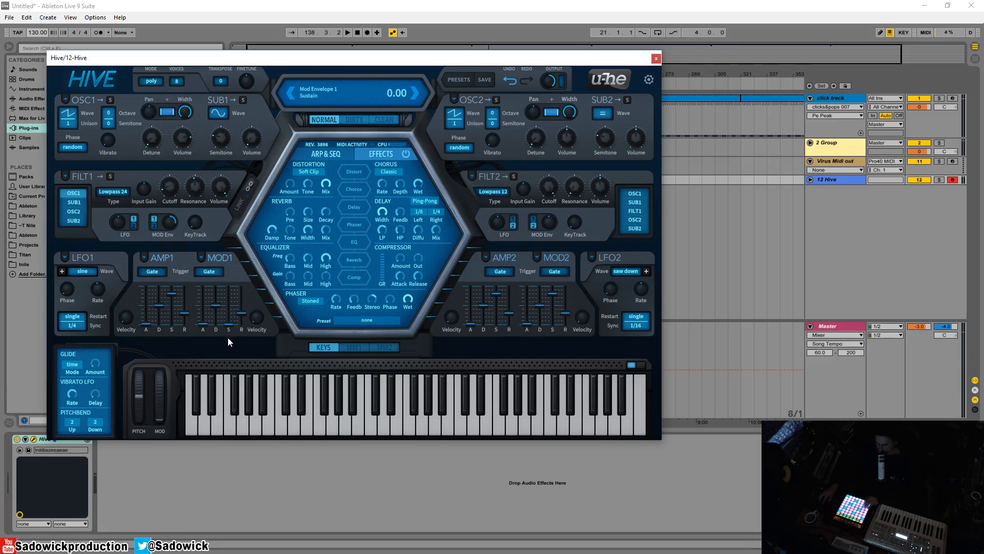
drag(216, 306, 220, 318)
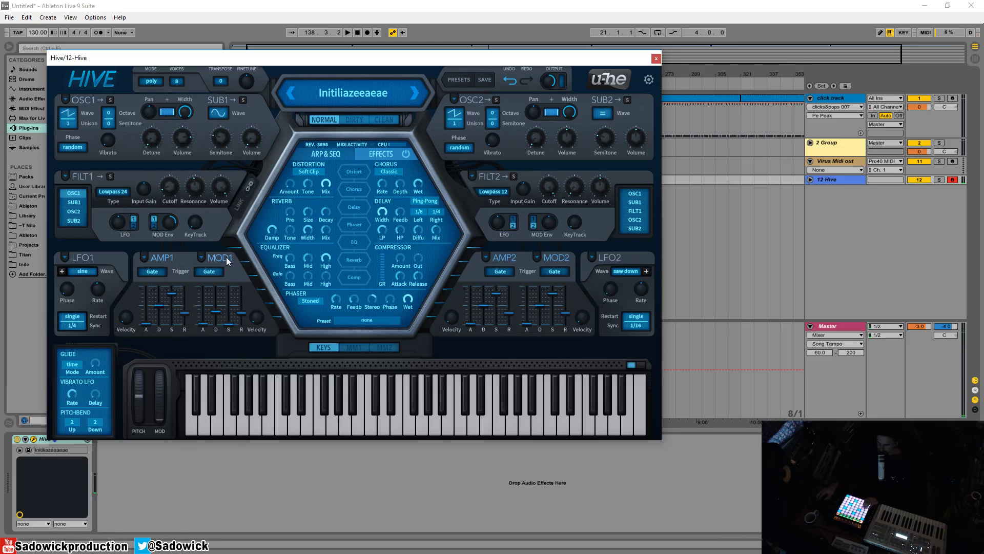
Sweep Filter 1's cutoff around 85.50 and reset its LFO and Mod Env depths to zero.
drag(170, 189, 227, 296)
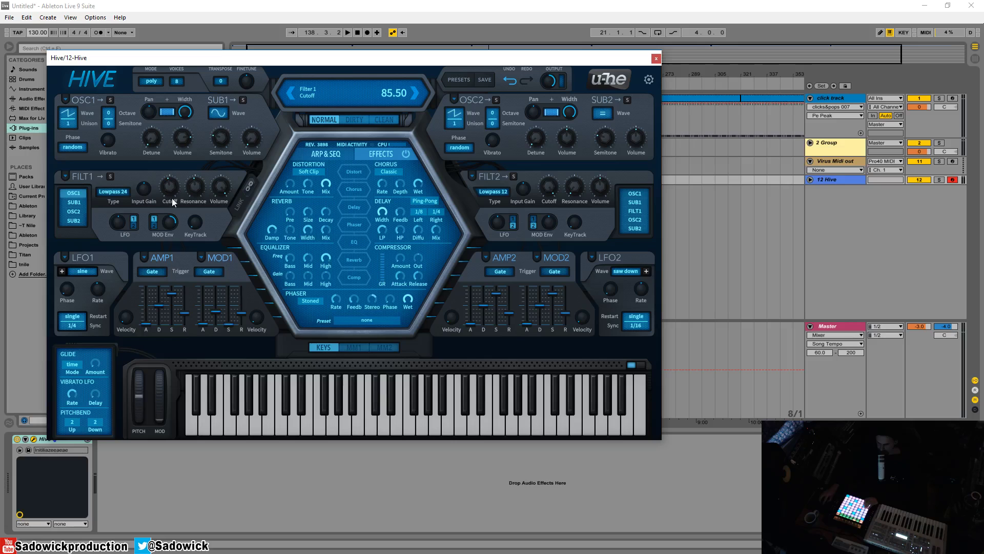
drag(172, 191, 170, 204)
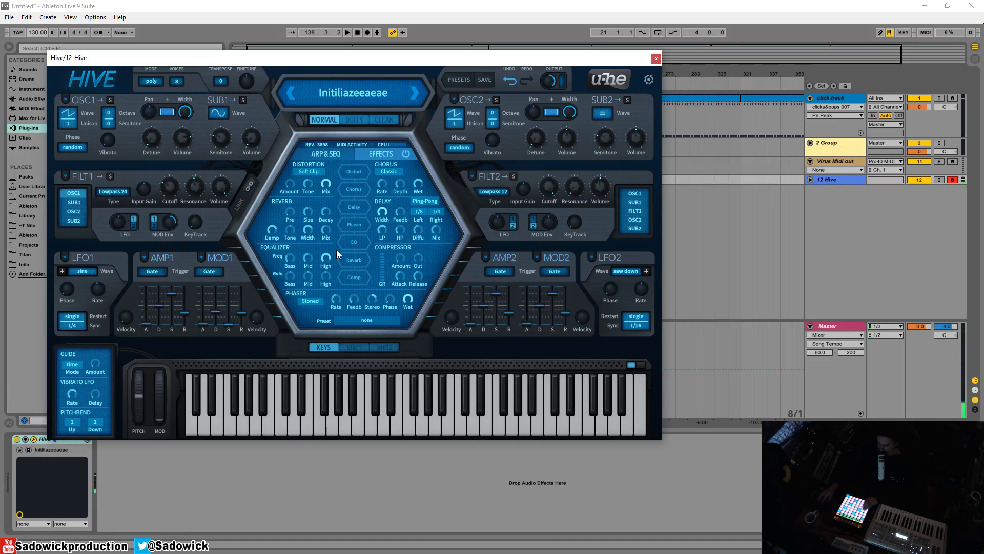
double_click(119, 222)
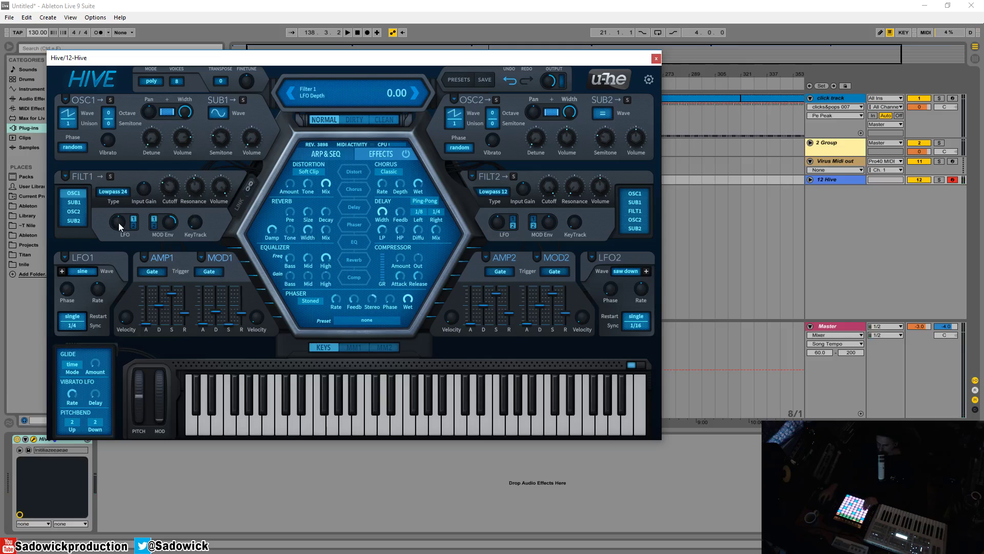
double_click(171, 223)
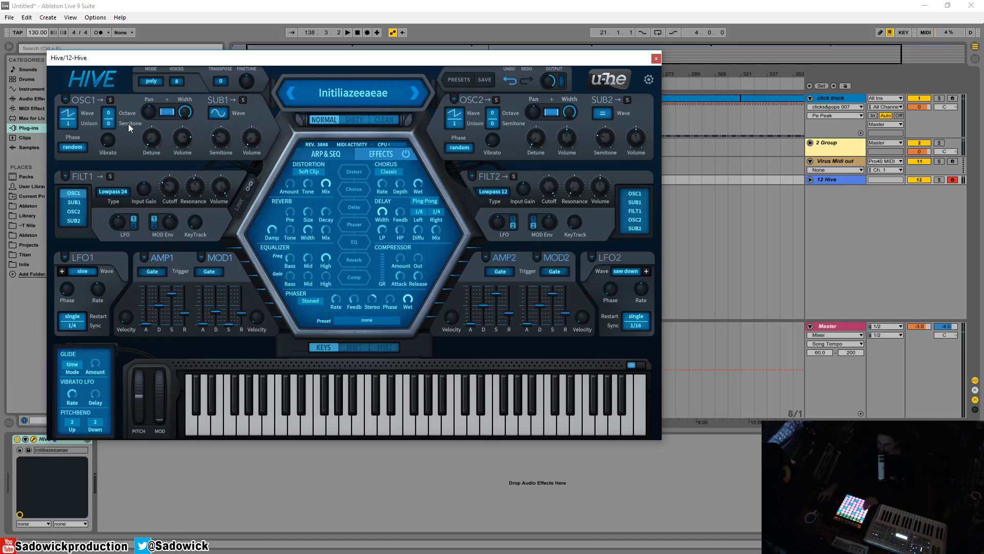
Demonstrate Oscillator 1's vibrato by raising it to about 20.50 and turning it back down, viewing the MM1 modulation page along the way.
click(348, 347)
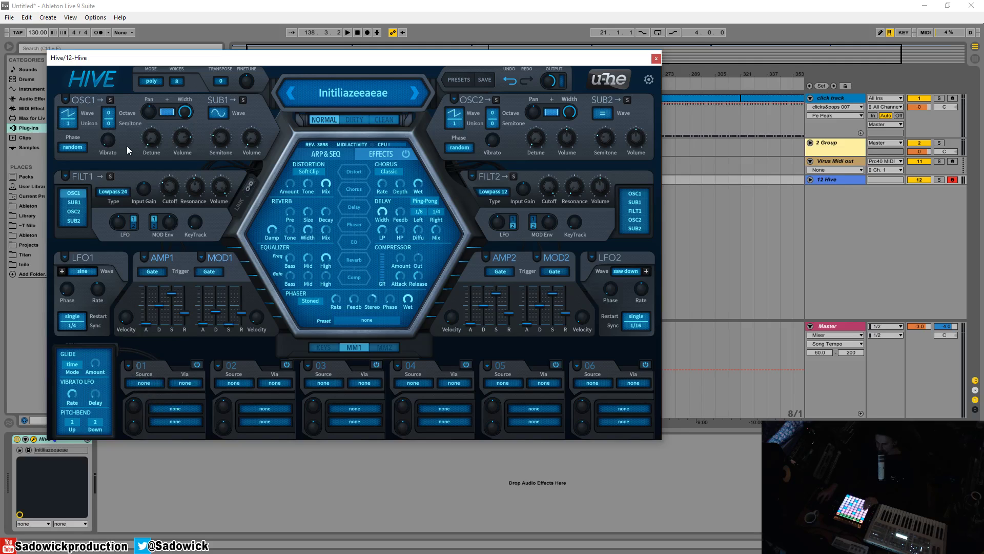
mouse_move(109, 145)
mouse_down()
mouse_move(109, 103)
mouse_move(115, 162)
mouse_up()
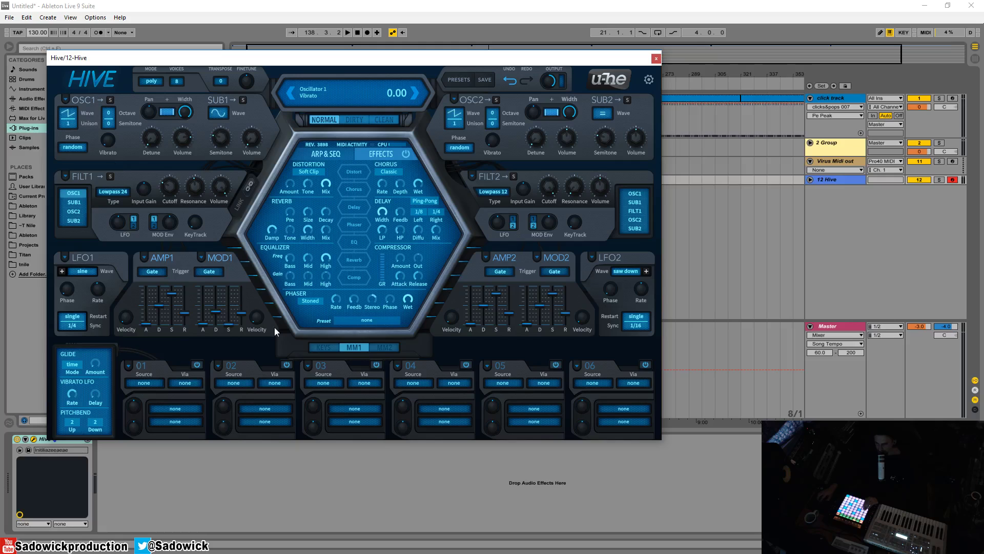
click(326, 347)
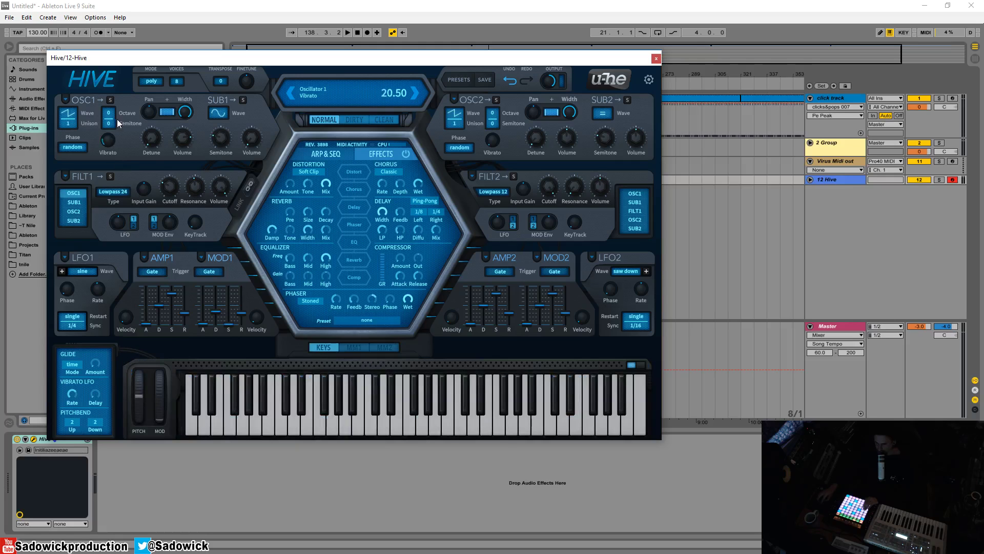
drag(117, 119, 93, 127)
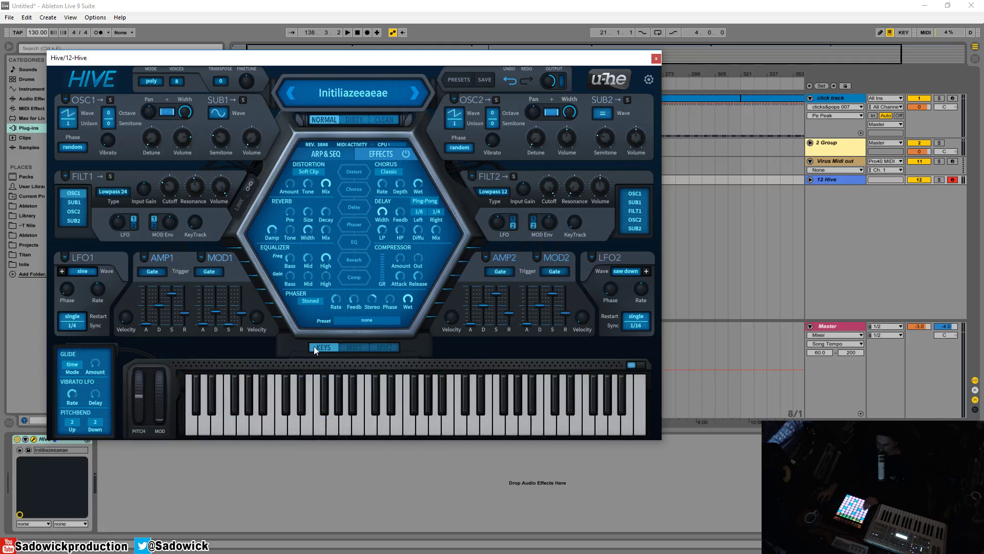
click(354, 348)
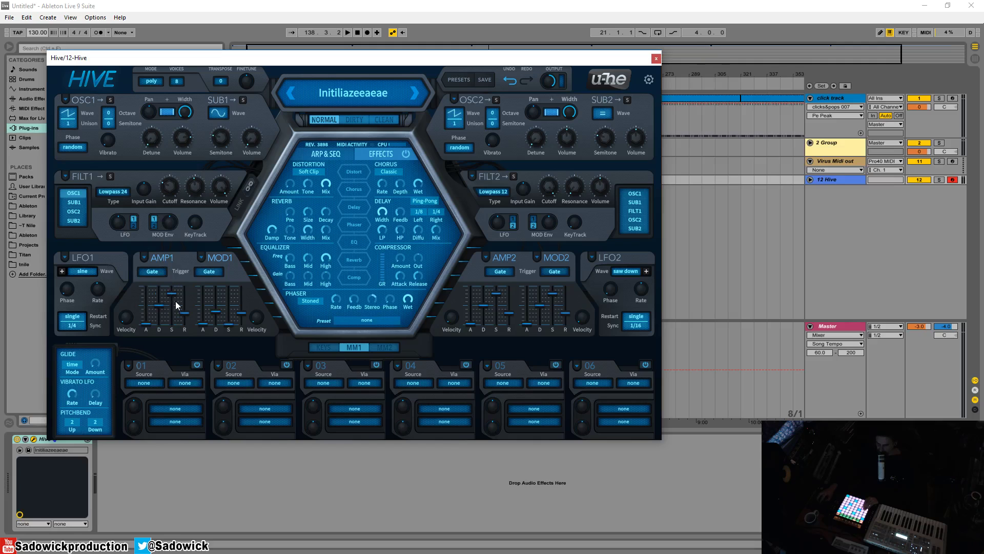
click(322, 348)
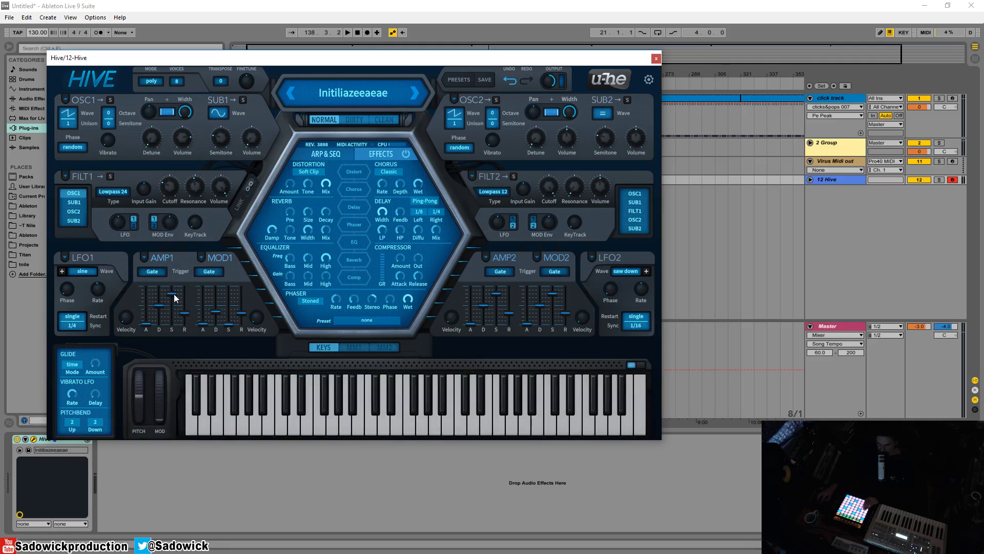
Lower Amp Envelope 1's sustain fully, set its decay to about 75.00, and open Filter 1's cutoff to 150.00.
drag(174, 294, 177, 369)
drag(158, 304, 161, 290)
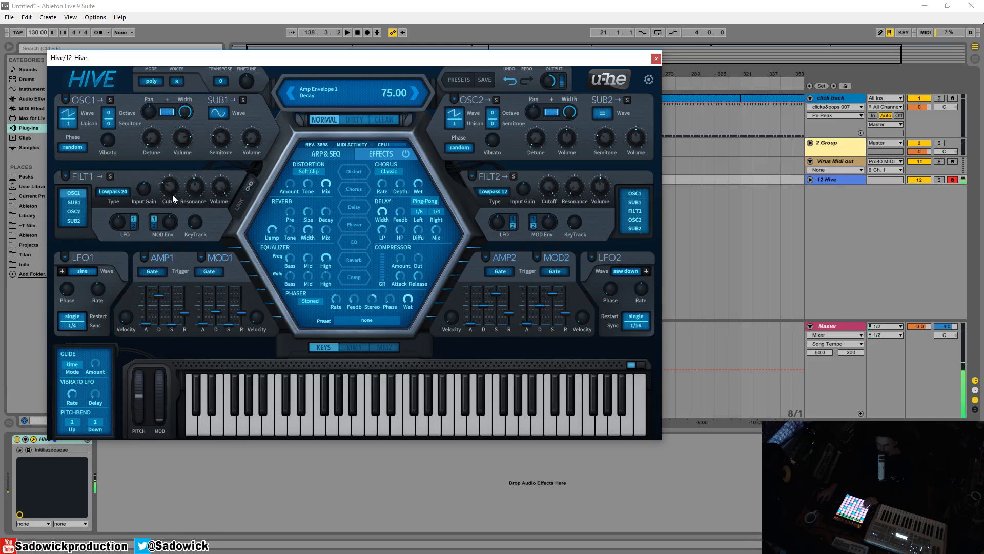
drag(172, 193, 176, 83)
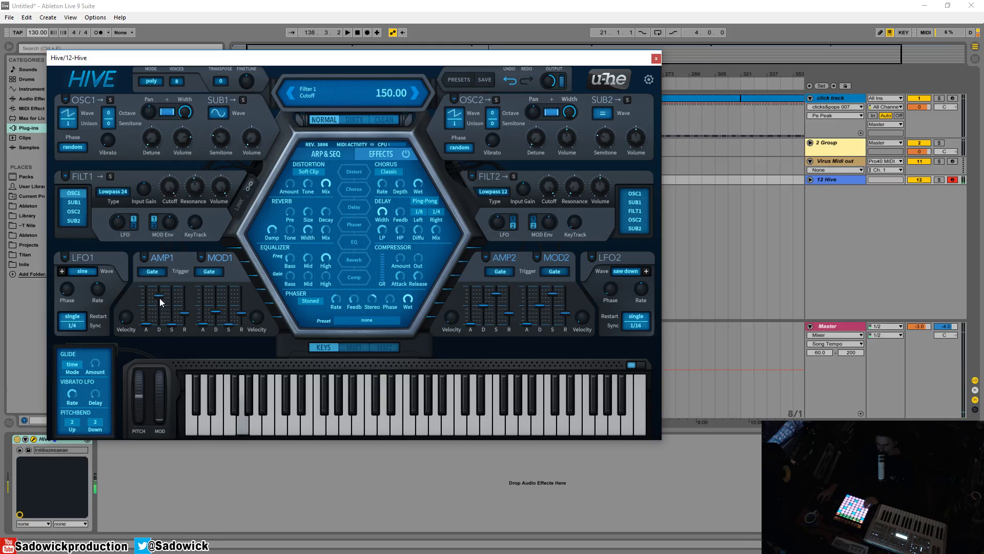
Raise Amp Envelope 1's decay and sustain to maximum, set release to about 60.00, and bring sustain down to about 49.00.
drag(160, 298, 177, 255)
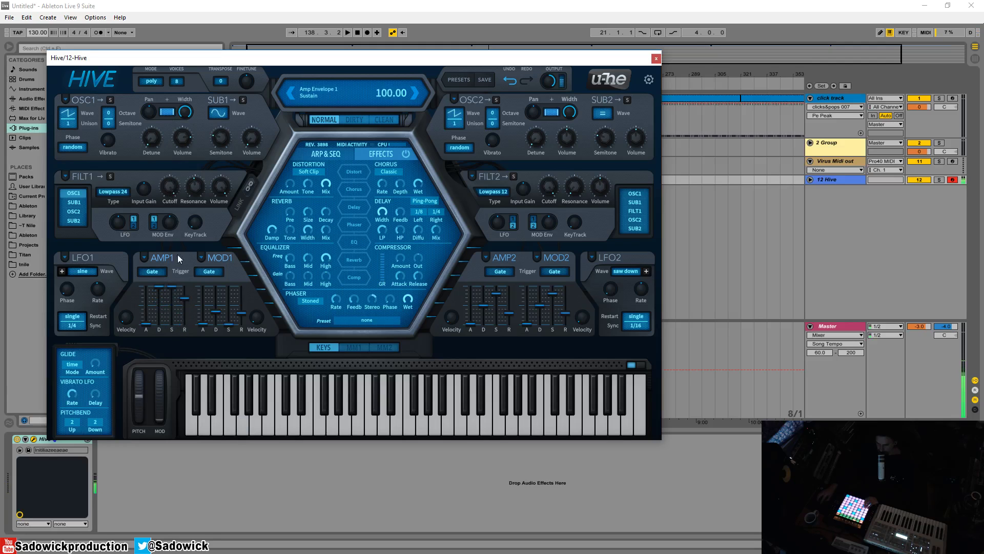
mouse_move(183, 303)
mouse_down()
mouse_move(183, 312)
mouse_move(174, 286)
mouse_move(186, 303)
mouse_up()
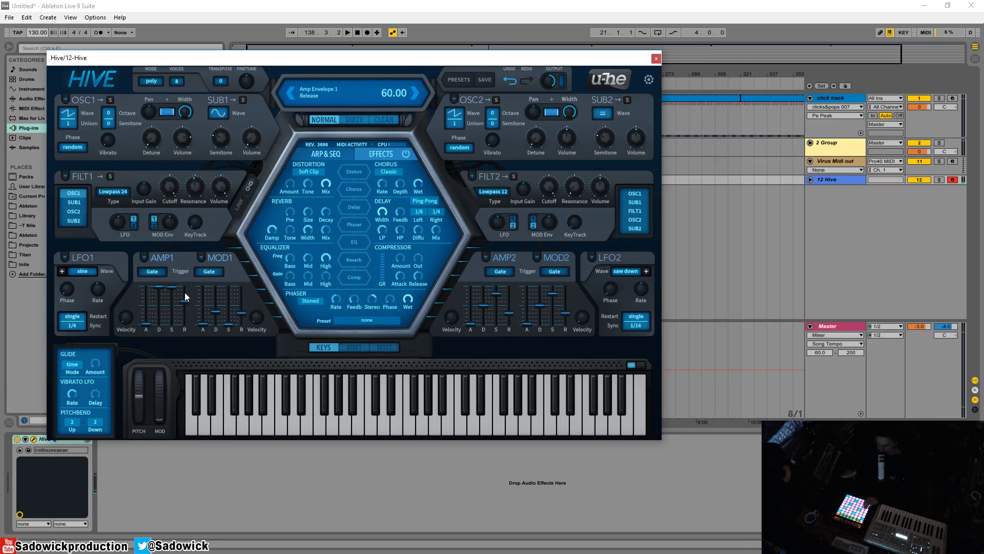
drag(174, 287, 175, 313)
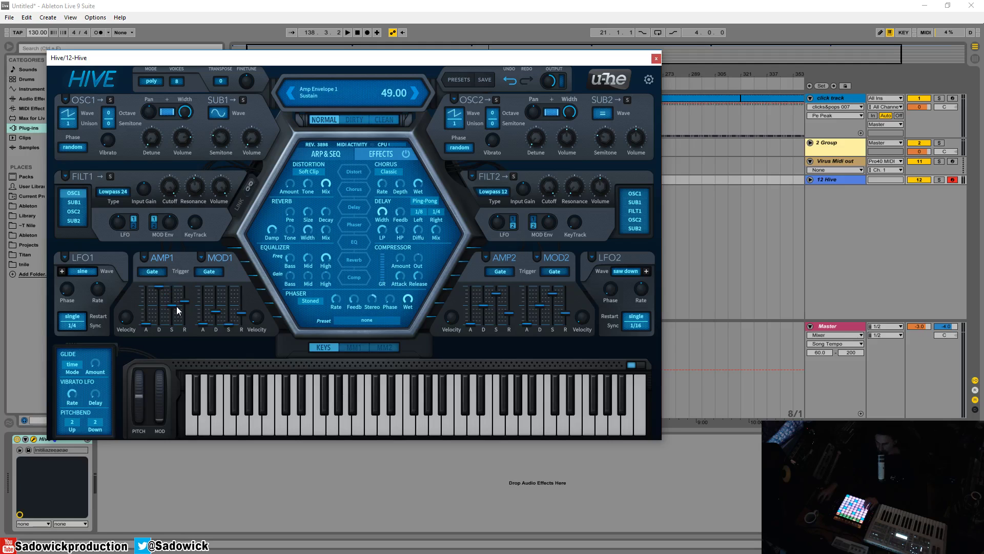
Lower Amp Envelope 1's sustain slightly further and vary its decay, finishing with the decay at maximum.
drag(178, 310, 146, 327)
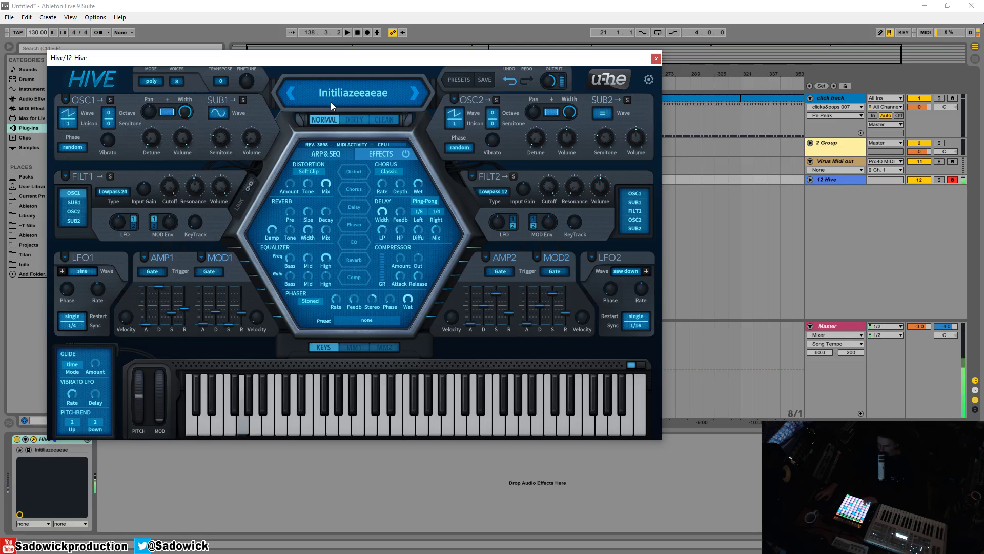
mouse_move(159, 286)
mouse_down()
mouse_move(172, 325)
mouse_move(161, 290)
mouse_up()
drag(158, 295, 159, 279)
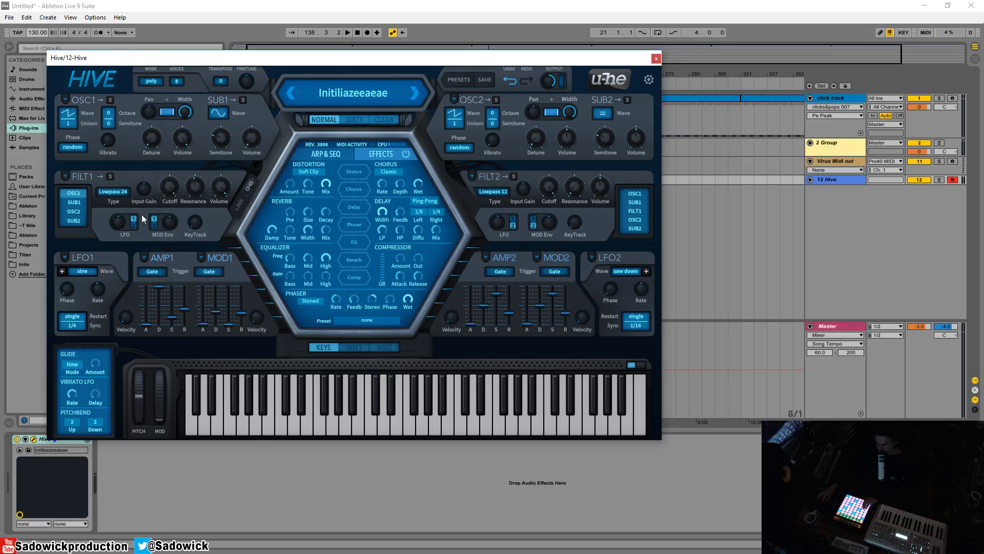
On the MM1 page, route LFO1 to Oscillator 1's pan in modulation slot 01 and raise its depth.
click(353, 348)
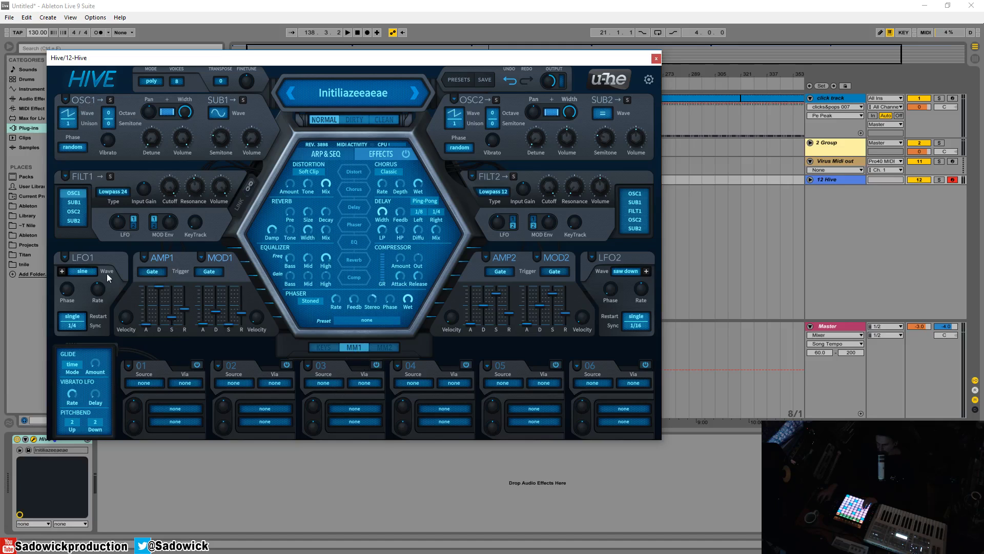
click(383, 348)
click(356, 349)
click(153, 384)
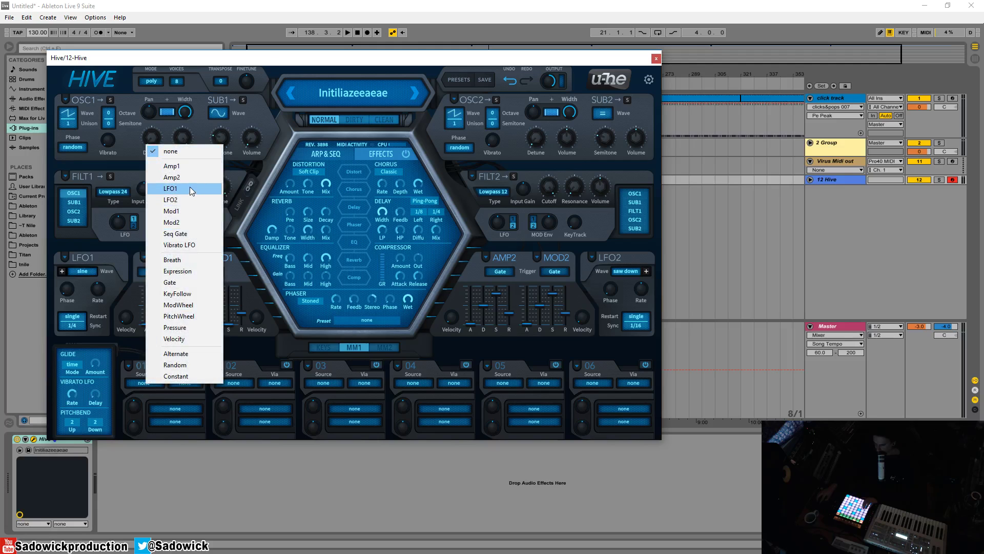
click(191, 190)
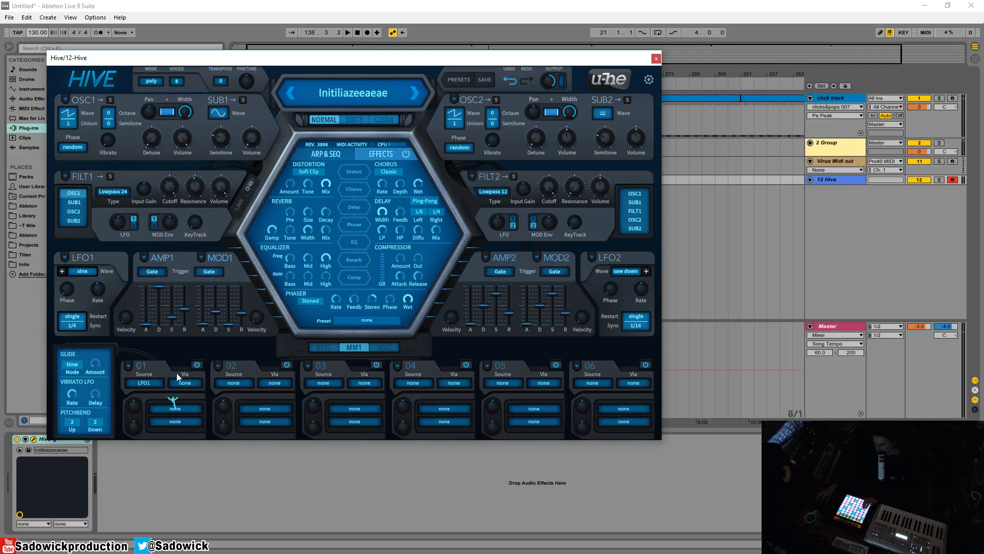
mouse_move(175, 408)
mouse_down()
mouse_move(184, 150)
mouse_move(167, 424)
mouse_up()
mouse_move(171, 408)
drag(172, 408, 149, 113)
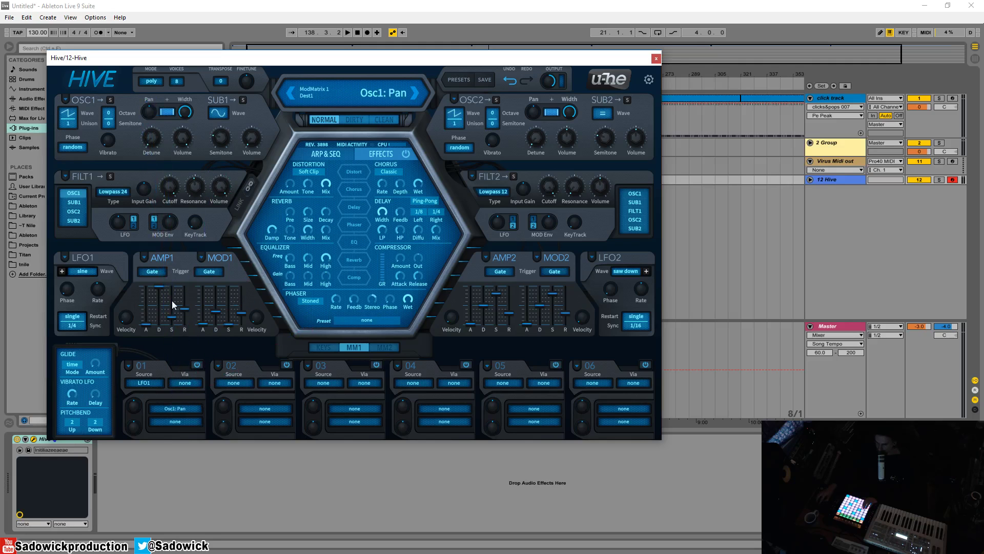
mouse_move(138, 408)
mouse_down()
mouse_move(140, 384)
mouse_move(141, 393)
mouse_up()
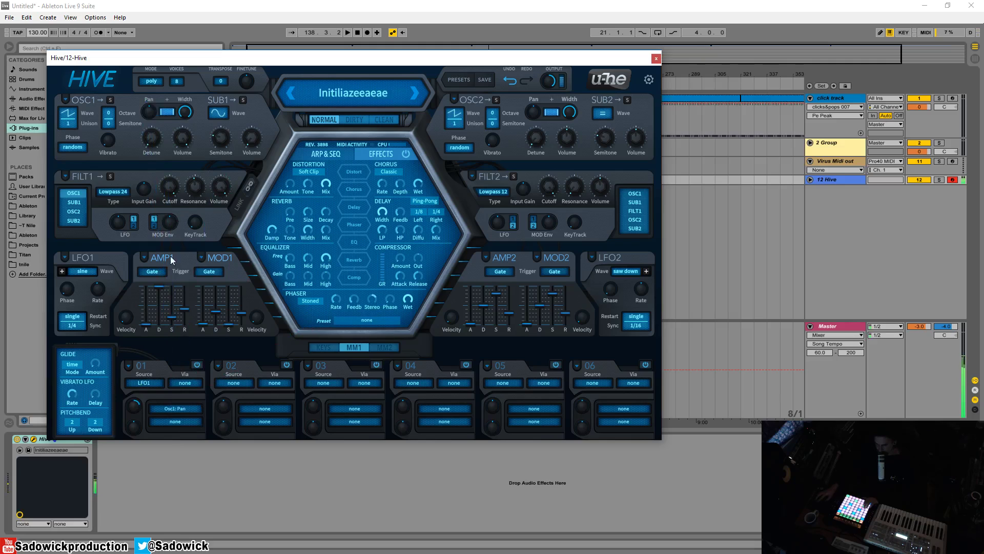
Set LFO 1's rate to about 1.70 and raise Amp Envelope 1's sustain to maximum.
mouse_move(110, 295)
mouse_down()
mouse_move(103, 276)
mouse_move(109, 287)
mouse_up()
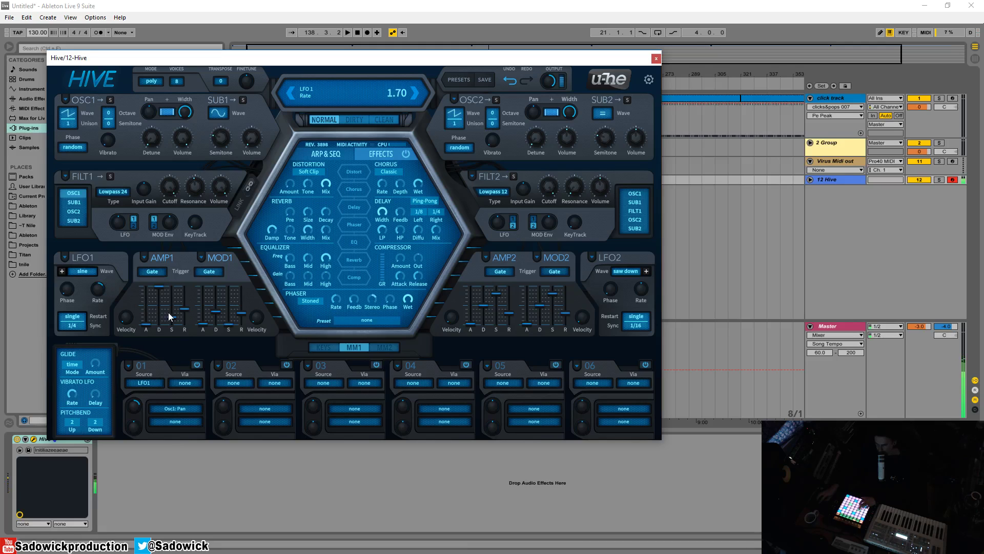
mouse_move(169, 317)
mouse_down()
mouse_move(174, 270)
mouse_move(182, 314)
mouse_up()
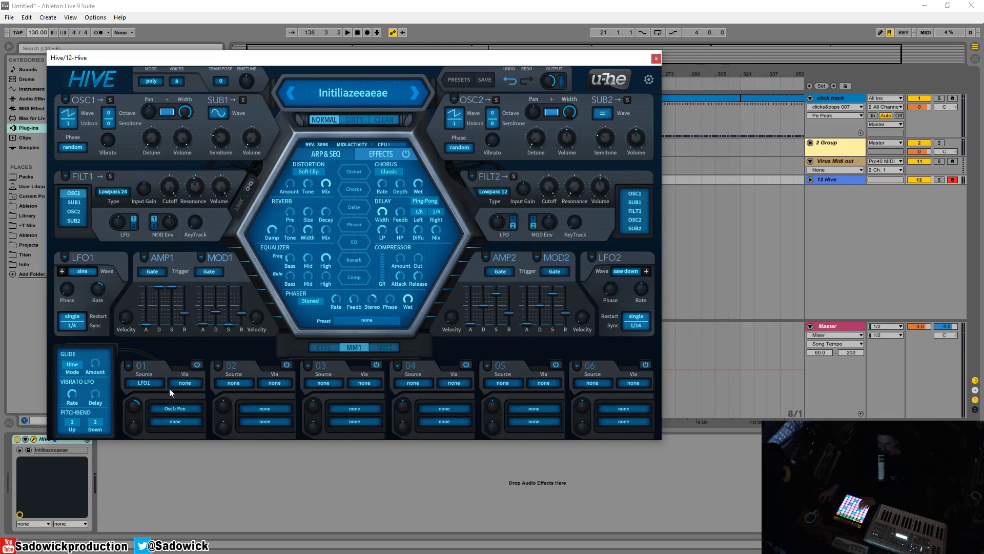
Change slot 01's source to Vibrato LFO, raise Oscillator 1's vibrato to about 39.50, and bring it back down slightly.
click(146, 384)
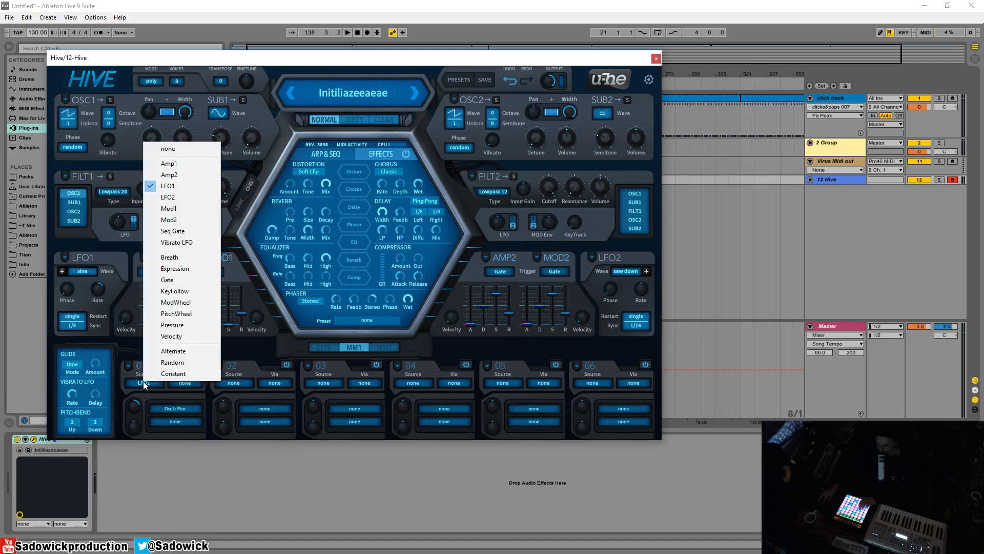
click(180, 243)
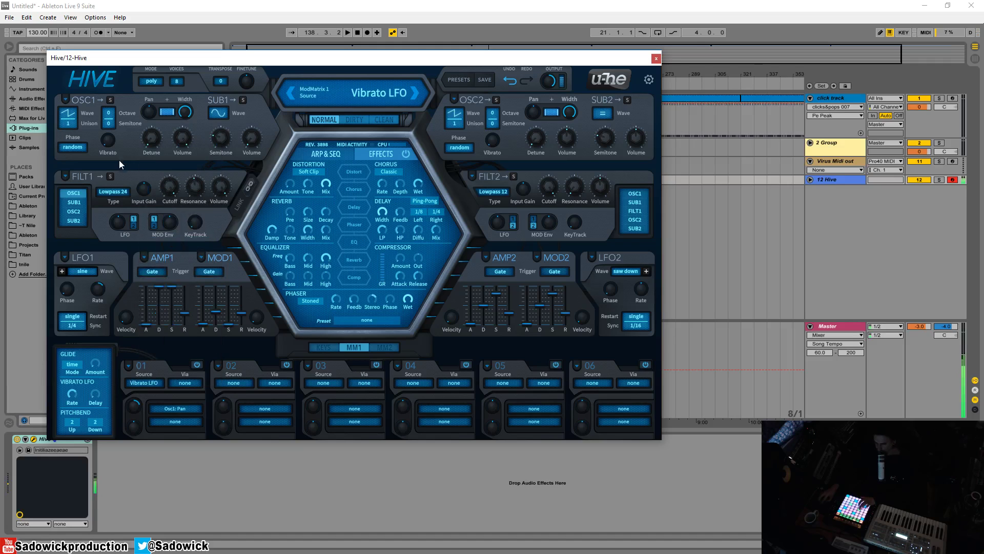
drag(107, 139, 116, 100)
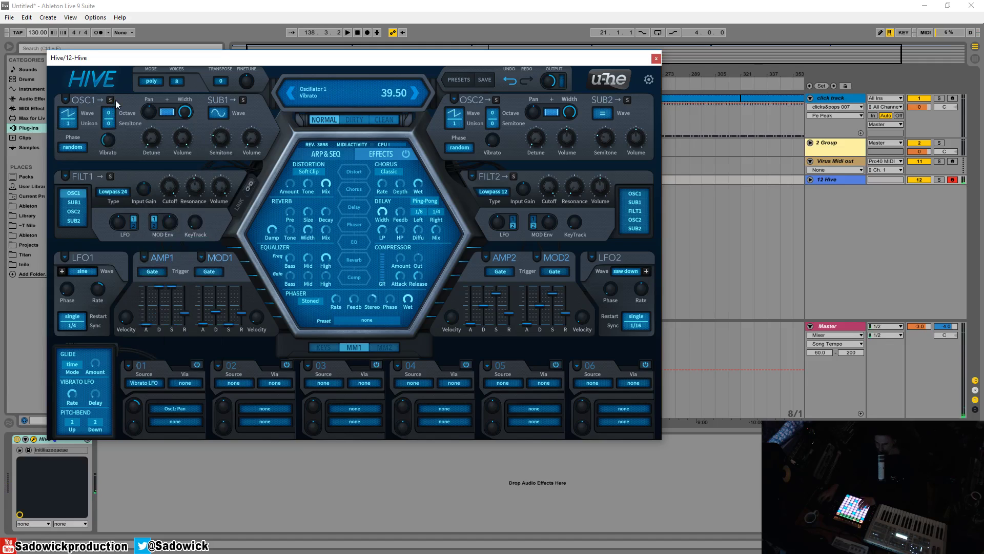
drag(106, 143, 110, 151)
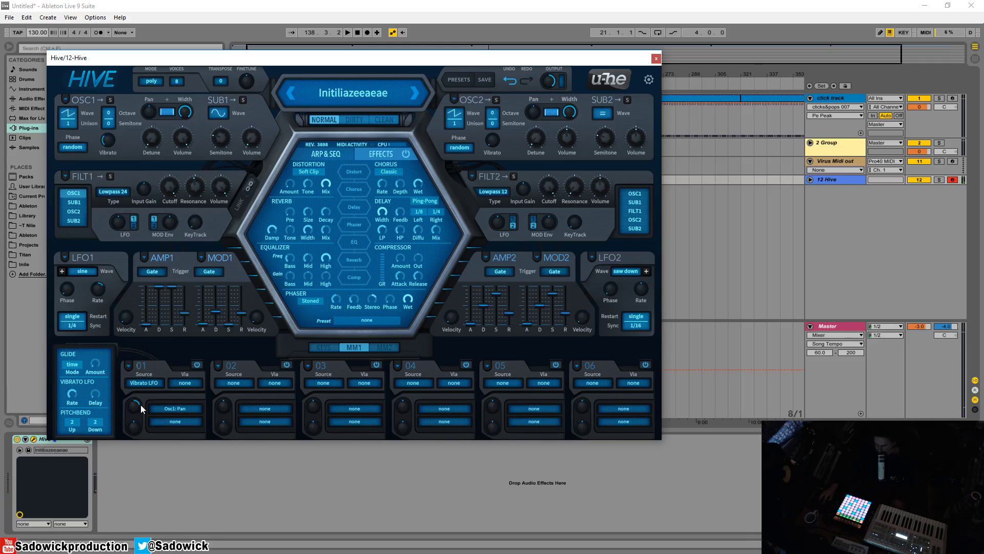
Set slot 01's source back to LFO1, retarget it to Oscillator 1's vibrato, and raise its depth to about 56.00.
click(143, 390)
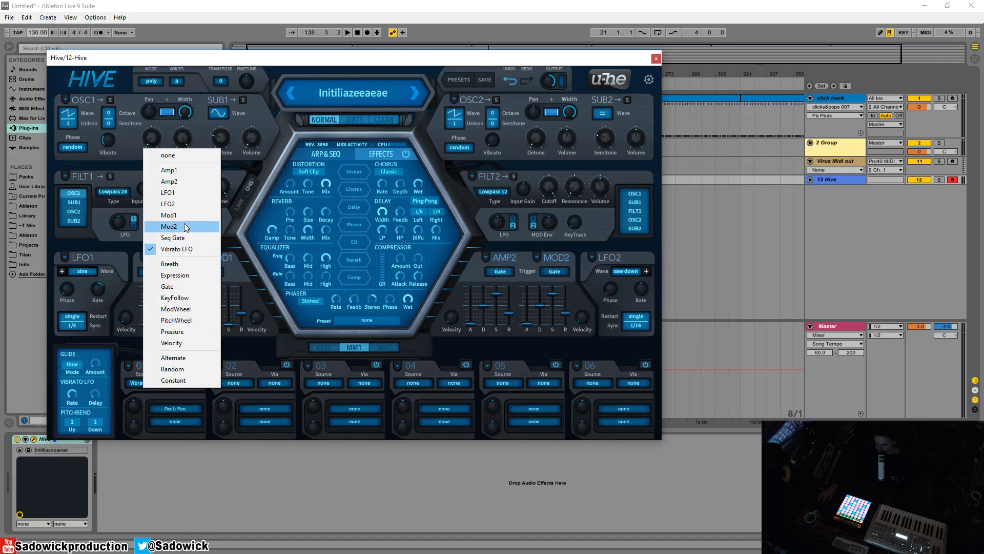
click(177, 194)
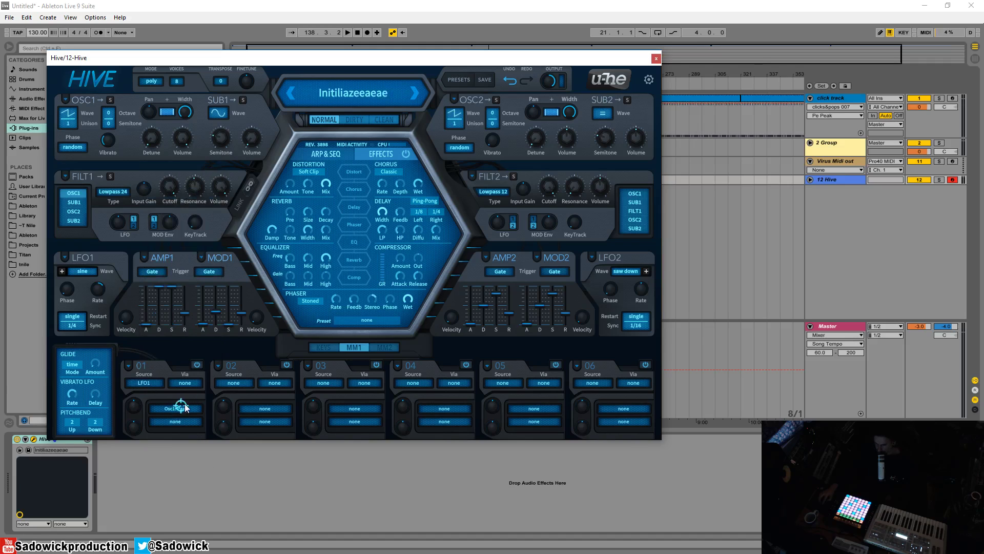
drag(174, 408, 109, 141)
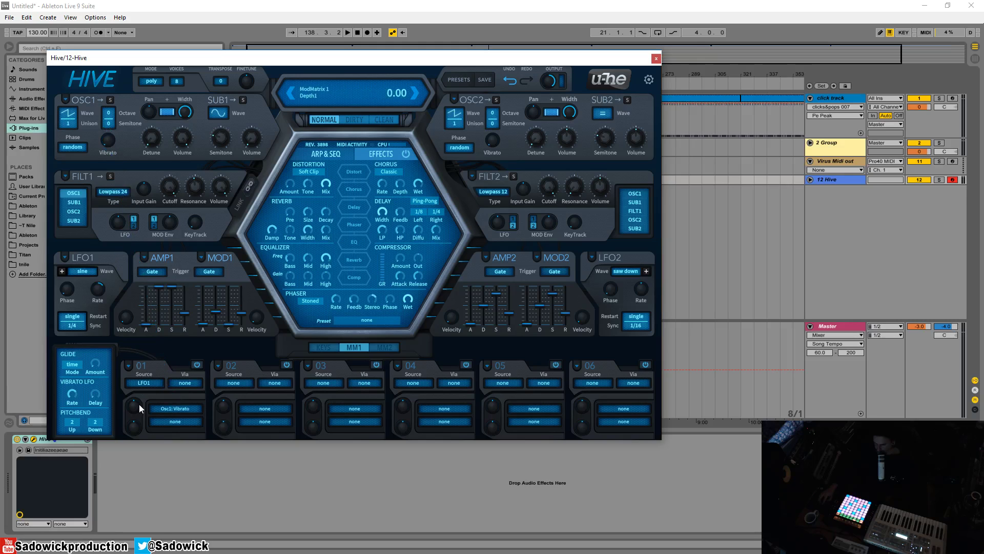
drag(139, 404, 141, 392)
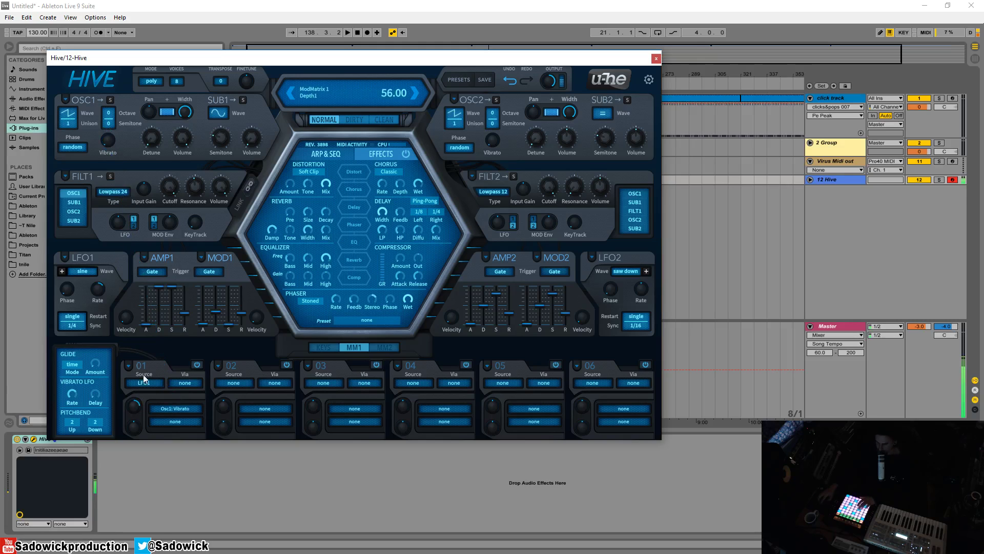
Vary LFO 1's rate up and down while raising slot 01's vibrato modulation depth further.
drag(93, 292, 93, 274)
drag(133, 405, 134, 345)
drag(101, 293, 100, 303)
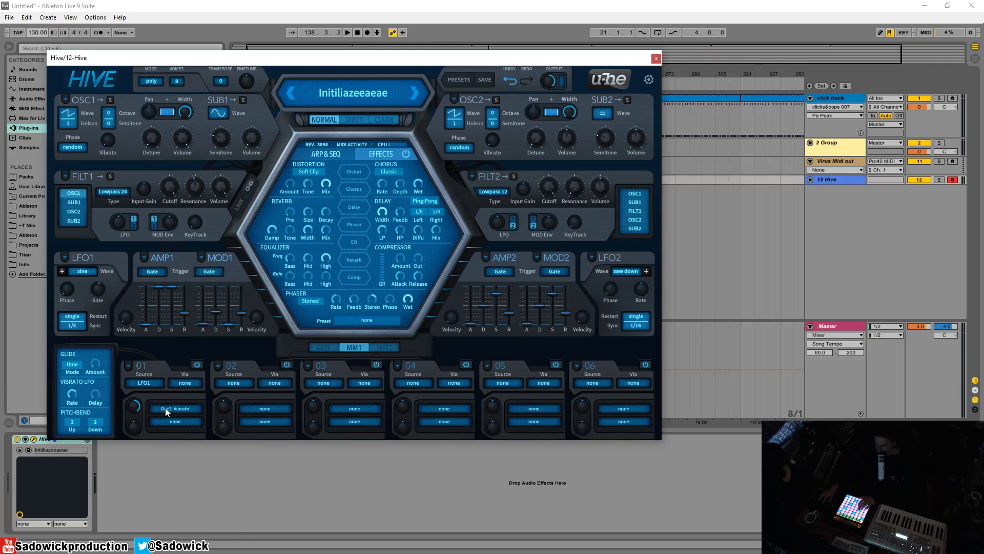
Retarget slot 01 to Oscillator 1's detune with a depth of about 36.00, and give the oscillator 7 unison voices.
drag(165, 408, 152, 122)
drag(133, 406, 141, 420)
click(72, 124)
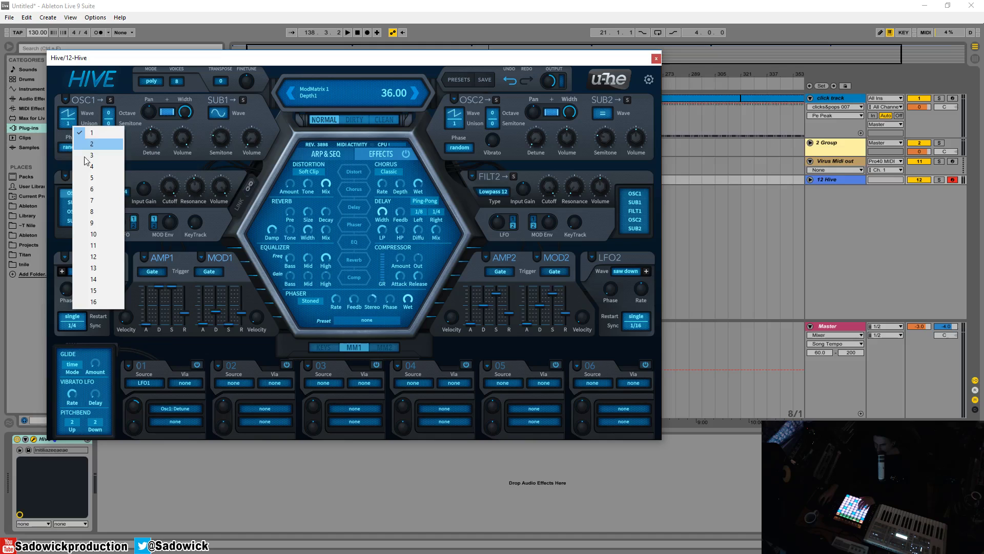
click(103, 199)
Vary Oscillator 1's detune around 47.00 and fine-tune slot 01's detune modulation depth.
mouse_move(156, 137)
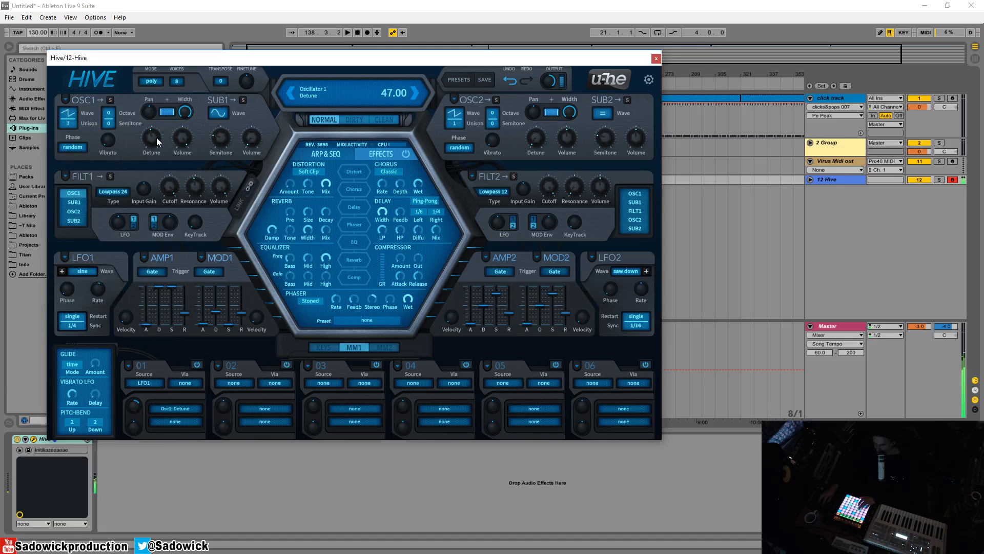
drag(157, 137, 159, 131)
mouse_move(135, 408)
mouse_move(136, 410)
mouse_down()
mouse_move(136, 418)
mouse_move(139, 390)
mouse_move(137, 407)
mouse_up()
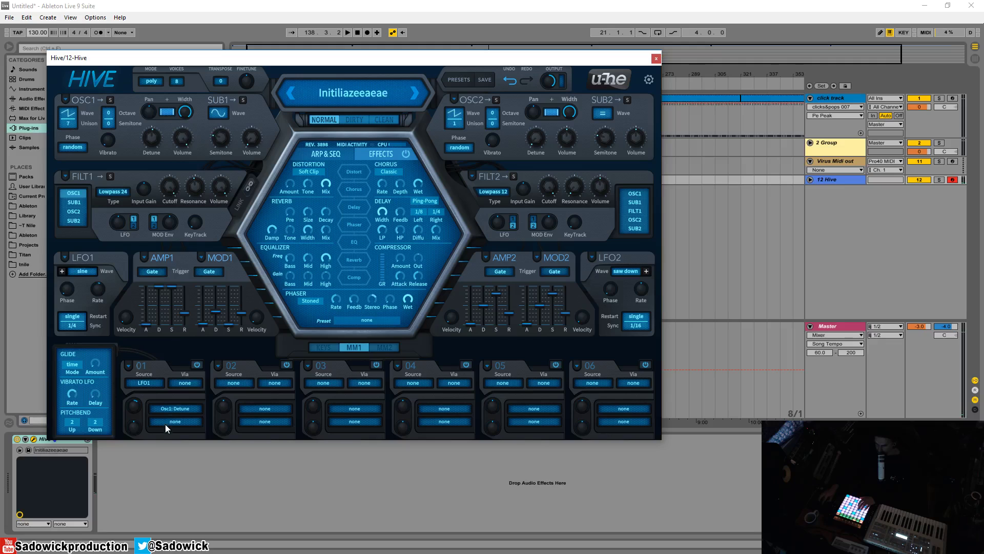
Assign Oscillator 1's width as slot 01's second target, raise its depth, and sweep LFO 1's rate down and up.
drag(171, 421, 183, 145)
drag(134, 429, 137, 415)
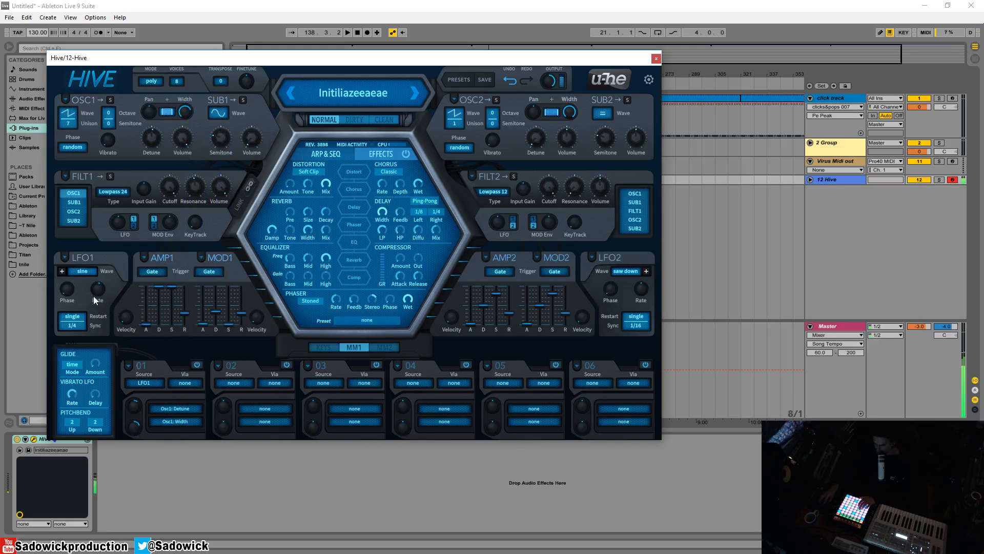
drag(94, 297, 103, 354)
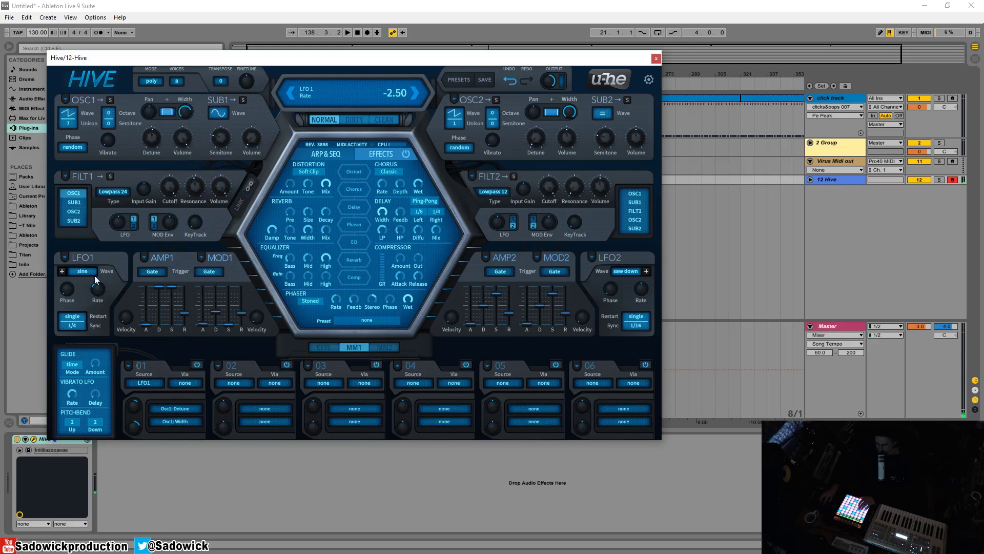
drag(95, 279, 94, 175)
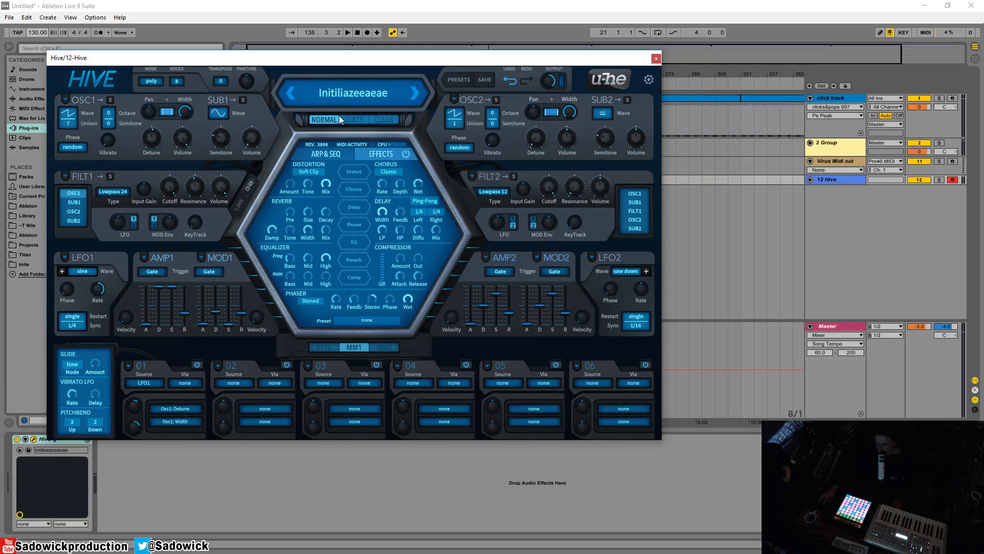
Reset both slot 01 modulation depths and reload the Initiliazeeaeae preset.
double_click(134, 408)
double_click(134, 427)
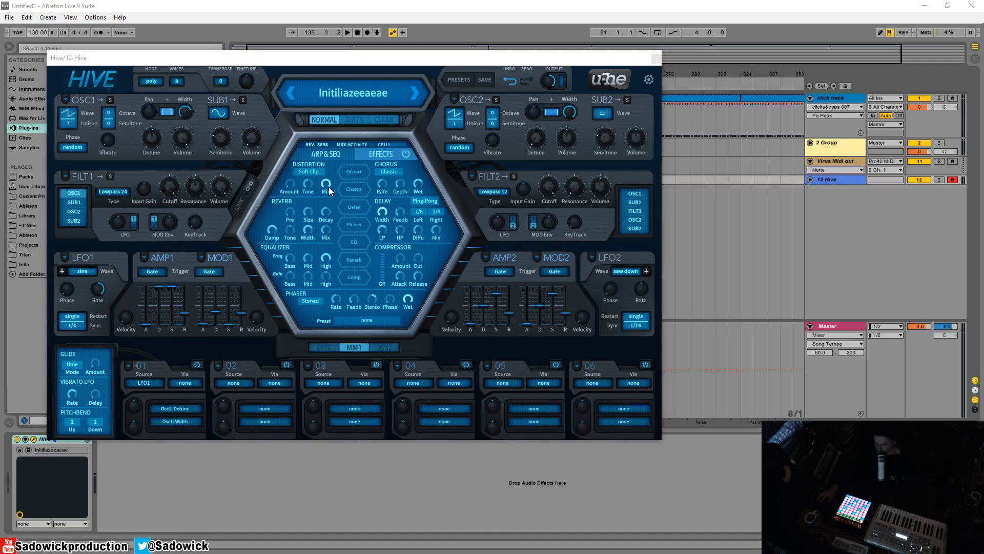
click(383, 97)
click(426, 100)
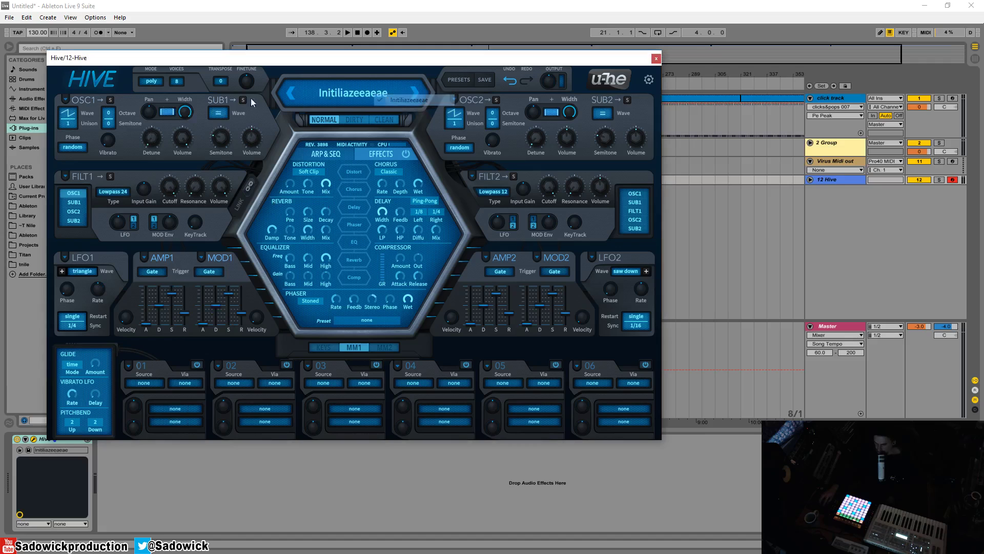
Set Oscillator 1 to 8 unison voices, raise its detune, and adjust the synth's output level.
click(68, 123)
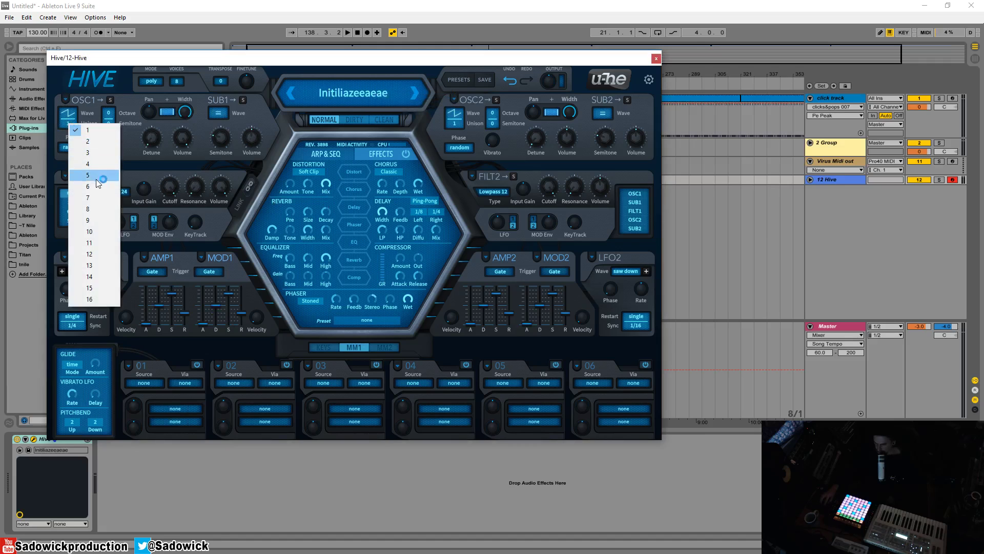
click(100, 210)
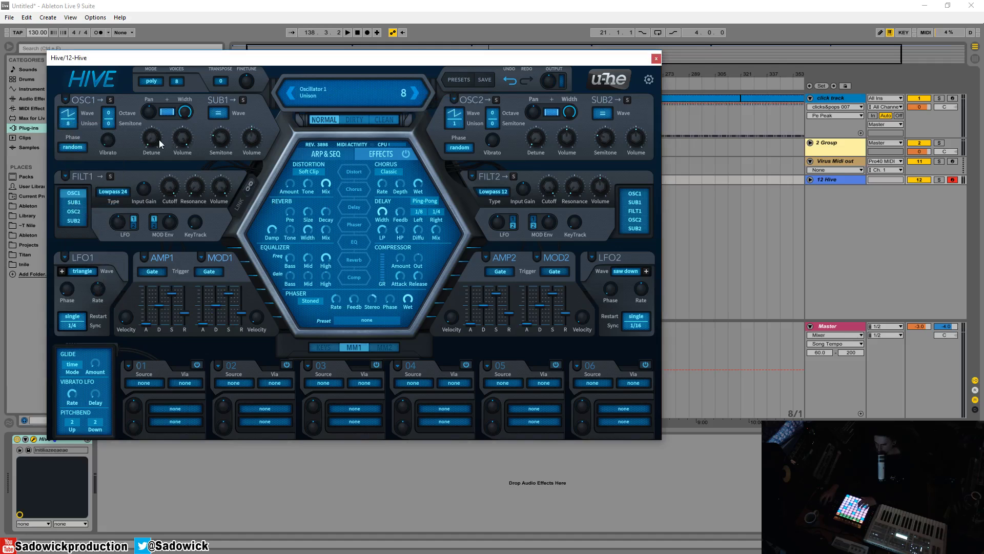
drag(160, 144, 161, 110)
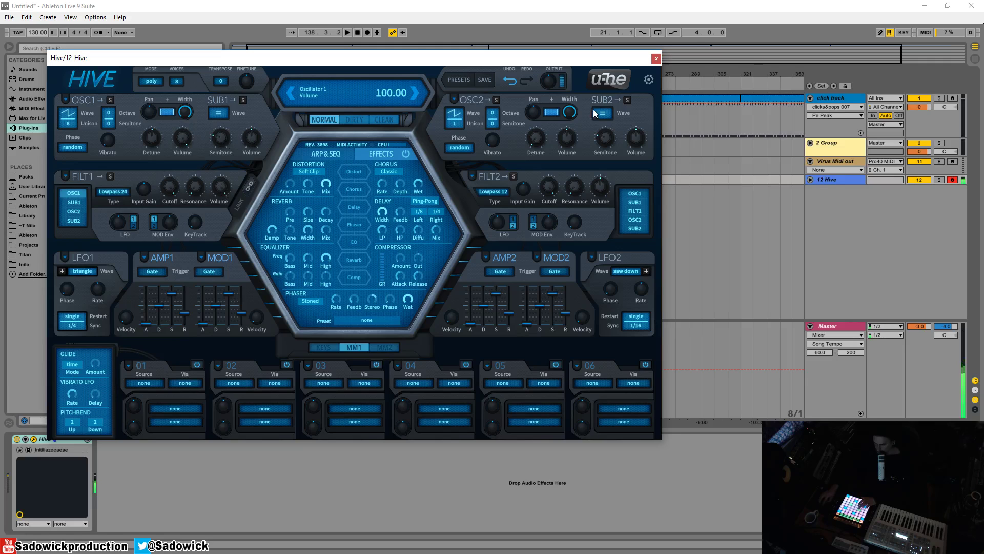
drag(550, 80, 554, 69)
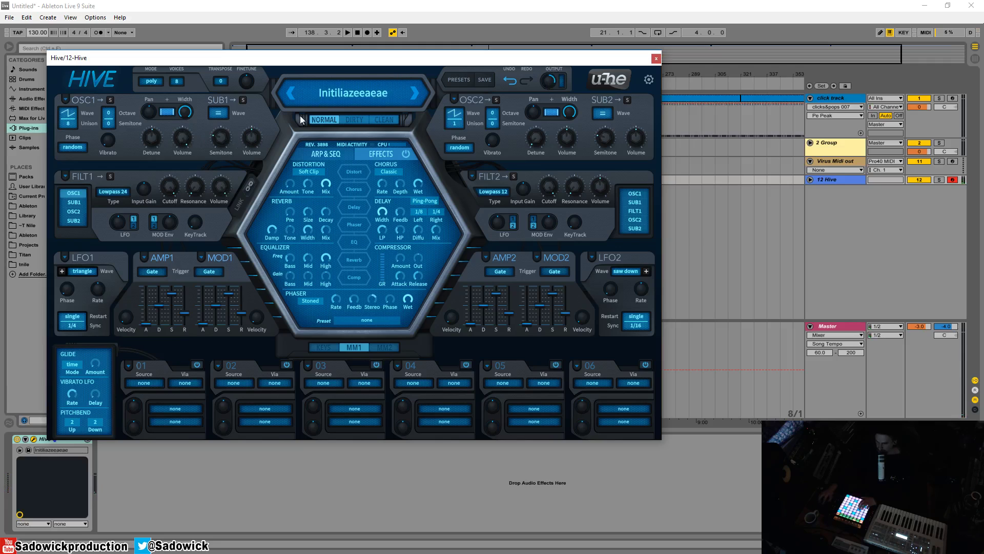
Compare the DIRTY and CLEAN synth modes while varying Oscillator 1's detune around 63.00, finishing in CLEAN.
mouse_move(324, 118)
drag(372, 60, 359, 91)
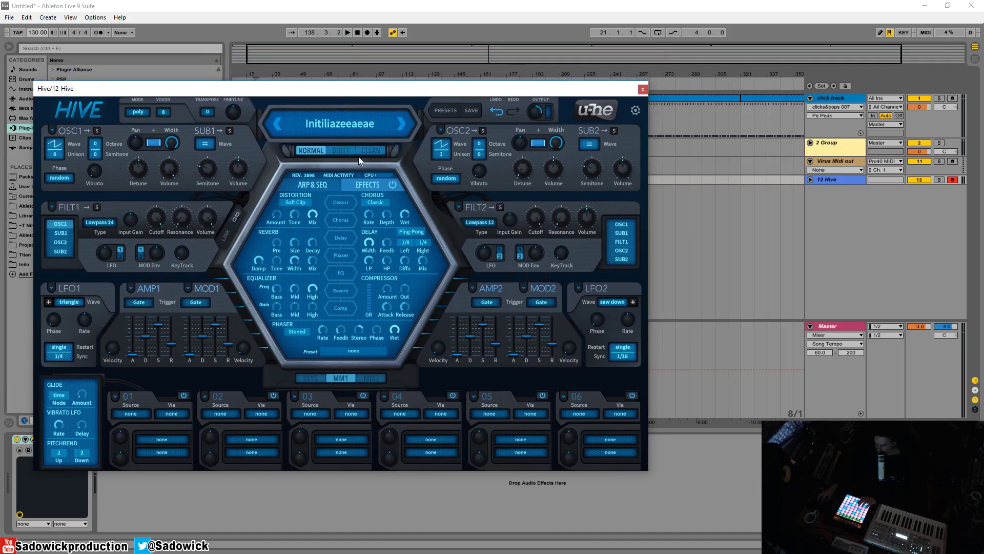
click(333, 151)
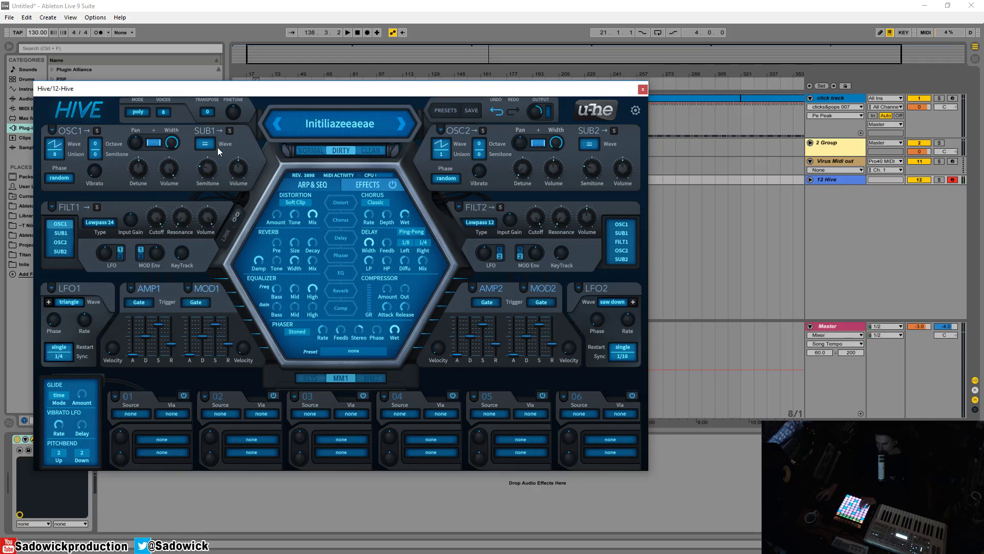
drag(141, 169, 143, 170)
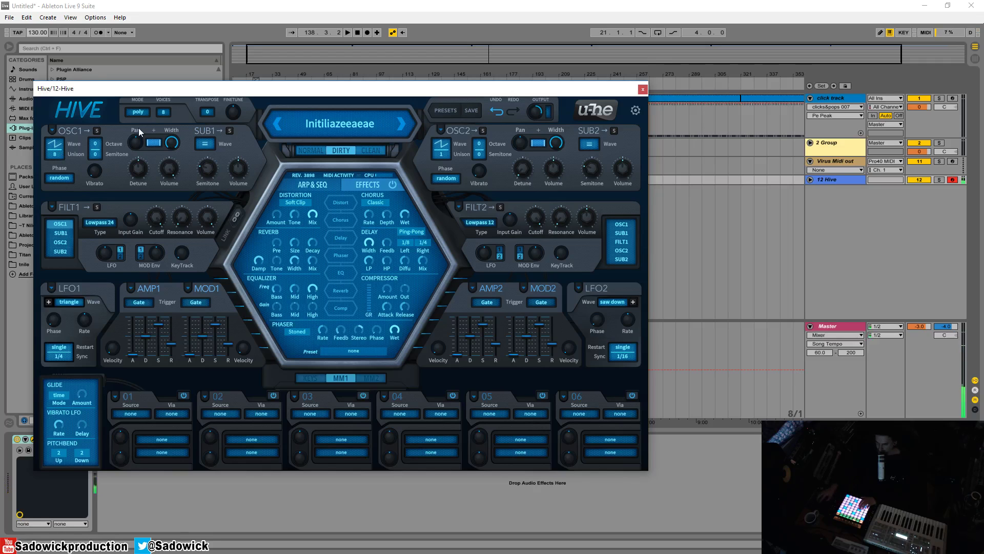
click(373, 152)
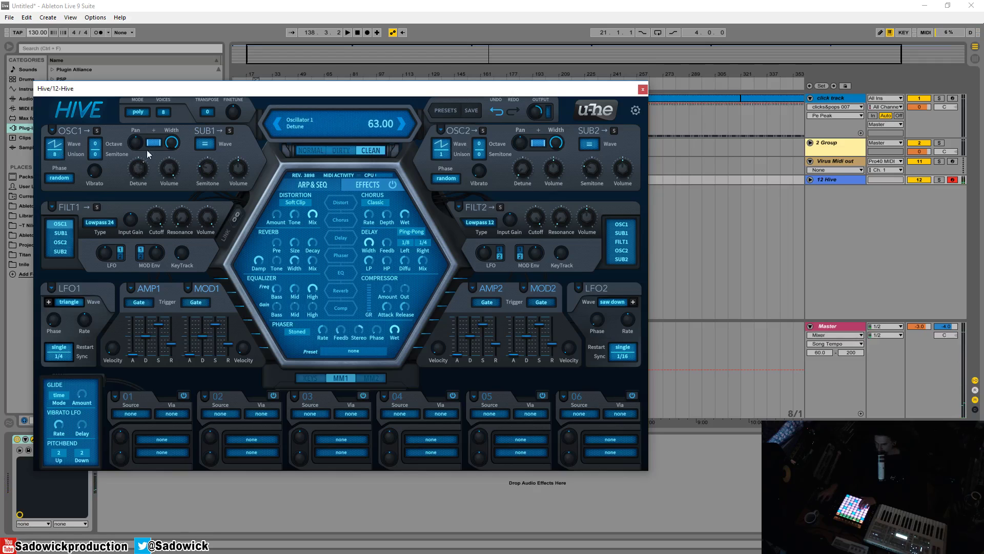
drag(162, 157, 174, 184)
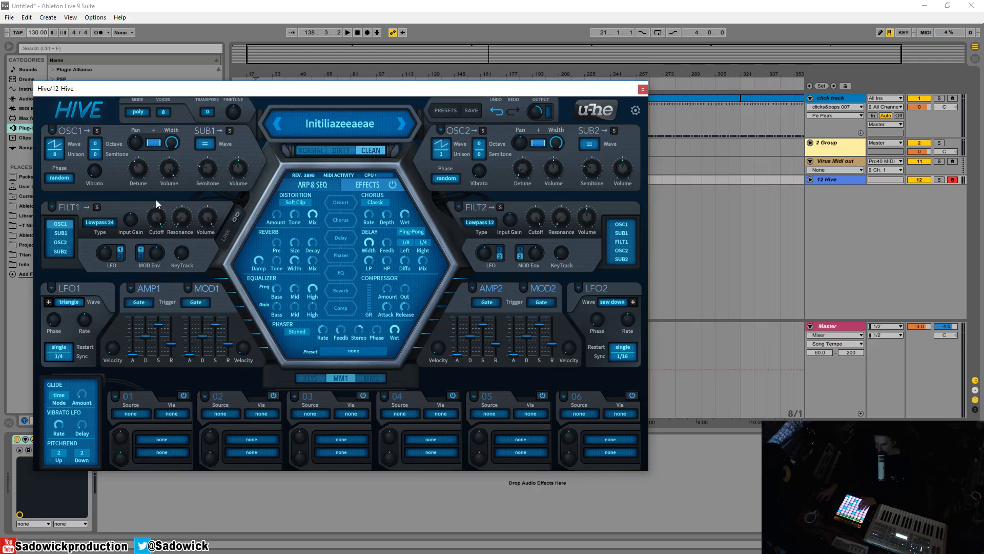
Lower Filter 1's cutoff to about 92.00 and sweep its resonance, finishing at 0.00.
drag(157, 219, 171, 275)
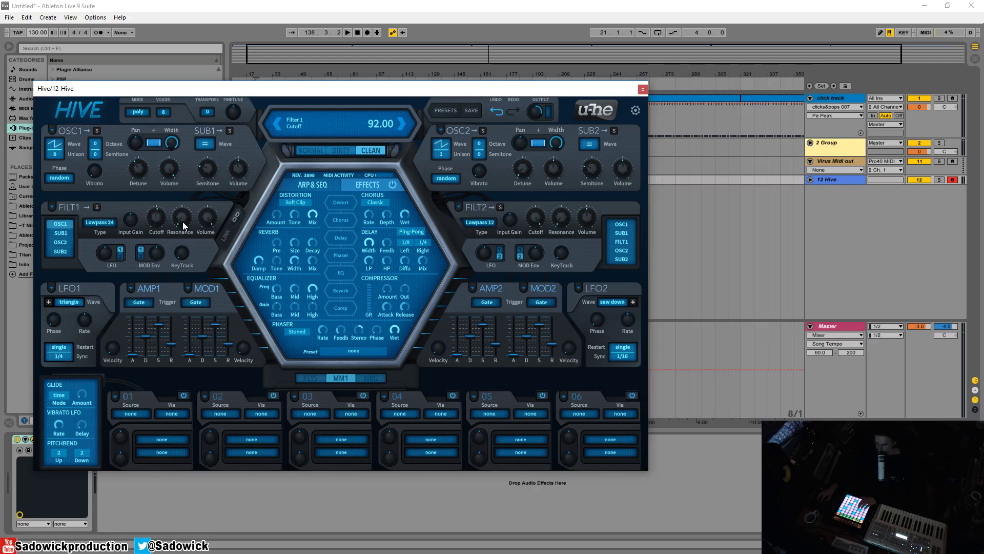
drag(182, 222, 164, 190)
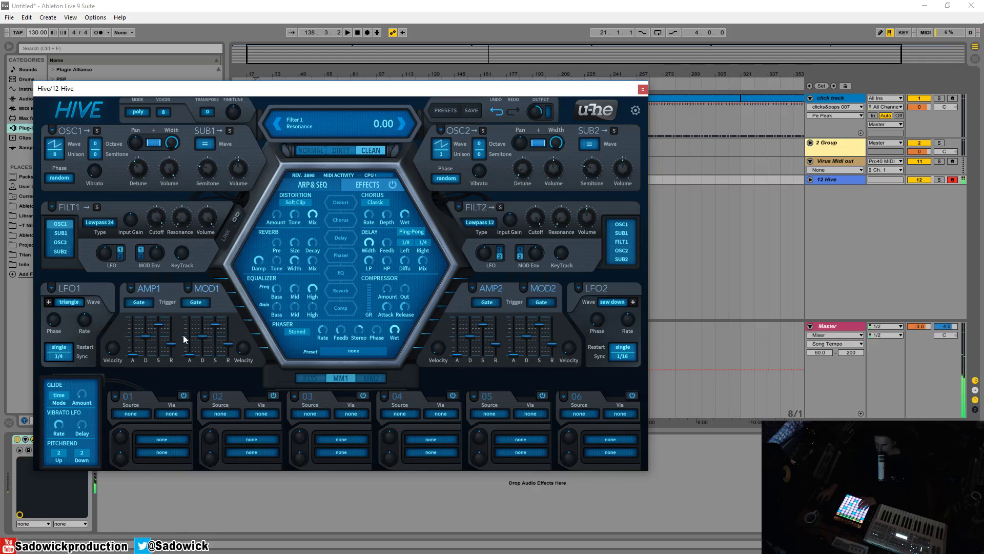
Switch the synth to DIRTY mode and review the voice mode and voice count options, keeping poly and 8.
click(336, 150)
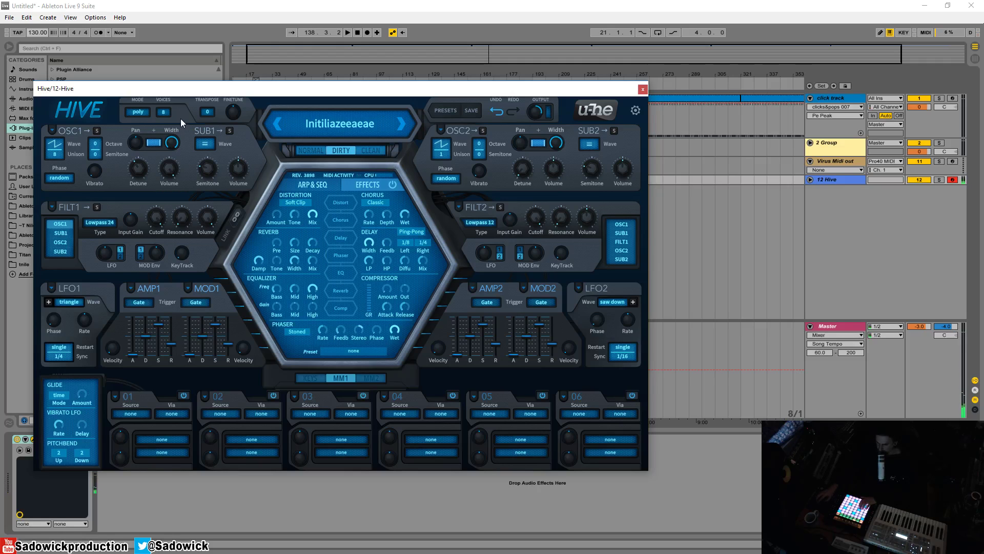
click(135, 114)
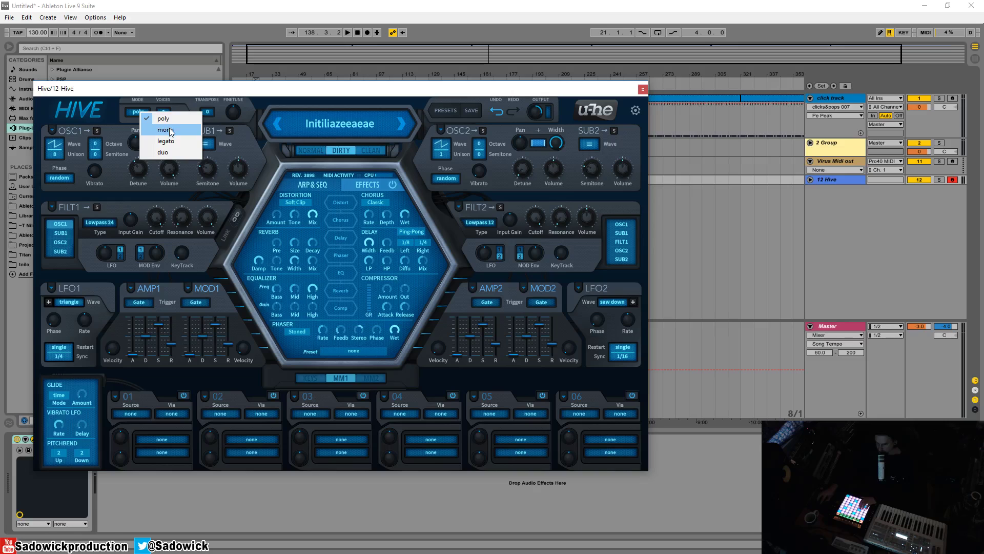
click(168, 119)
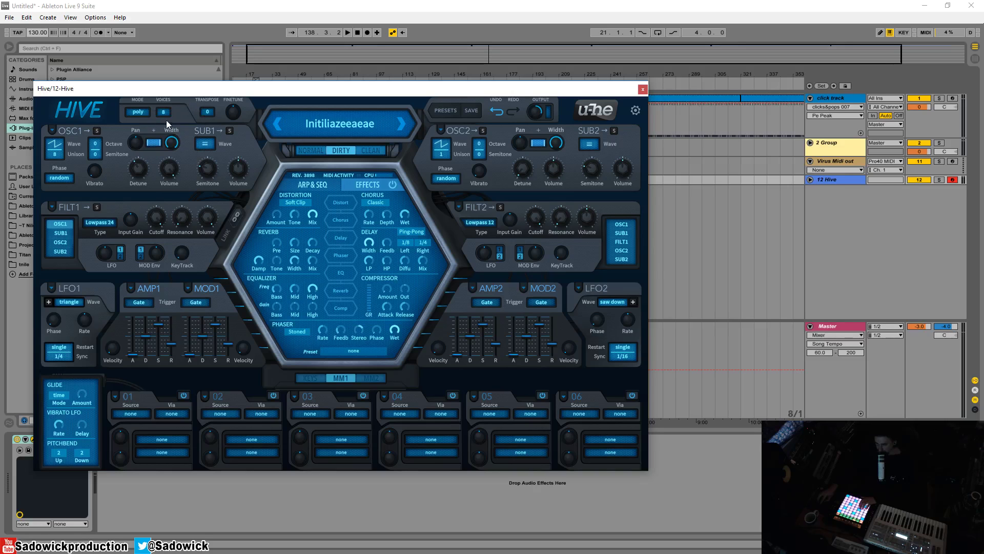
click(167, 117)
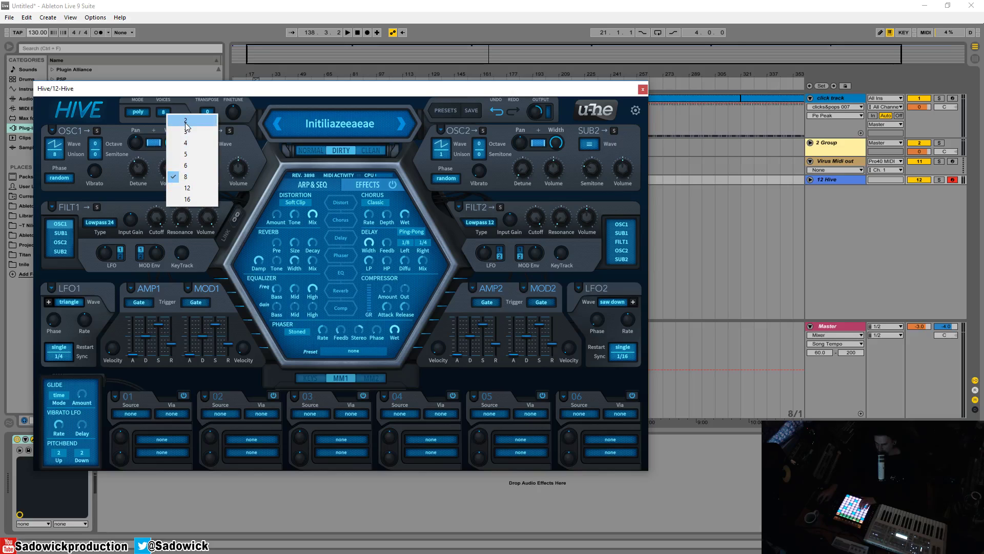
click(199, 177)
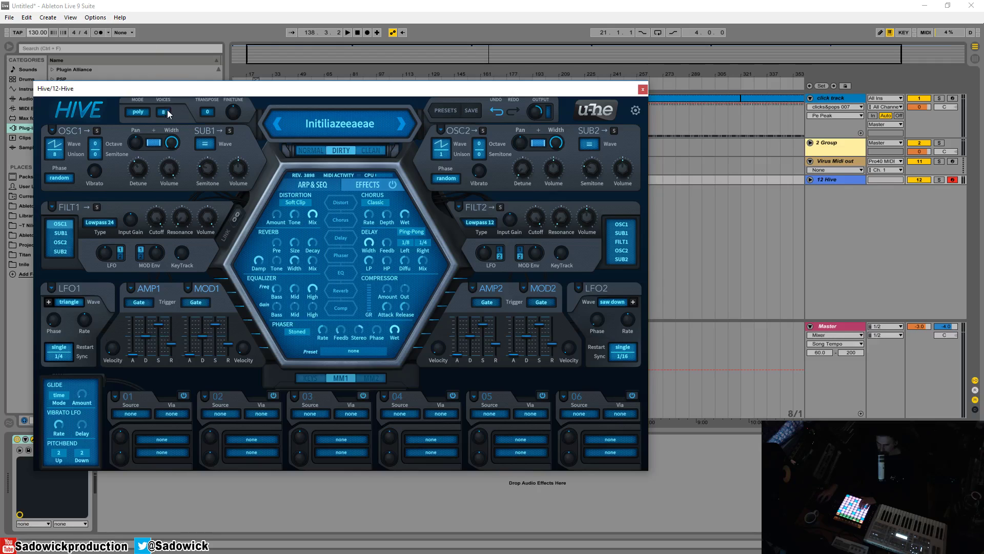
Try the mono and legato voice modes, varying the glide amount in legato.
click(141, 116)
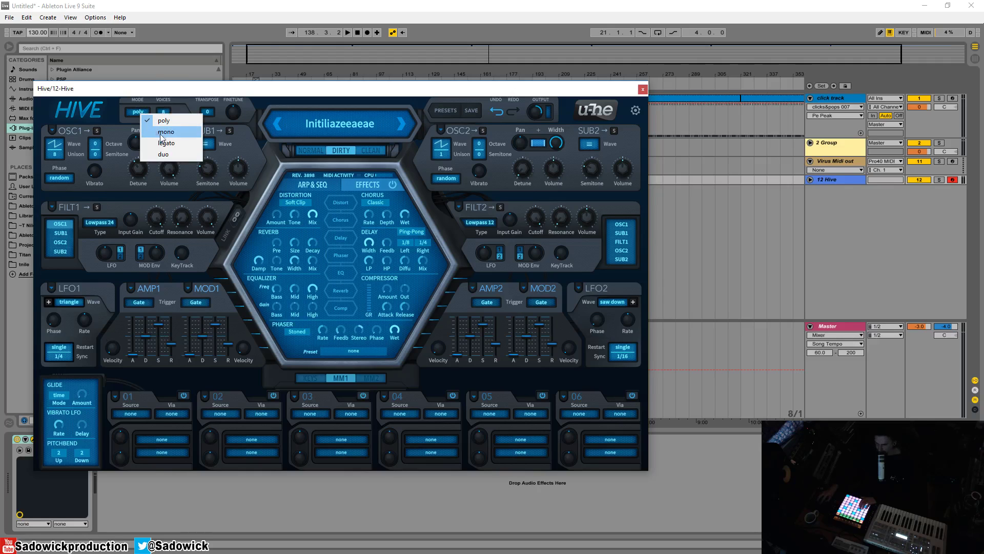
click(160, 131)
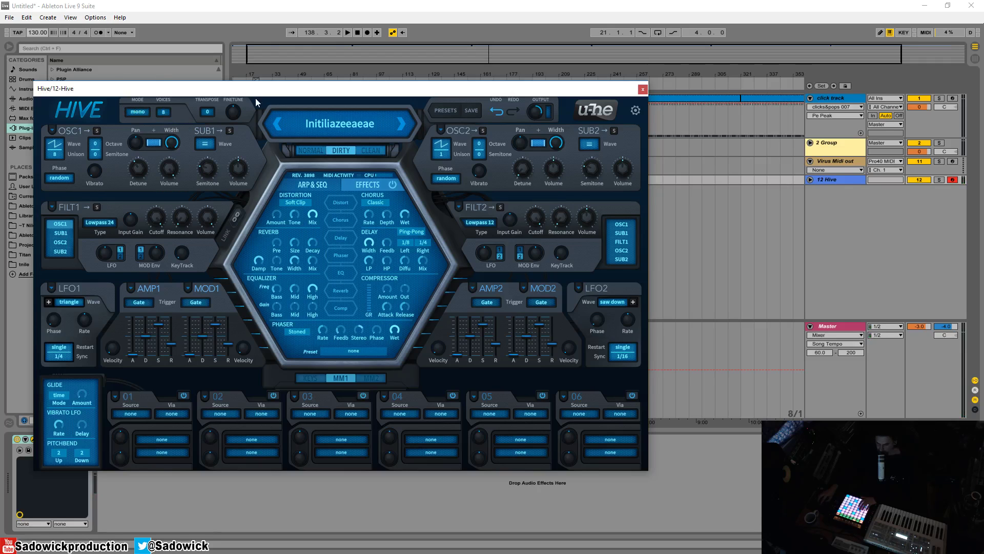
click(149, 112)
click(168, 141)
drag(84, 401, 91, 339)
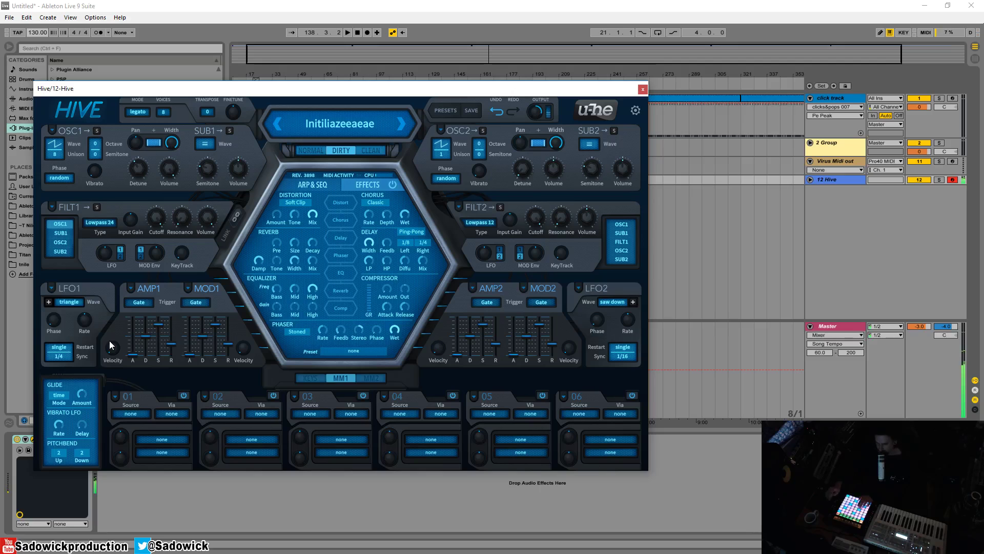
Set the voice mode to duo with 2 voices.
click(144, 114)
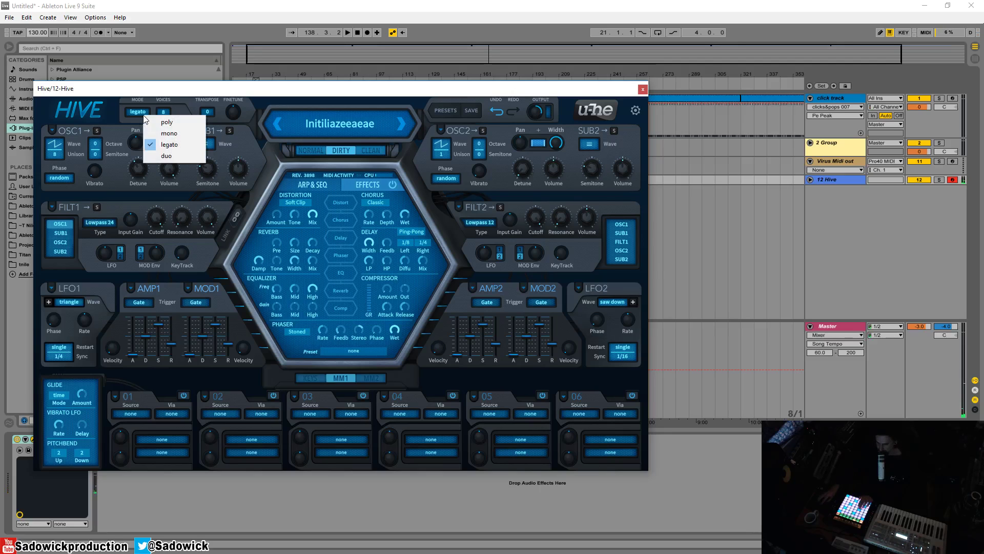
click(169, 155)
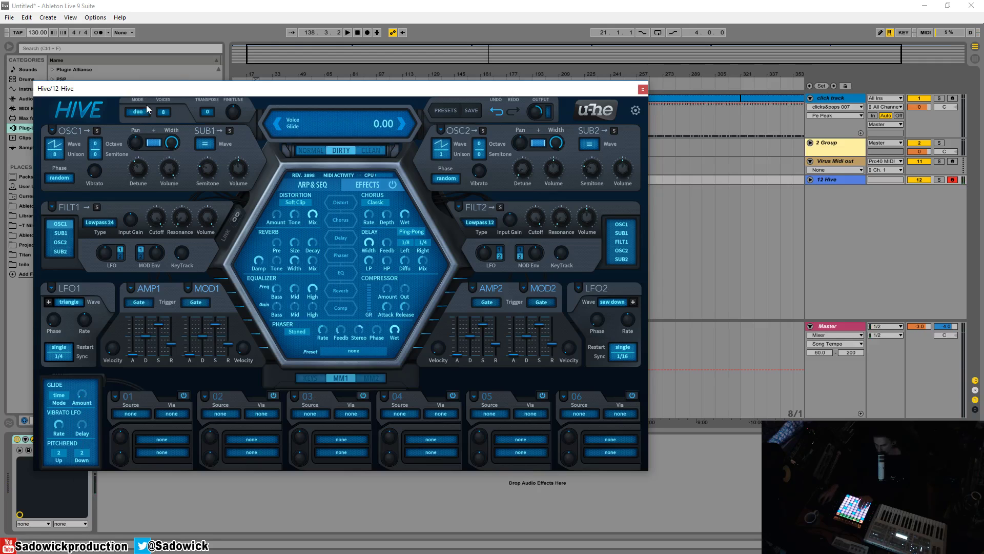
click(163, 111)
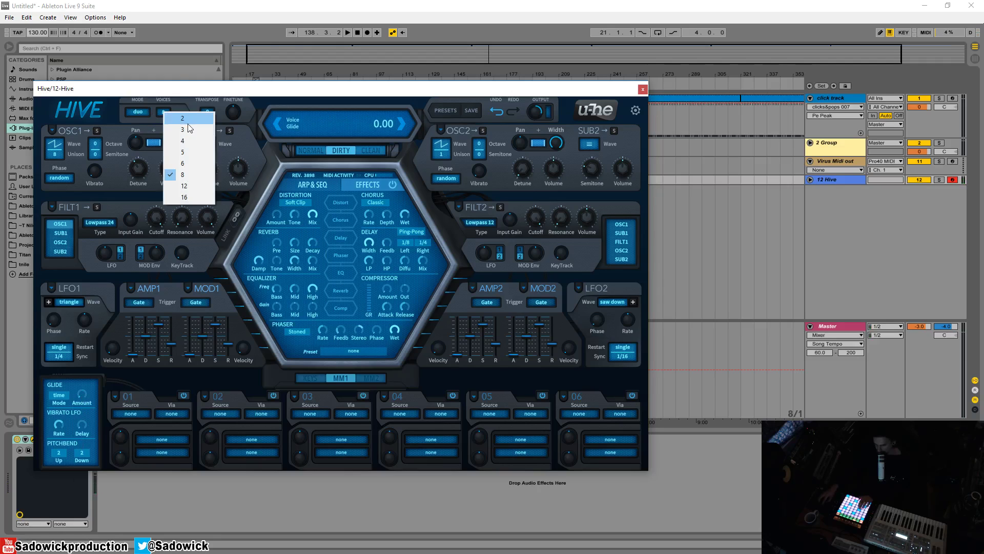
click(185, 119)
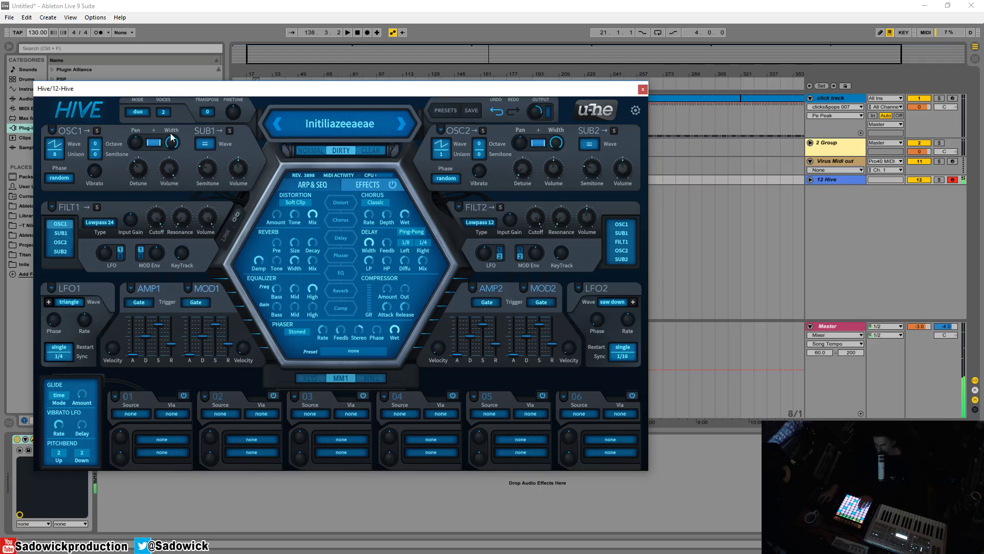
Alternate the voice mode between poly and mono, finishing in poly with 8 voices.
click(143, 113)
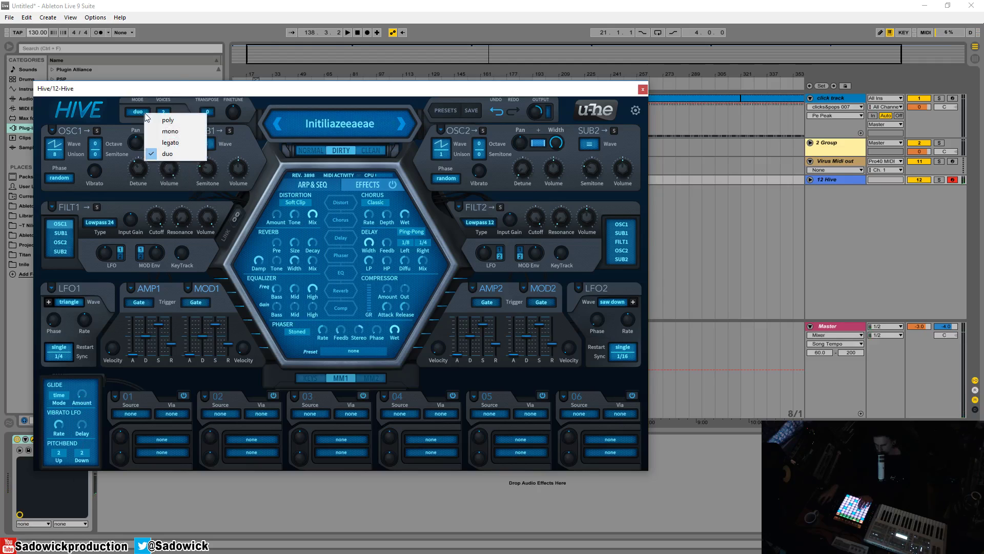
click(155, 120)
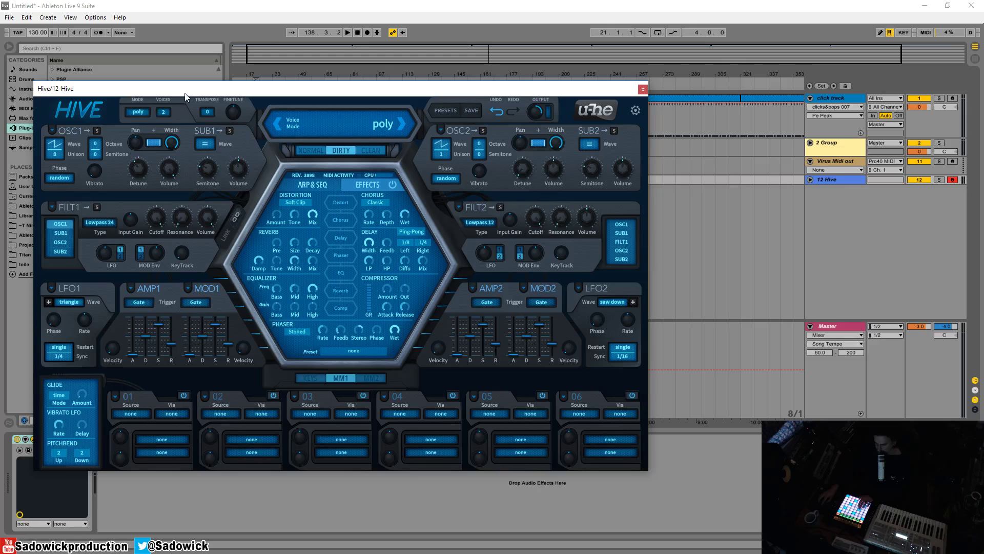
drag(159, 91, 169, 80)
click(177, 105)
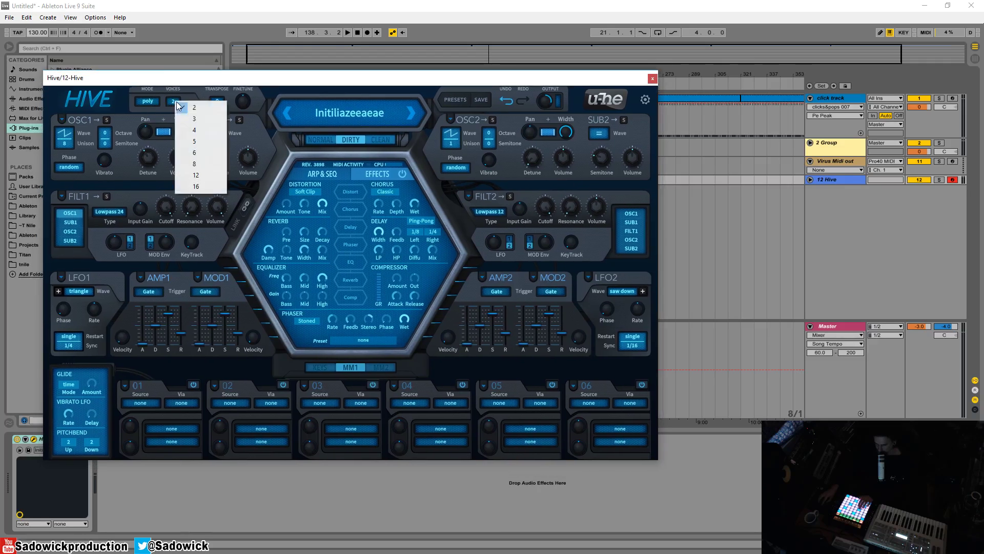
click(180, 107)
click(154, 101)
click(177, 118)
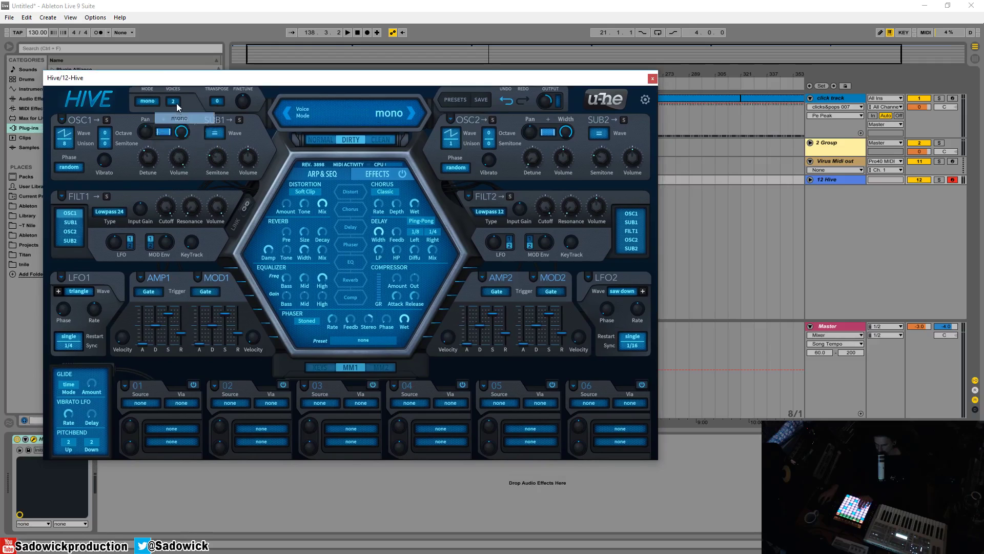
click(176, 103)
click(147, 101)
click(165, 108)
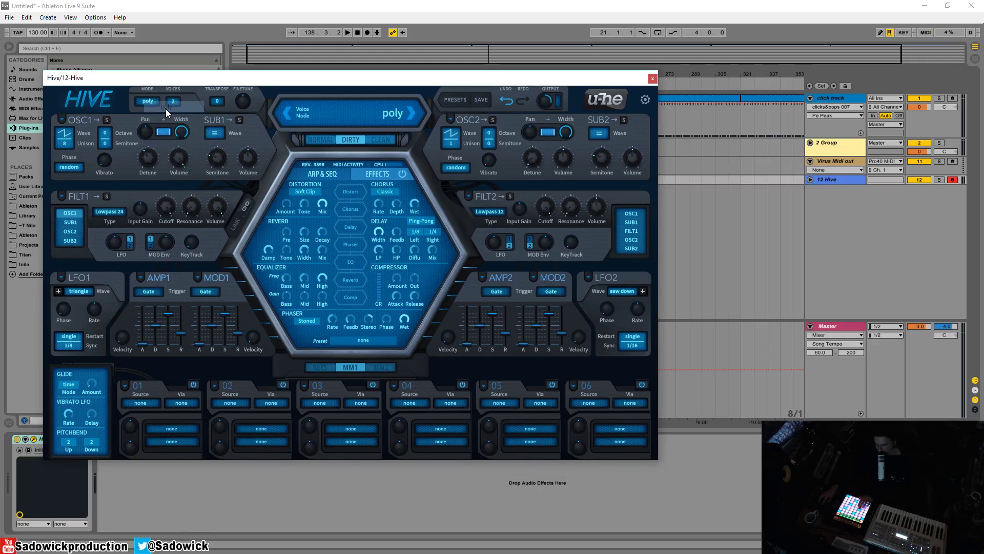
click(148, 99)
click(168, 104)
click(173, 102)
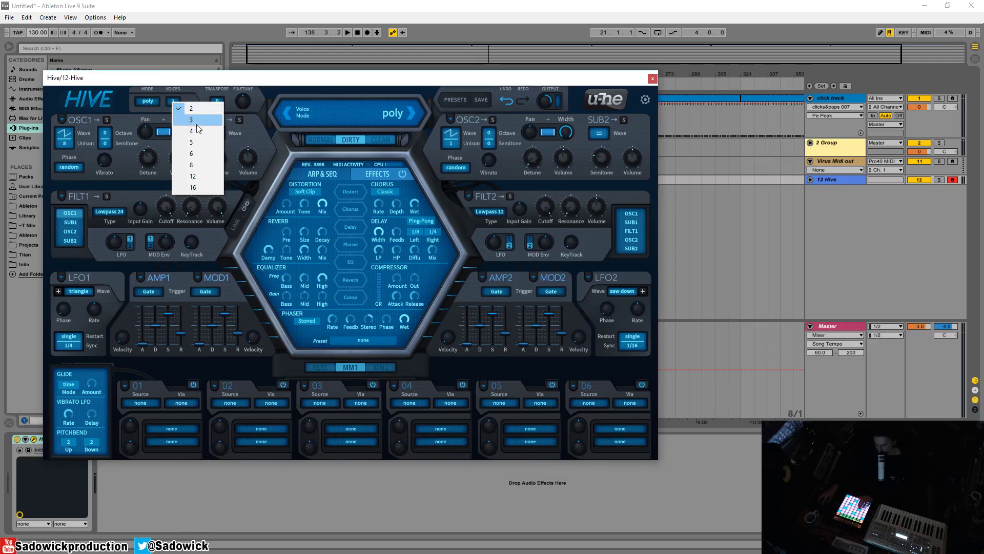
click(193, 164)
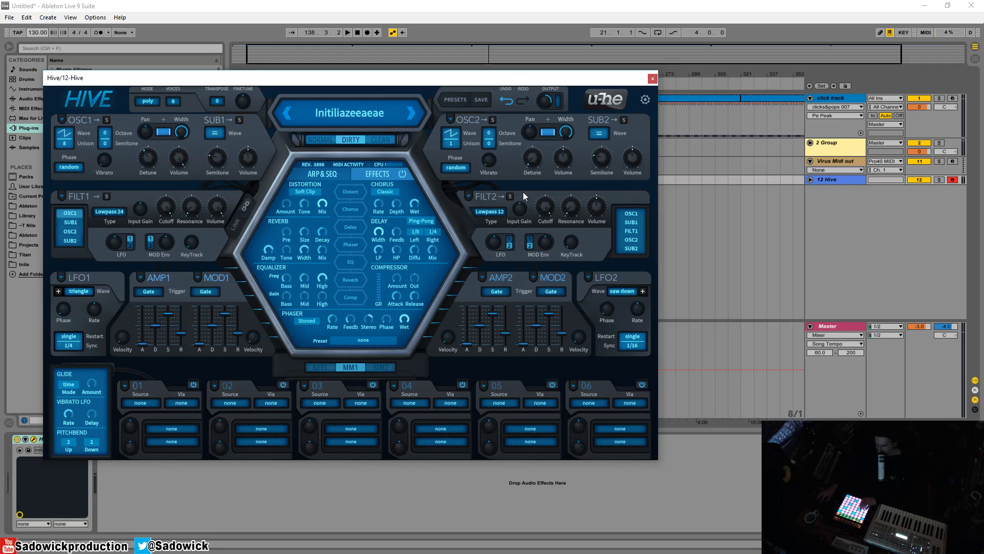
Route Oscillator 2 into Filter 2, solo that filter, and set its cutoff to 150.00.
click(631, 239)
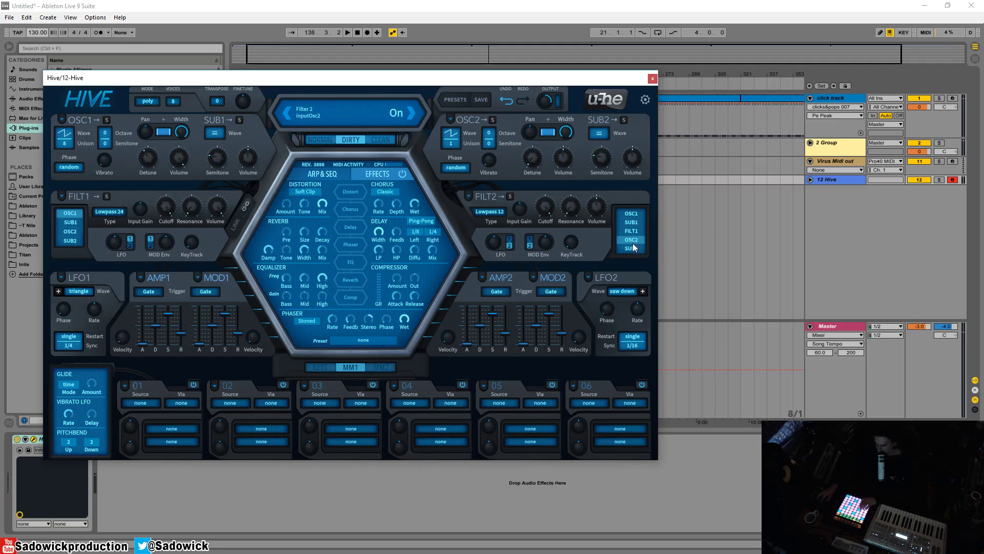
click(511, 197)
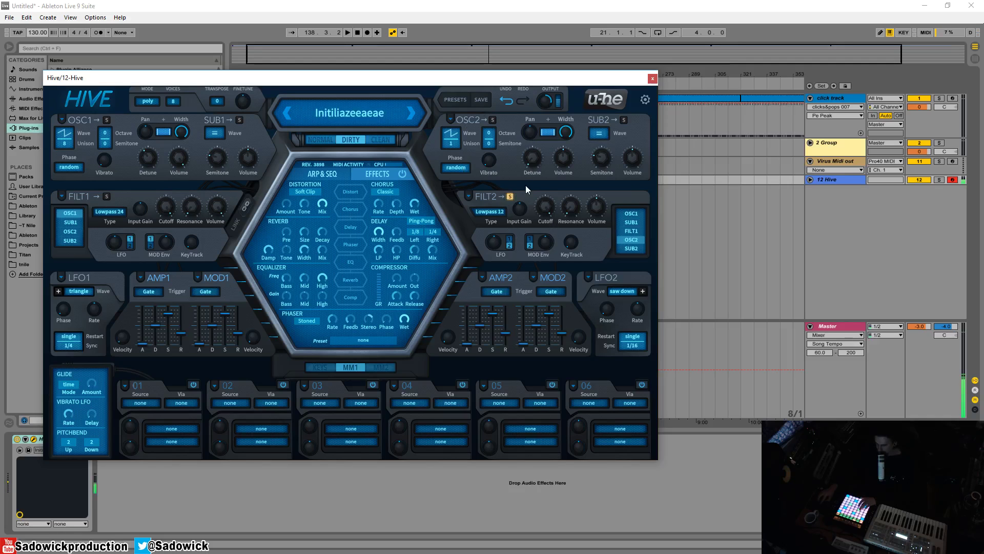
drag(546, 214, 537, 158)
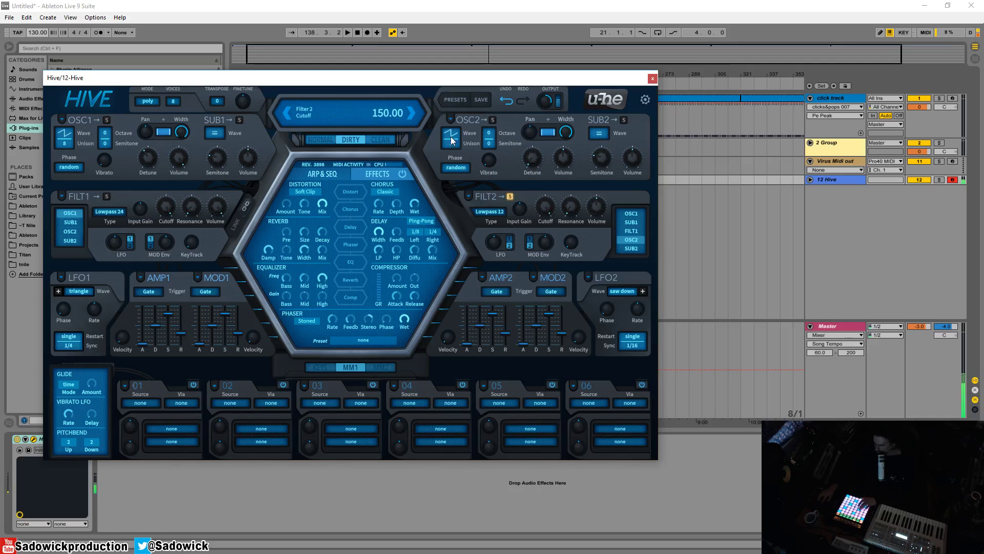
Set Oscillator 2's octave to 2 and try its waveforms, including Triangle, finishing on Square with 7 unison voices.
click(490, 133)
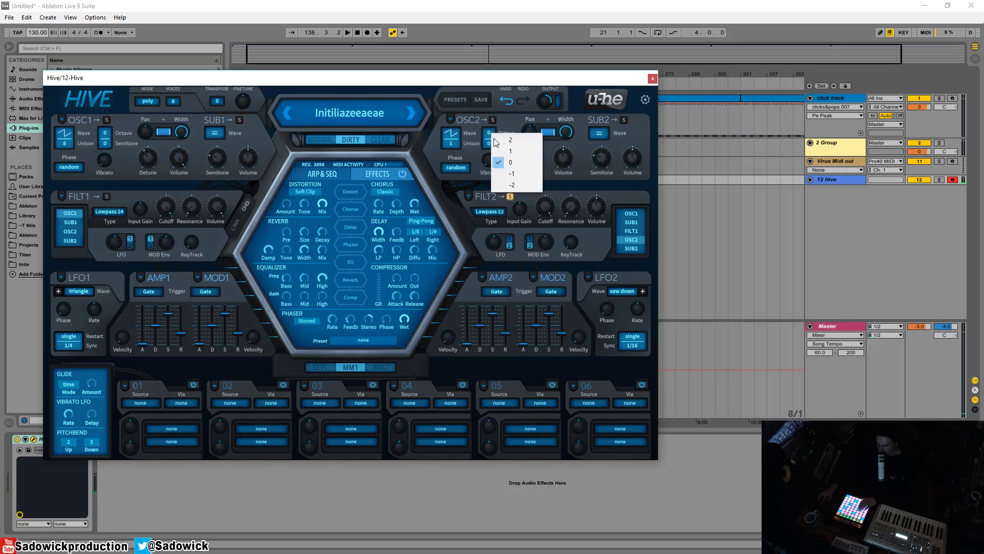
click(519, 141)
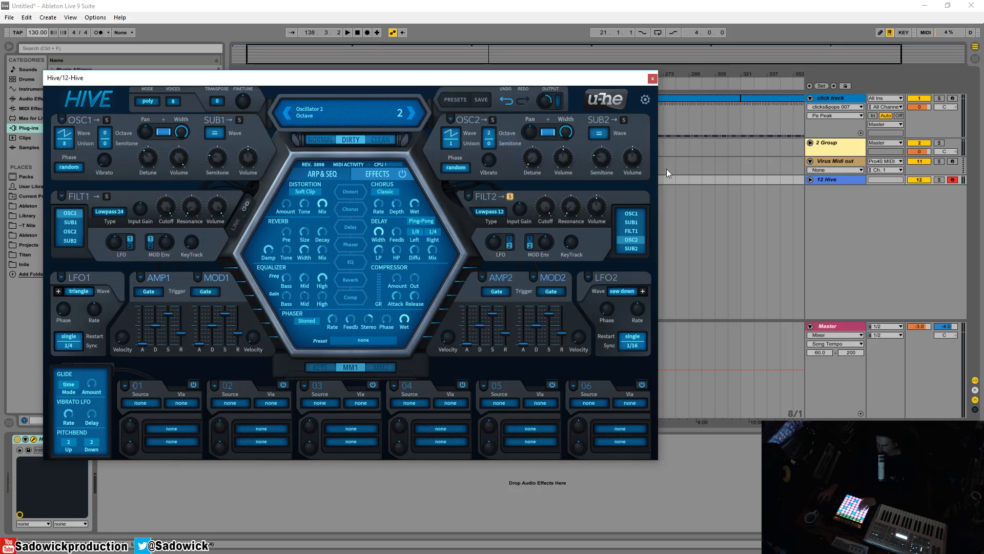
click(454, 136)
click(495, 163)
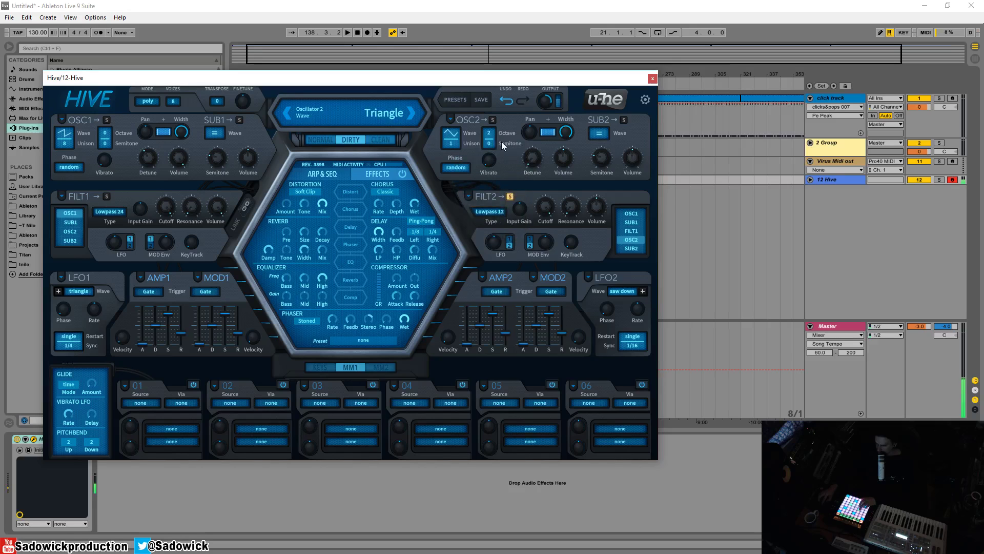
click(452, 143)
click(485, 217)
click(452, 134)
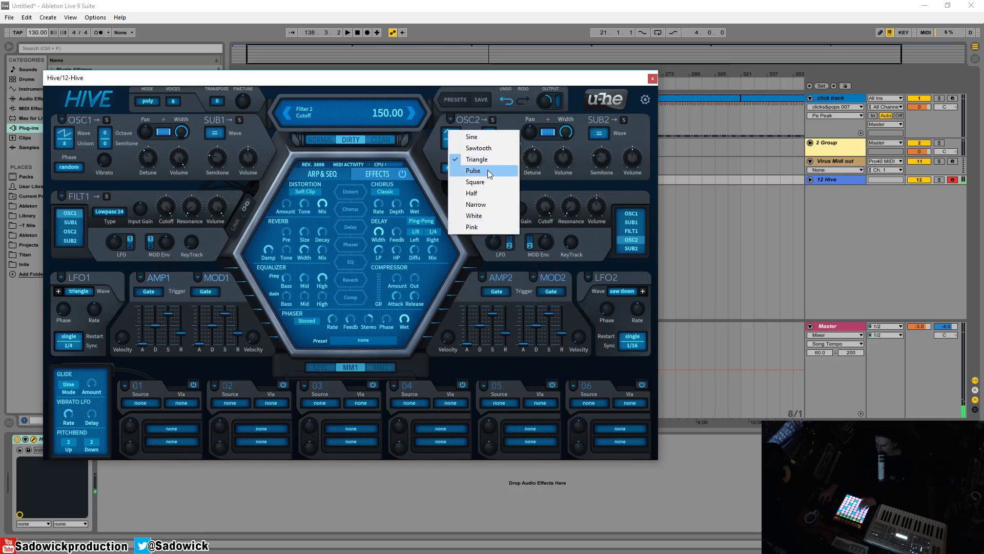
click(476, 181)
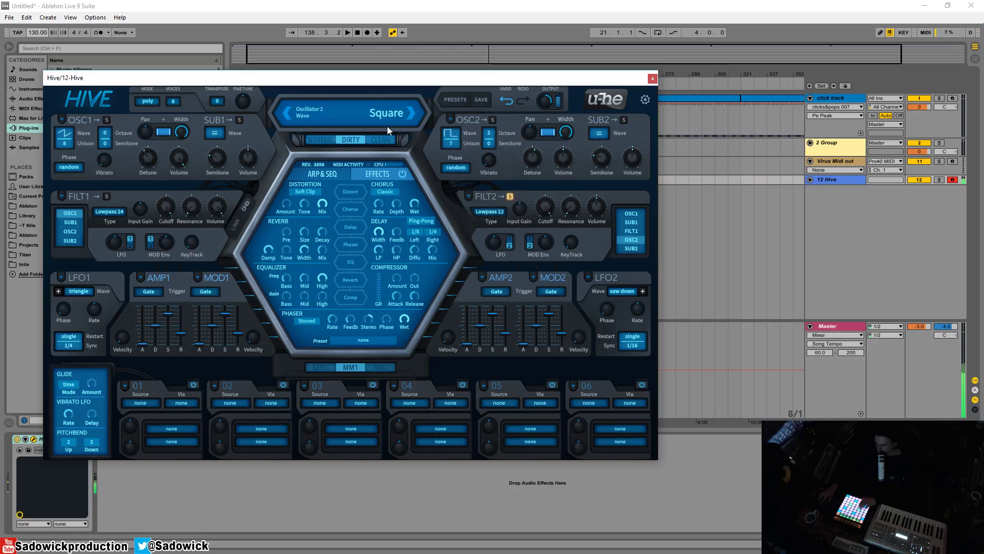
Unsolo Filter 2, set Amp Envelope 2's sustain to 100.00 and release to 32.00, and set Oscillator 2's octave to 1.
click(510, 197)
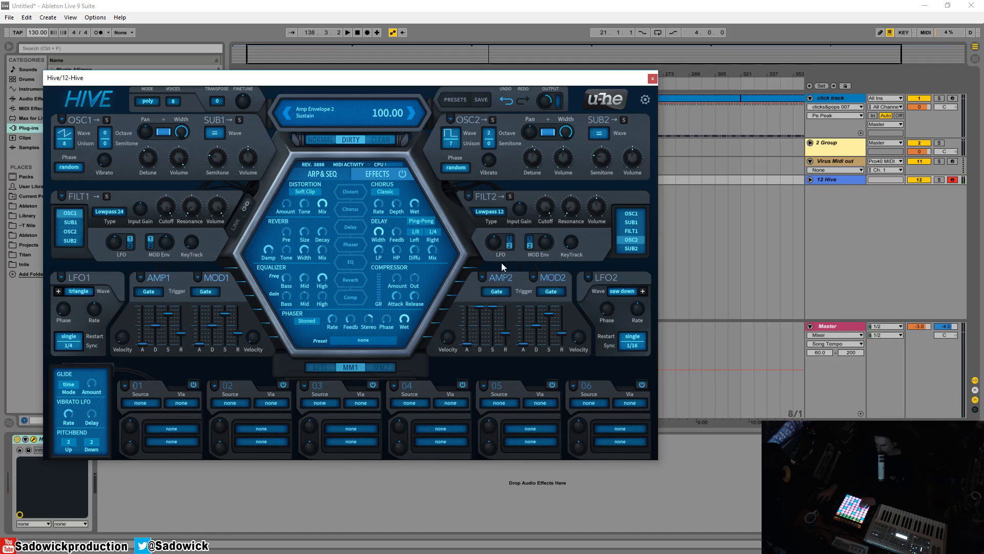
mouse_move(506, 327)
mouse_down()
mouse_move(506, 318)
mouse_move(508, 333)
mouse_up()
click(489, 133)
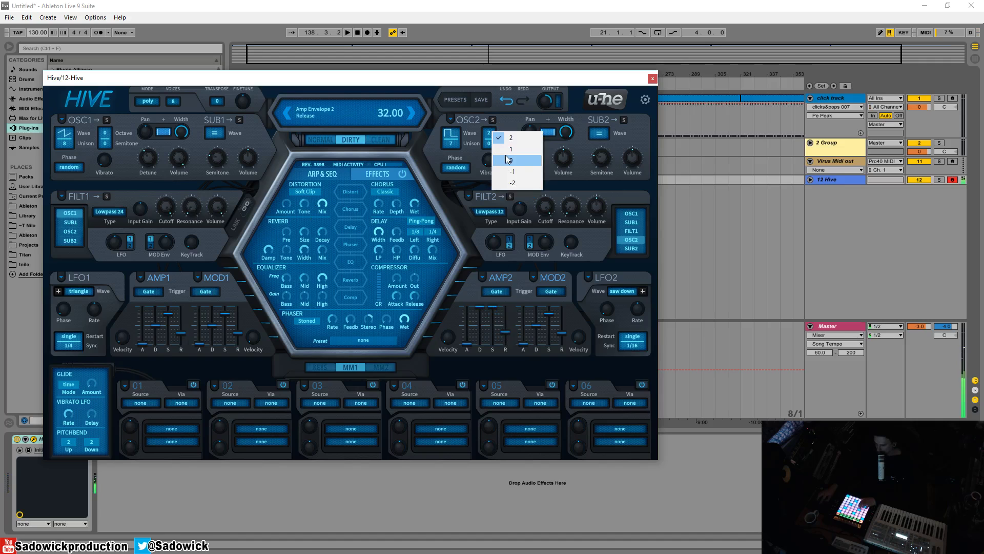
click(509, 152)
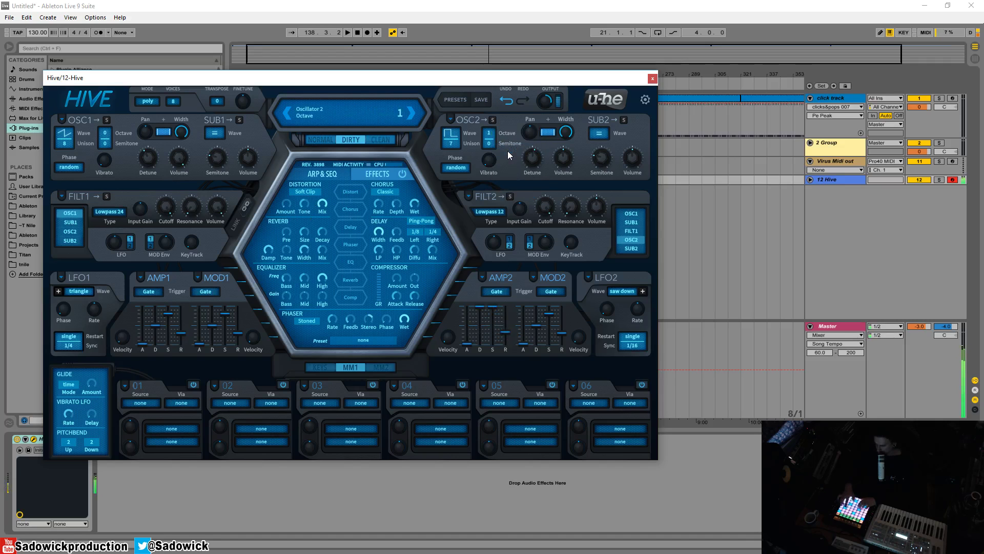
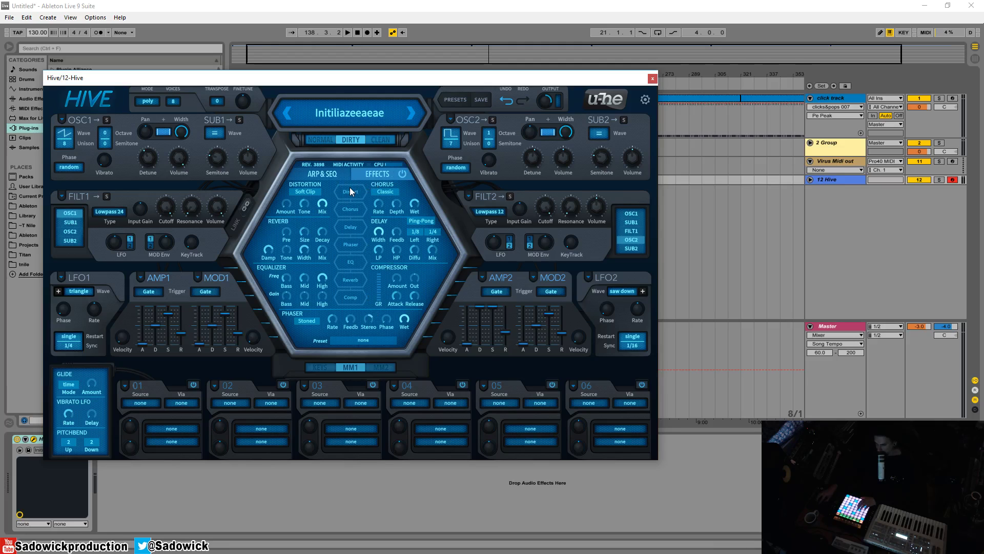
Reload the Initiliazeeaeae preset and enable the Distort effect.
click(324, 110)
click(343, 117)
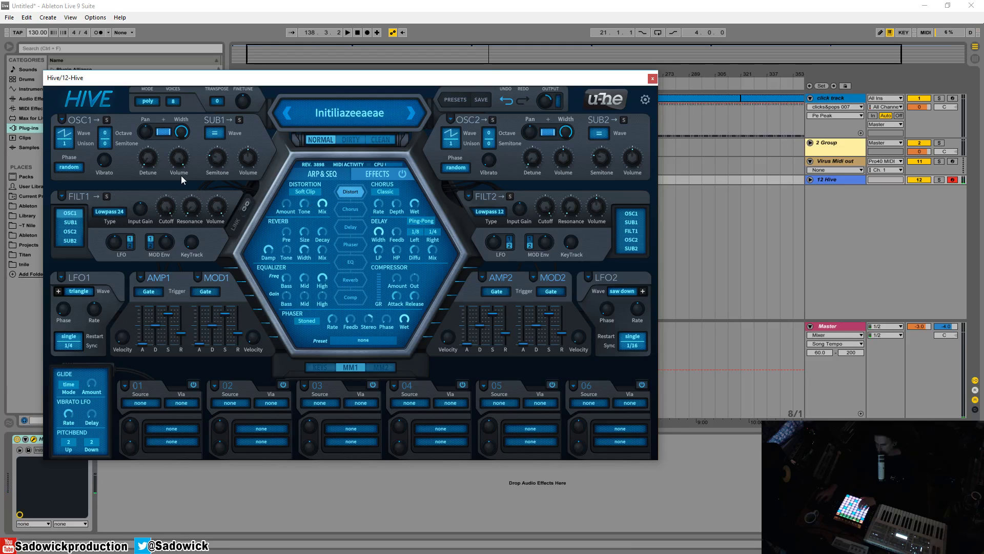
Change Filter 1's type to Bandpass and set its cutoff to 81.00.
click(109, 211)
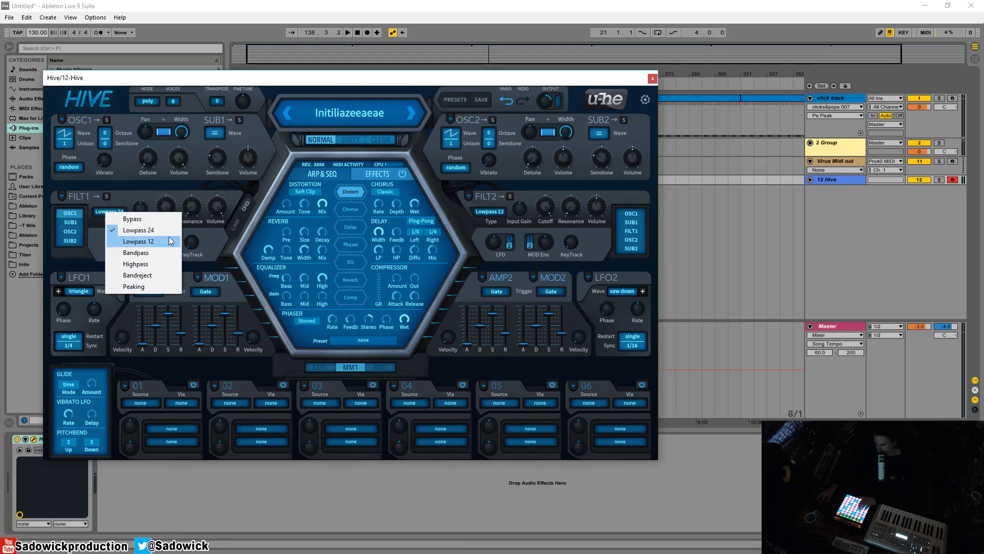
click(162, 252)
drag(165, 207, 172, 178)
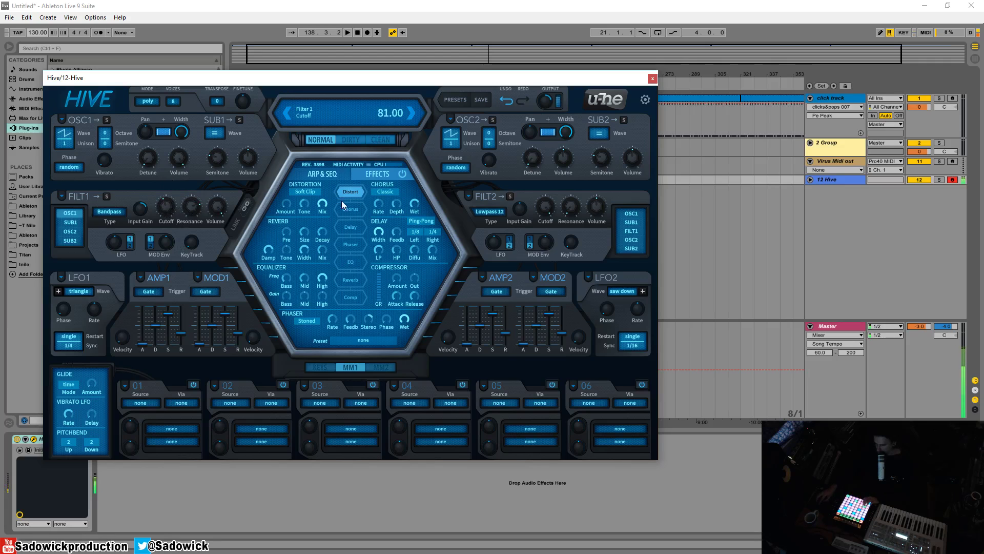
Keep the distortion type at Soft Clip, raise its amount and set Filter 1's cutoff to 75.50.
click(309, 191)
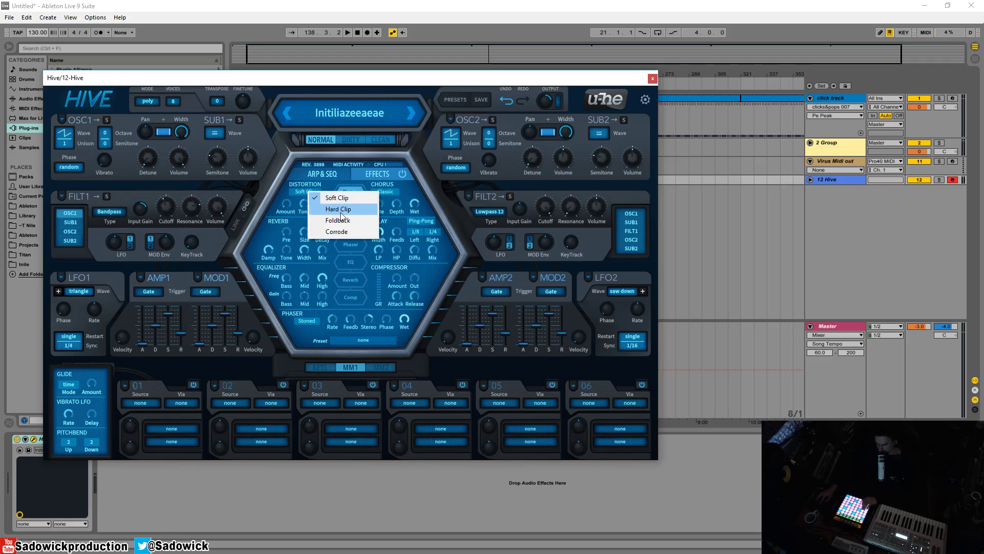
click(340, 198)
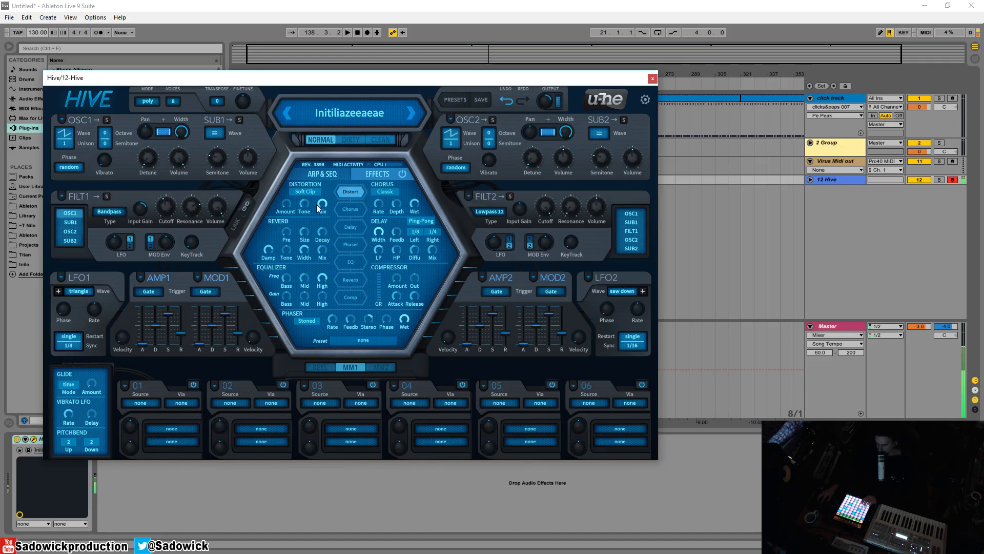
drag(286, 204, 291, 132)
mouse_move(165, 208)
mouse_down()
mouse_move(176, 169)
mouse_move(173, 187)
mouse_move(167, 165)
mouse_move(161, 253)
mouse_move(158, 192)
mouse_up()
drag(163, 201, 150, 203)
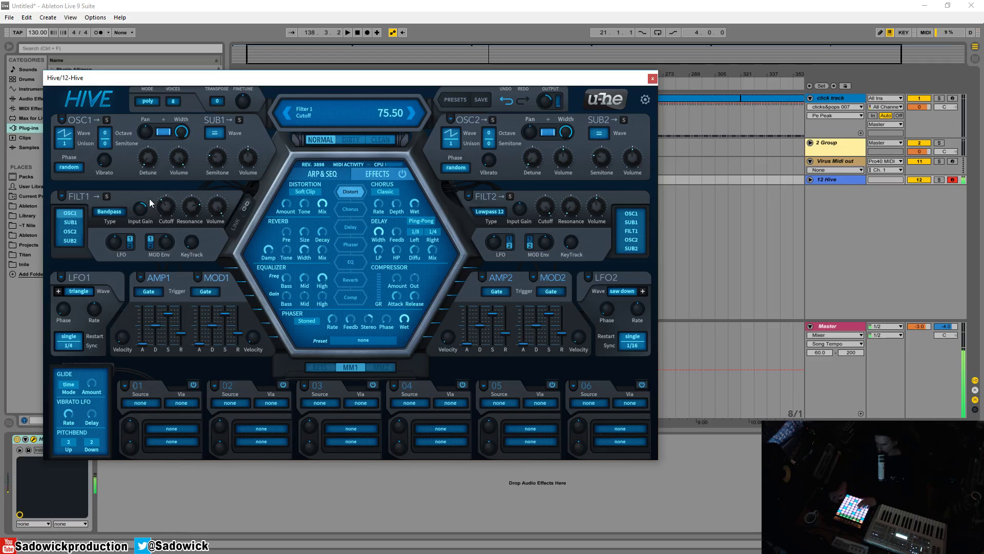
Set the synth's voice mode to mono.
click(149, 100)
click(149, 102)
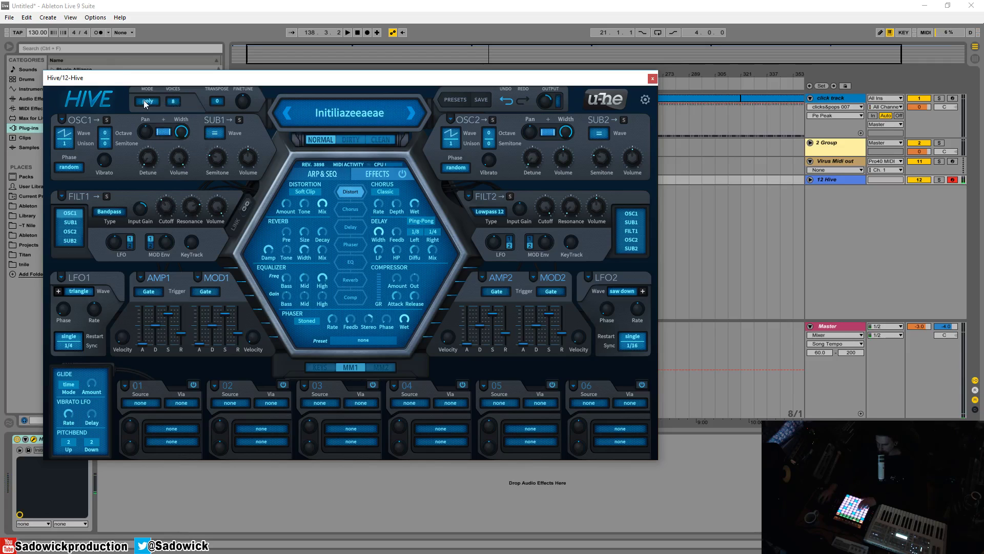
click(147, 101)
click(160, 118)
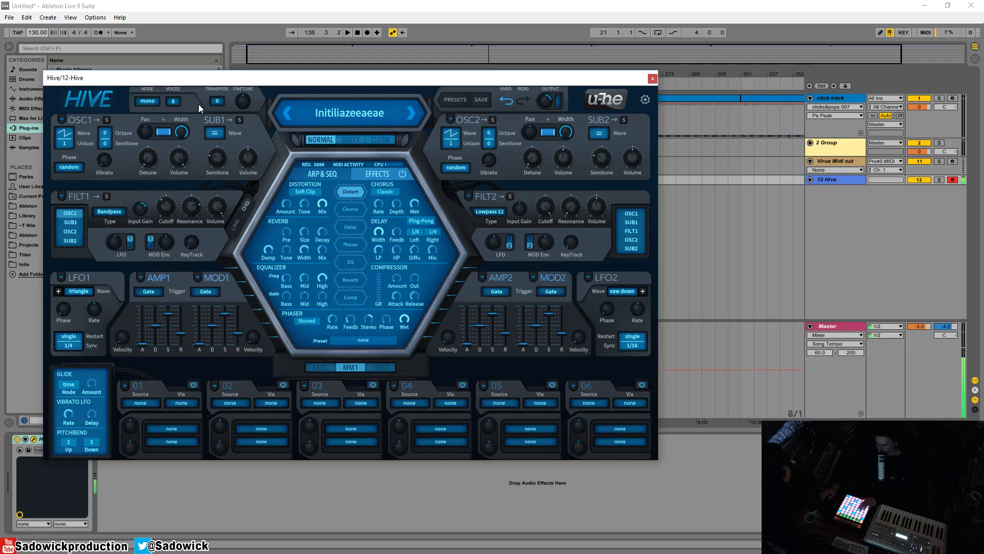
Change the distortion type to Hard Clip and set its amount to 24.20.
click(300, 192)
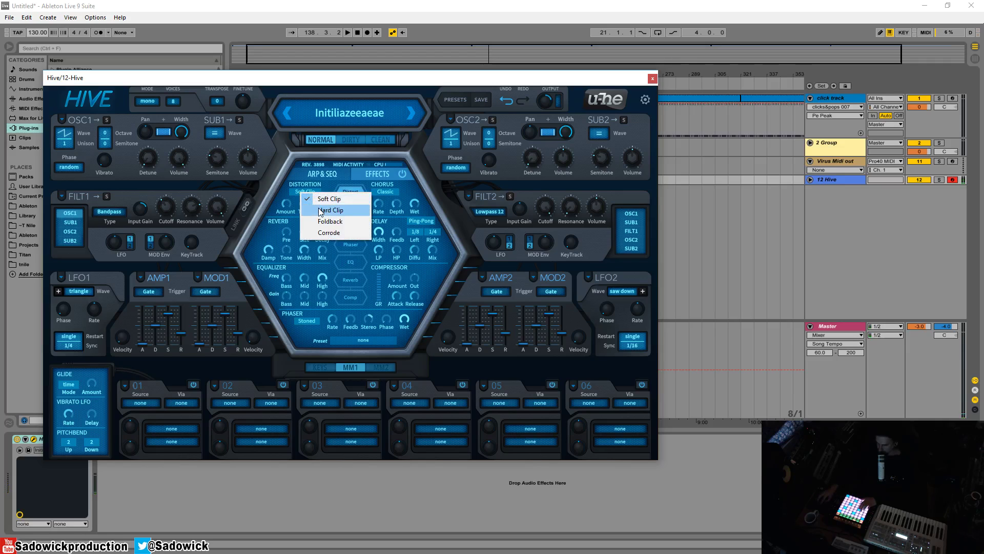
click(321, 211)
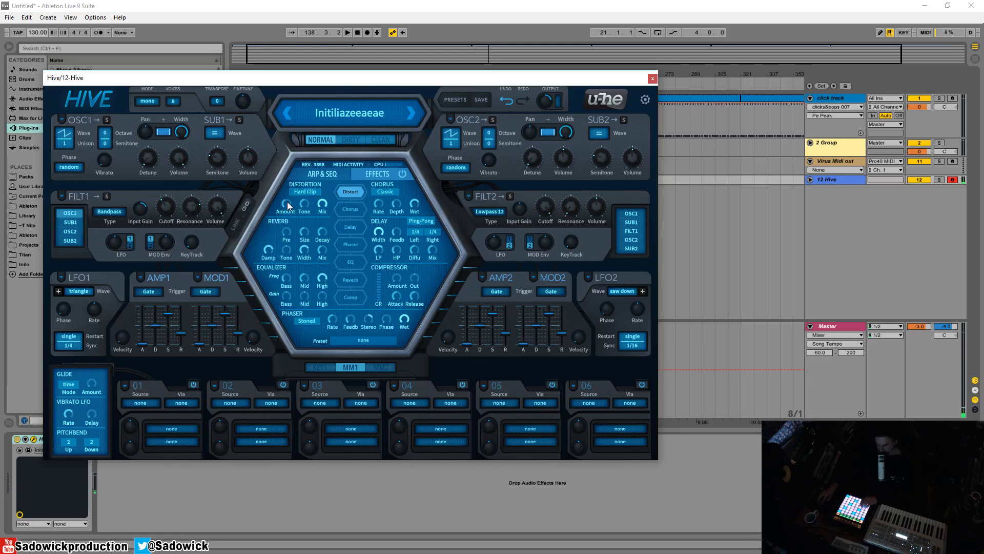
mouse_move(285, 202)
mouse_down()
mouse_move(288, 139)
mouse_move(291, 219)
mouse_move(300, 139)
mouse_move(291, 202)
mouse_move(289, 142)
mouse_move(290, 206)
mouse_up()
Change the distortion type to Foldback and vary its amount.
click(305, 192)
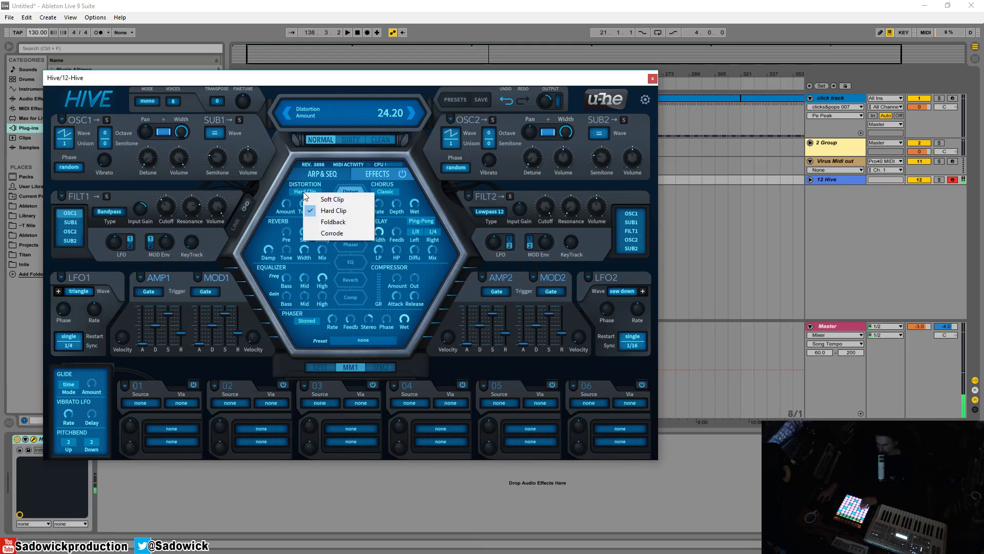
click(331, 223)
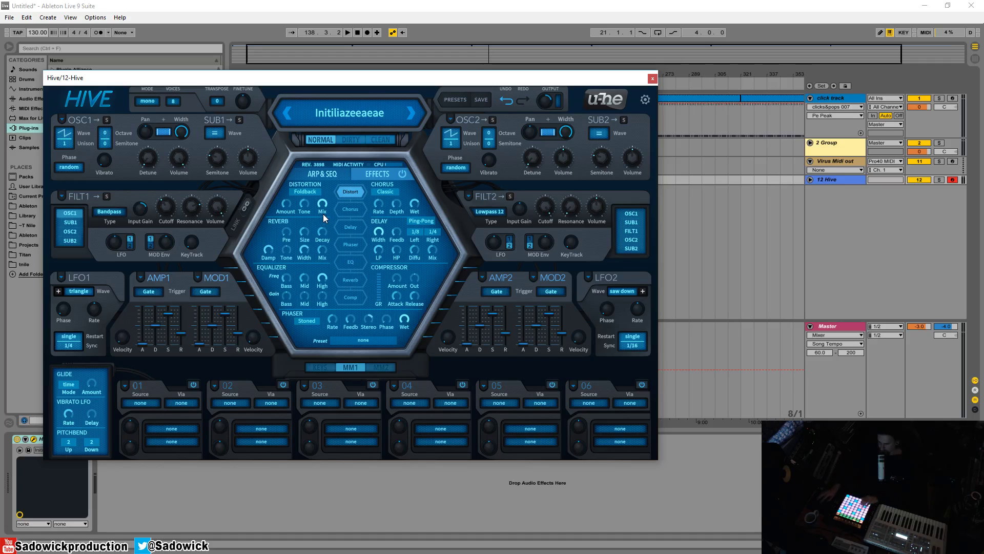
mouse_move(288, 205)
mouse_down()
mouse_move(287, 220)
mouse_move(292, 182)
mouse_move(290, 197)
mouse_up()
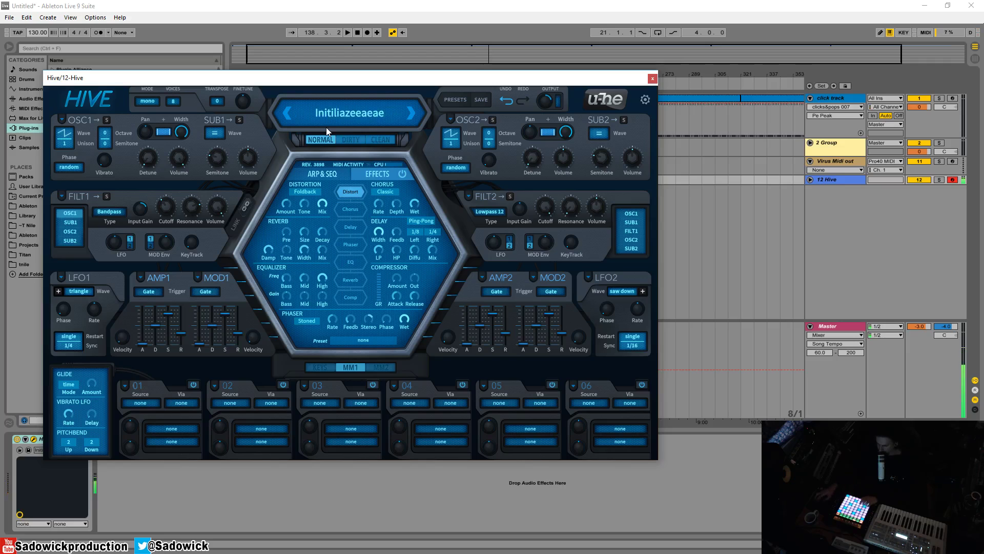
Change the distortion type to Corrode and sweep its Rate up and back down.
click(311, 192)
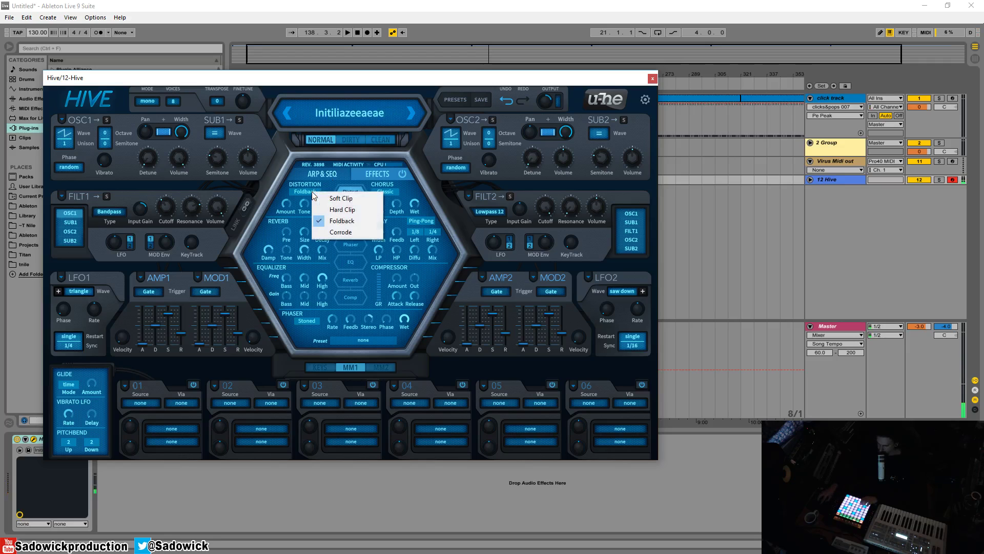
click(345, 233)
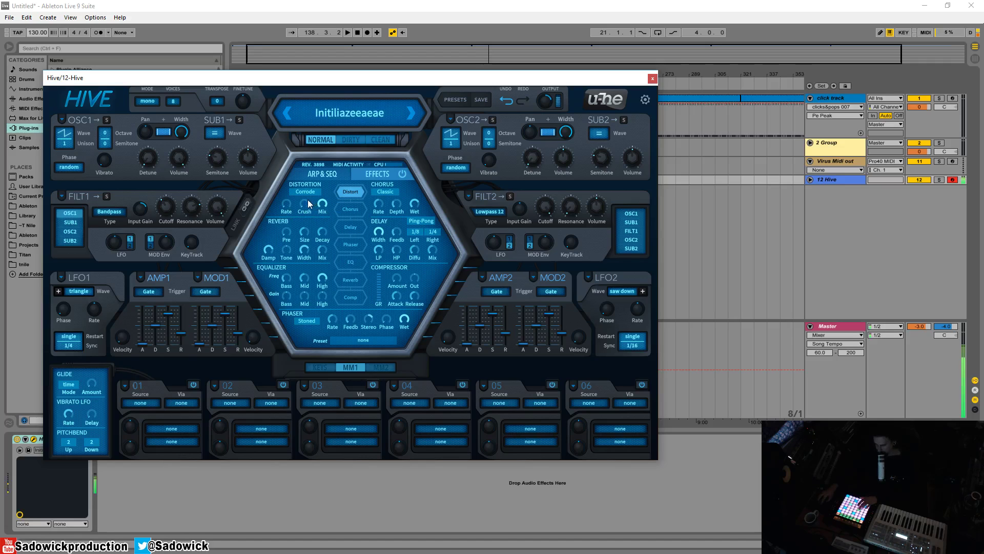
mouse_move(290, 214)
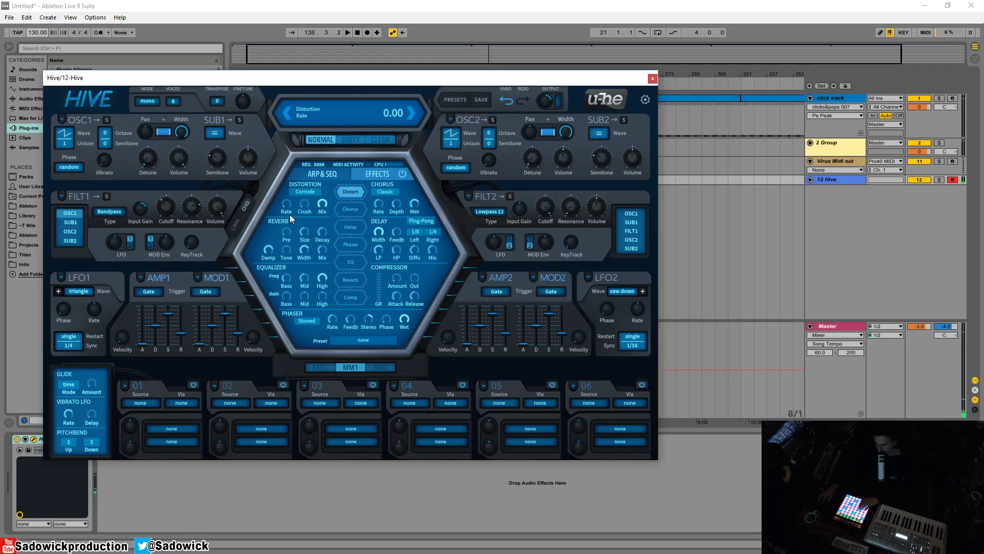
drag(289, 213, 285, 167)
drag(285, 168, 315, 193)
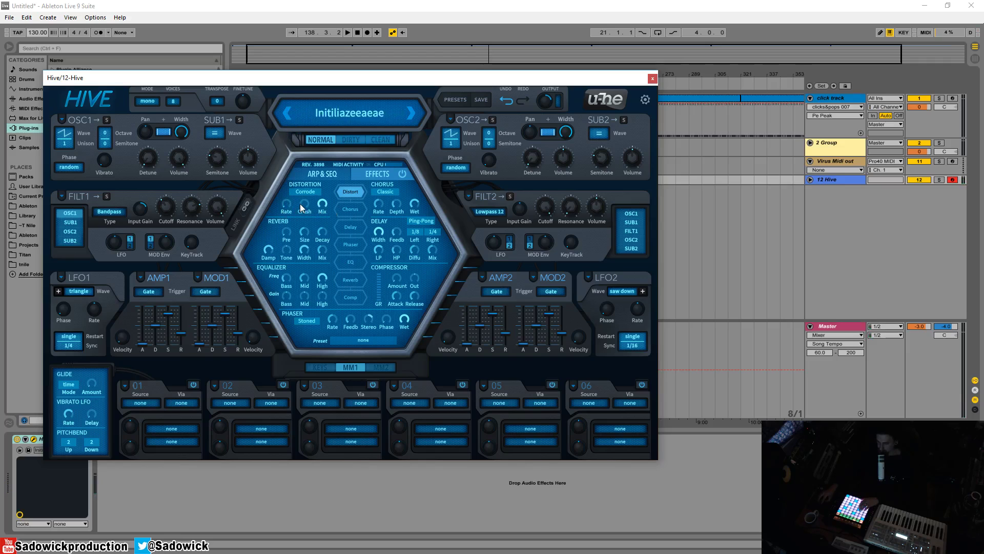
Sweep the Corrode distortion's Crush up, finishing at 0.00.
drag(305, 207, 315, 124)
mouse_move(307, 205)
mouse_down()
mouse_move(307, 220)
mouse_move(310, 188)
mouse_up()
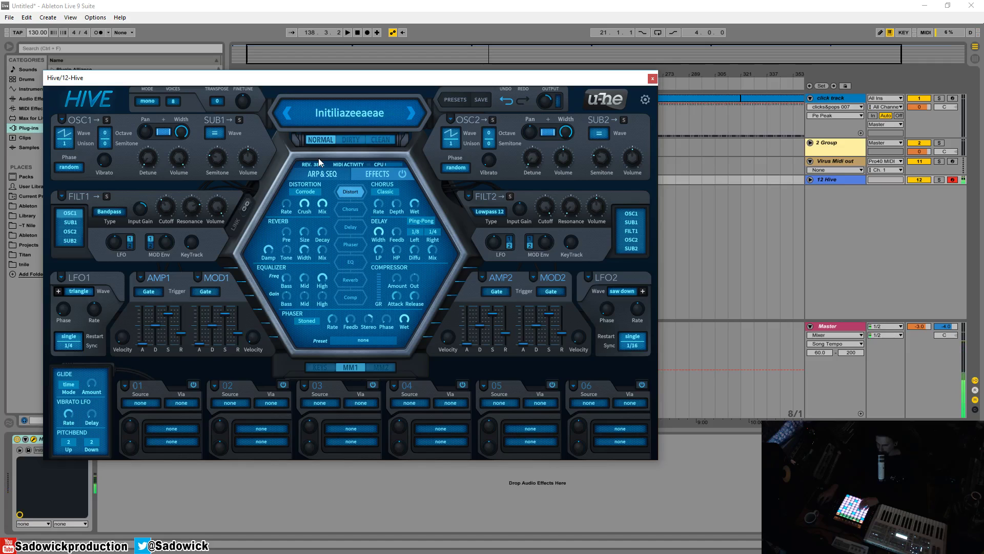
drag(305, 204, 309, 362)
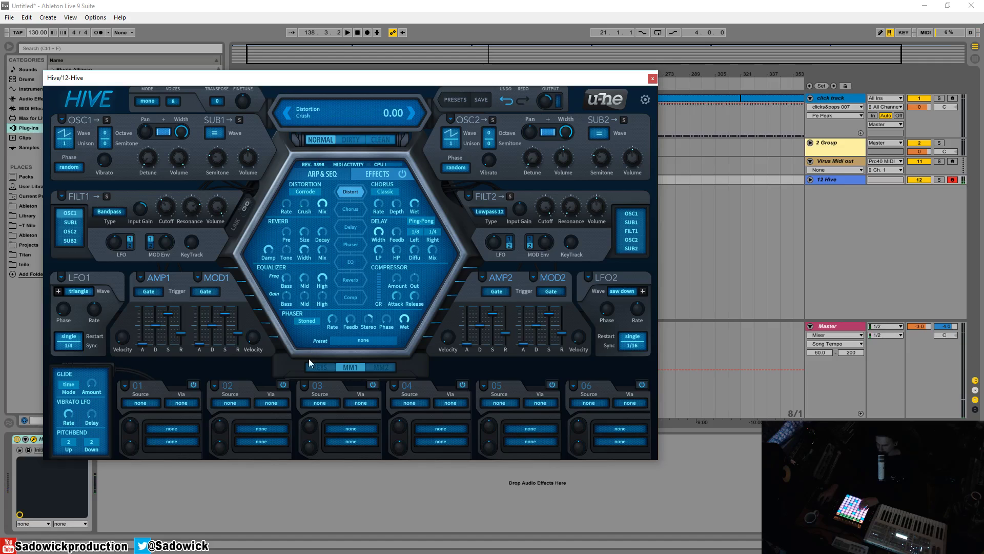
Switch the distortion type to Hard Clip, and reload the Initiliazeeaeae preset.
click(318, 196)
click(337, 207)
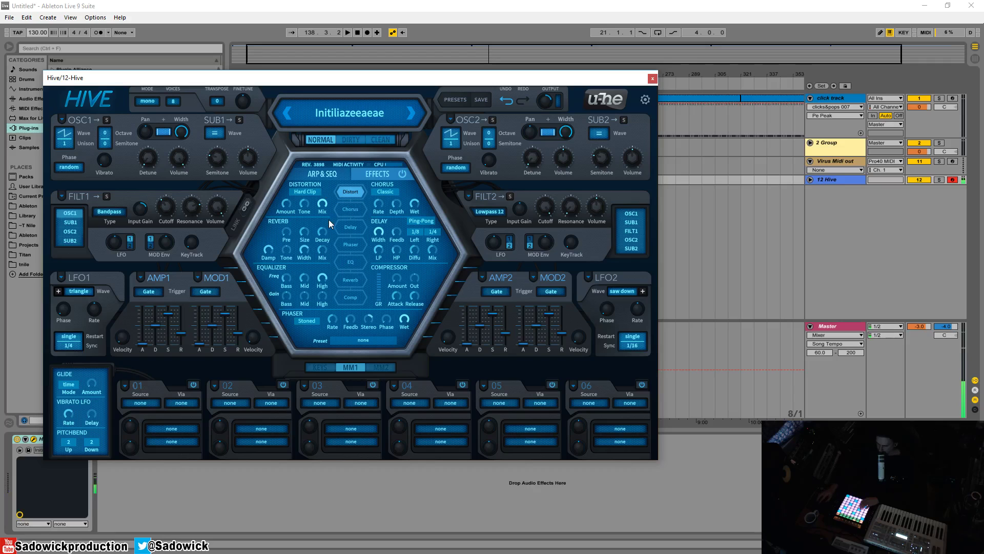
click(351, 112)
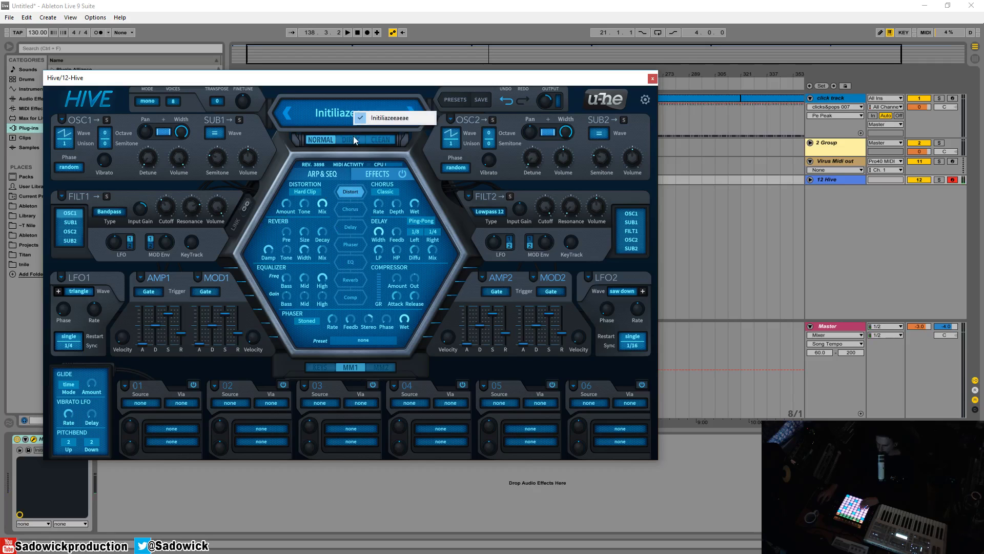
click(372, 118)
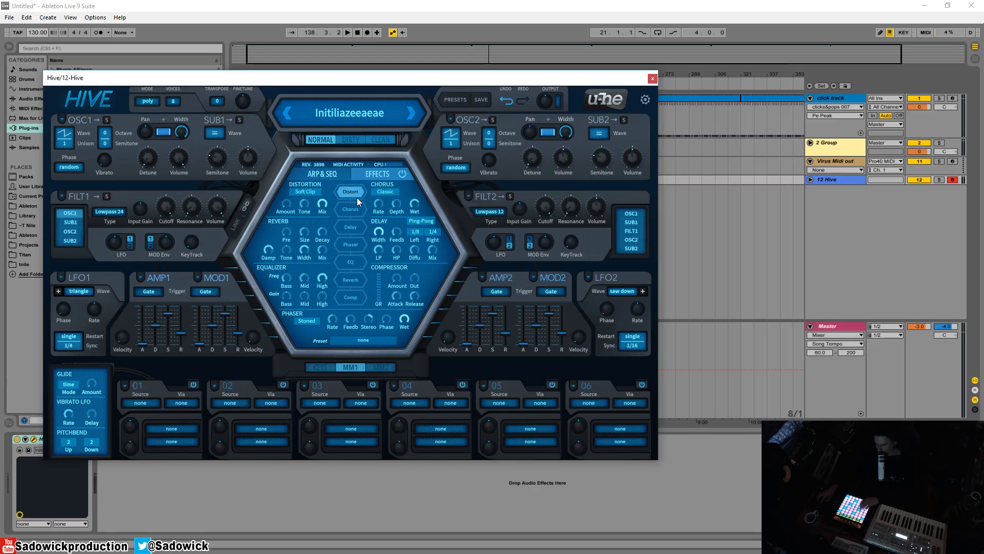
Try the distortion amount together with Filter 1's cutoff, and reload the Initiliazeeaeae preset.
drag(289, 207, 313, 230)
drag(287, 206, 206, 140)
drag(162, 208, 167, 276)
click(347, 113)
click(382, 117)
Set the chorus to Ensemble with more depth, and set the main output to 198.00.
click(390, 192)
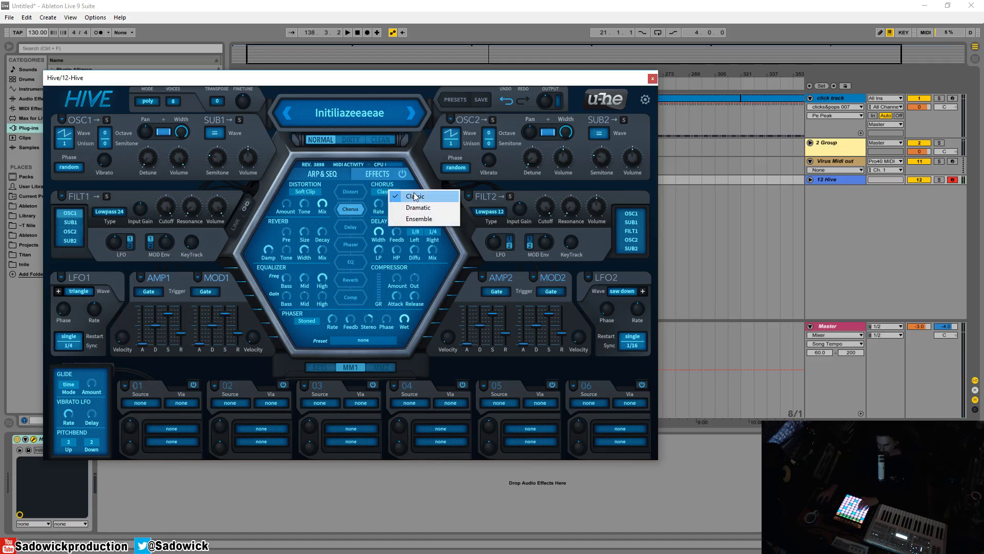
click(435, 220)
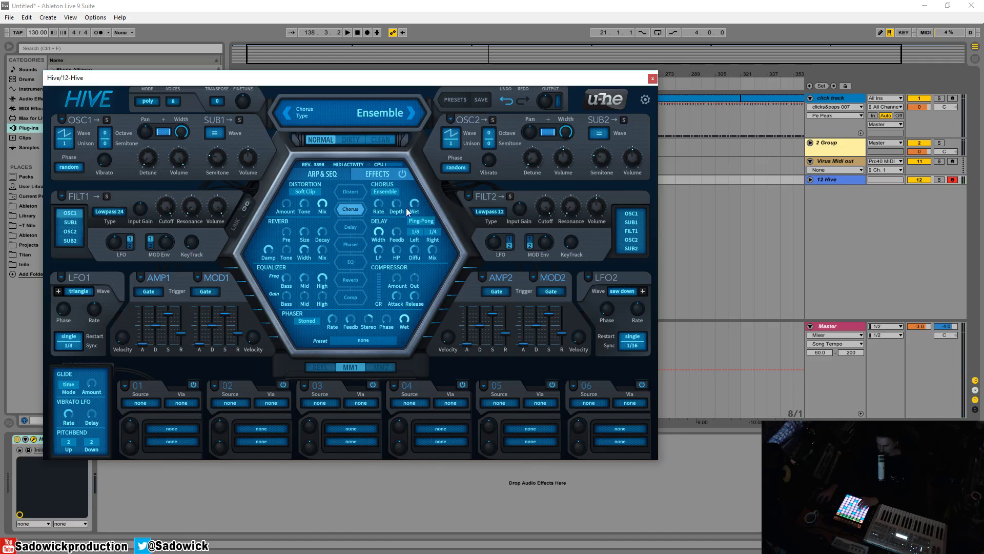
drag(401, 206, 399, 155)
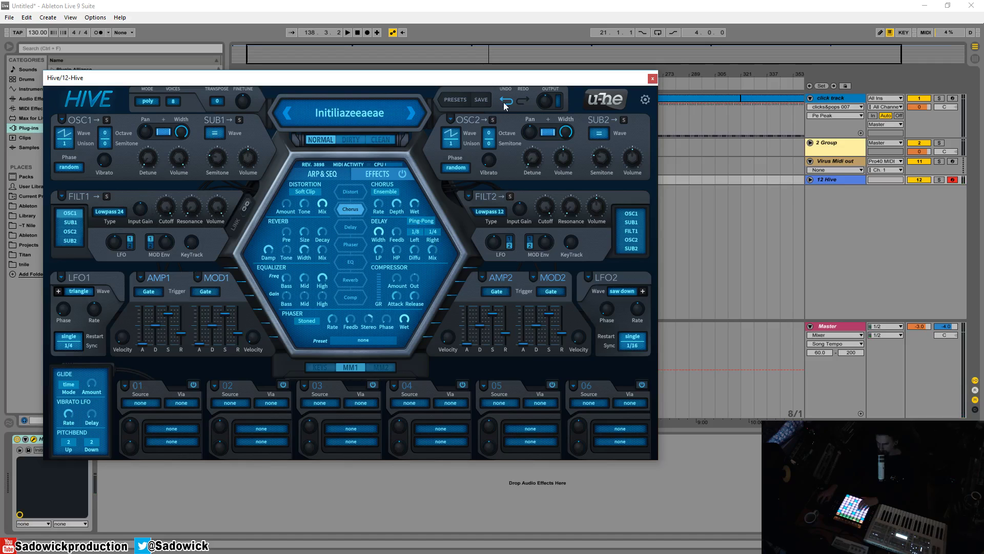
click(547, 100)
drag(552, 58, 549, 78)
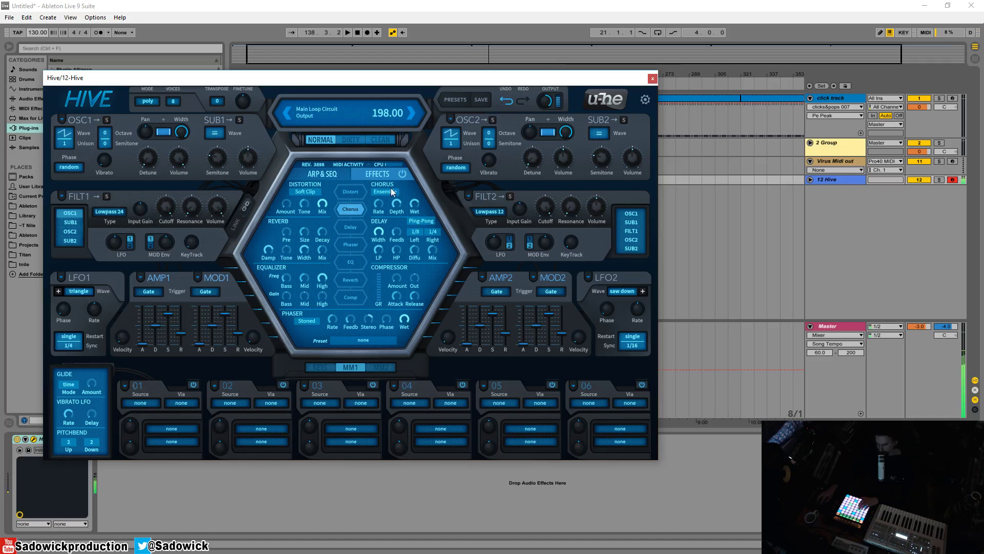
Disable the Chorus effect and enable Delay, adjusting its mix and setting its feedback to 76.50.
click(352, 211)
click(352, 224)
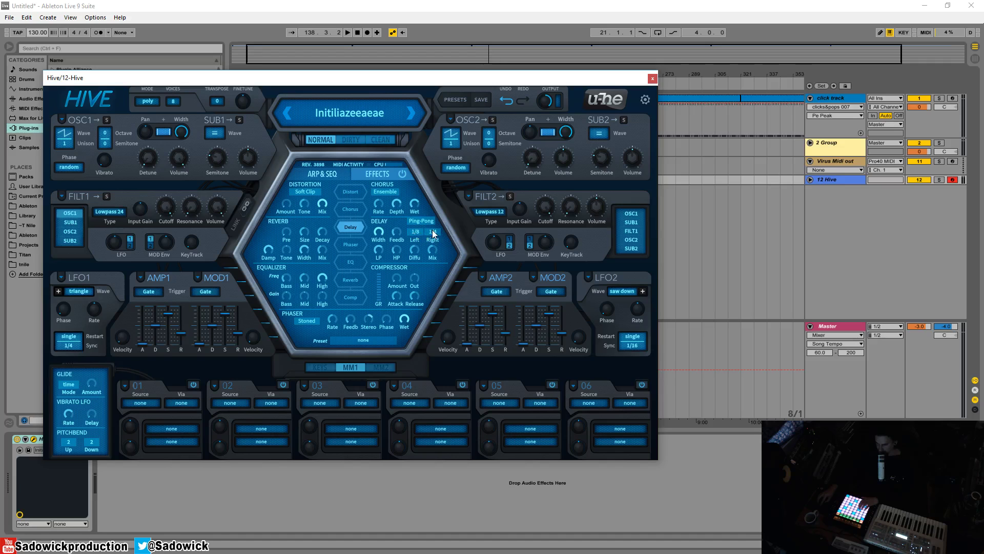
drag(434, 248, 433, 253)
drag(398, 232, 402, 210)
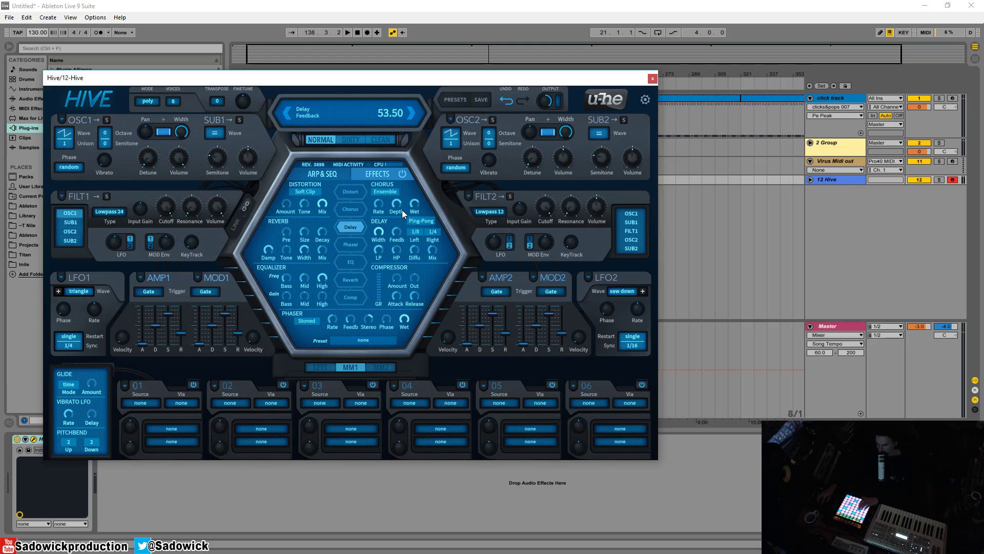
drag(397, 237, 399, 215)
Try the delay's Stereo and Pong-Ping modes, lower its feedback, and set the mode back to Ping-Pong.
click(427, 223)
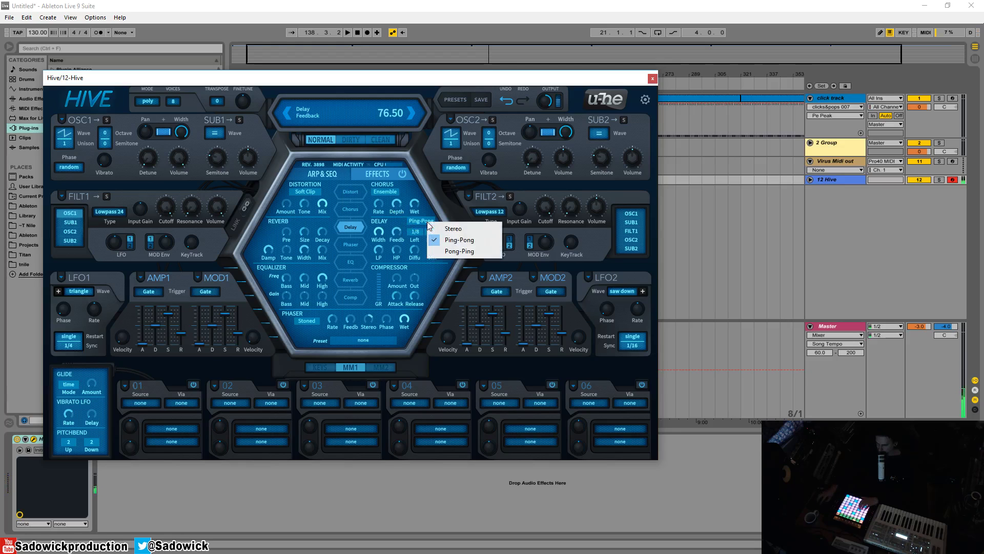
click(456, 229)
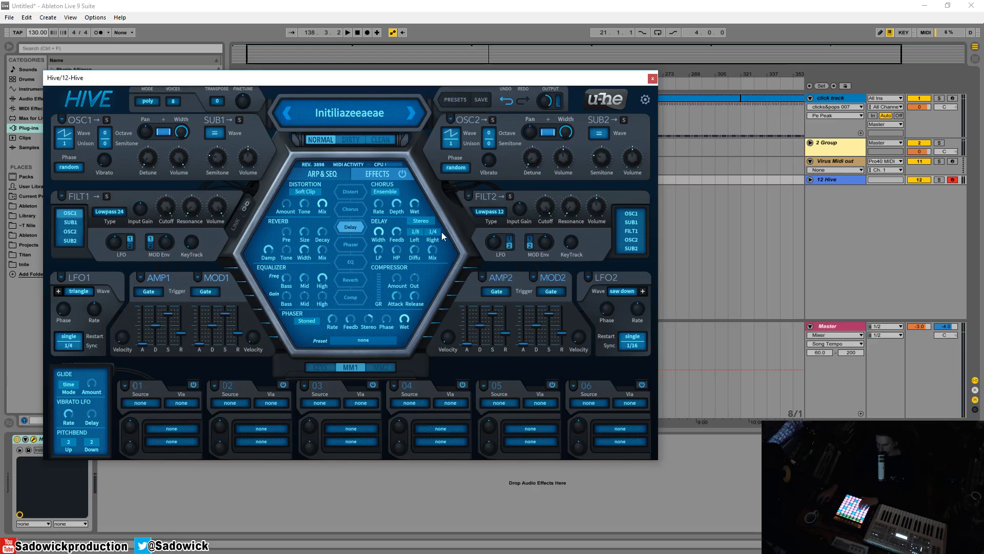
click(421, 221)
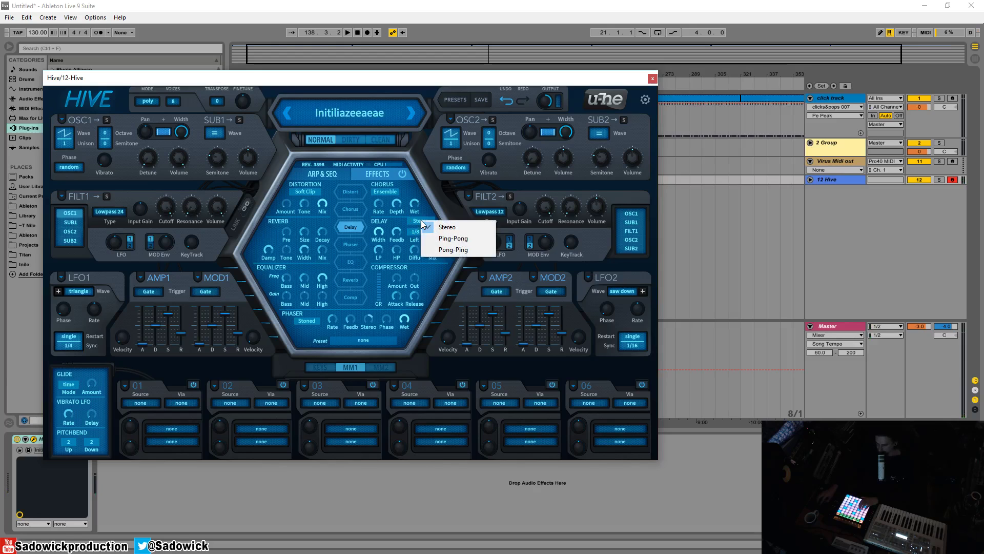
click(453, 250)
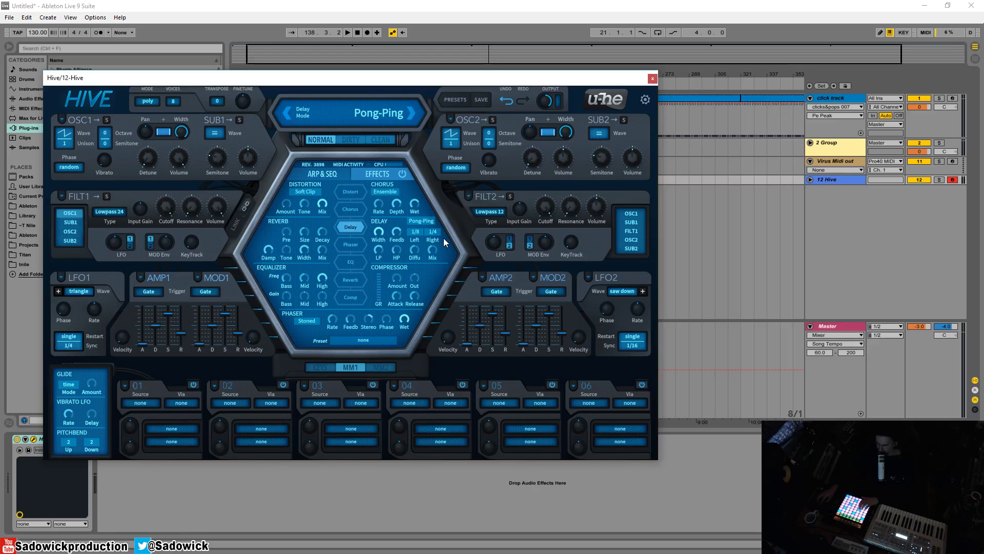
drag(398, 234, 435, 319)
click(420, 223)
click(478, 238)
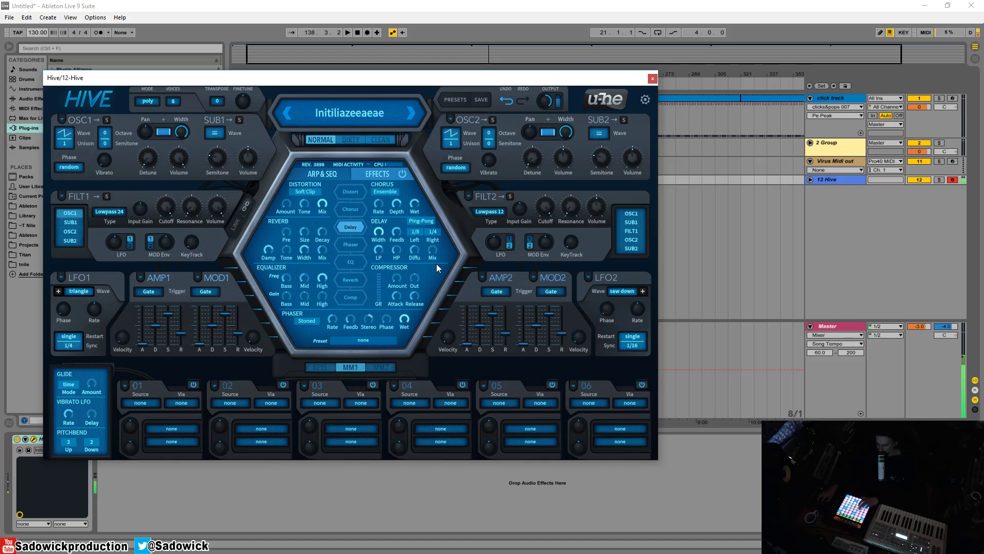
Set the delay's dry/wet mix to 43.50, lowpass to 100.00, highpass to 17.50 and width to 0.00.
drag(437, 246, 438, 119)
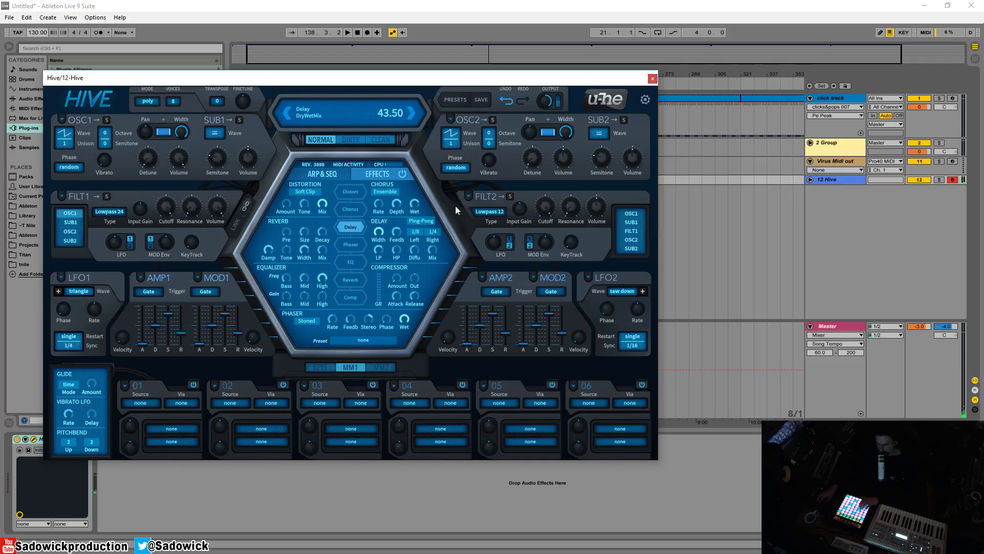
drag(377, 253, 396, 218)
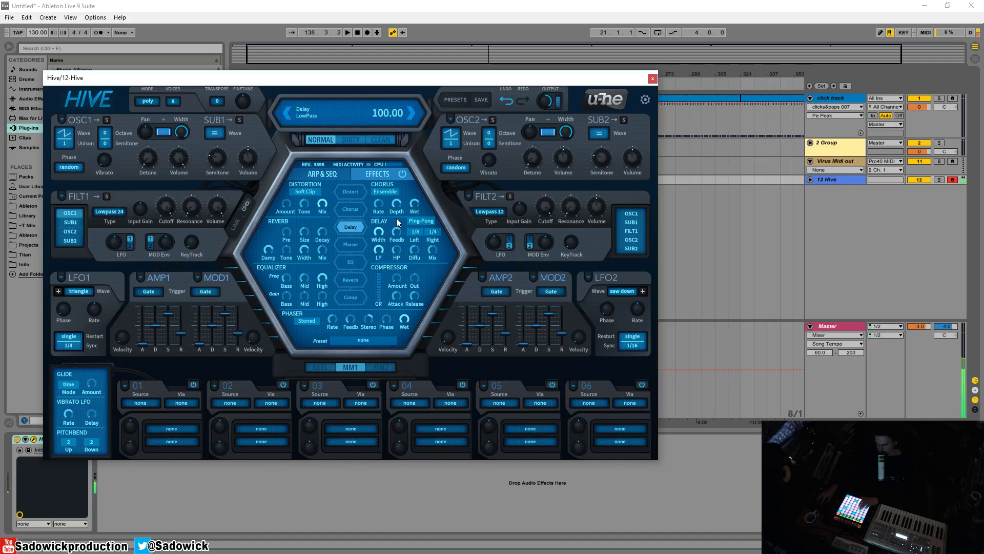
mouse_move(395, 254)
mouse_down()
mouse_move(394, 230)
mouse_move(401, 248)
mouse_up()
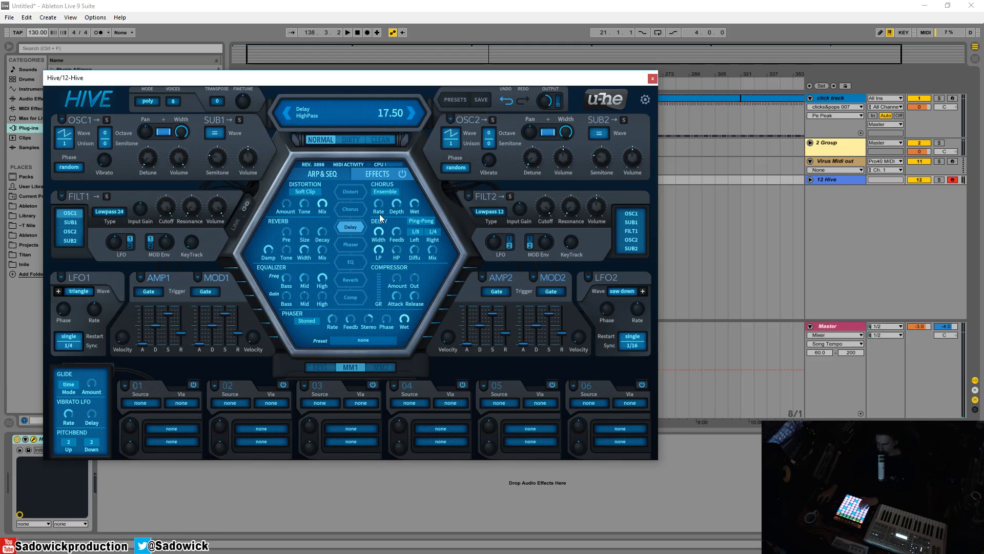
click(378, 231)
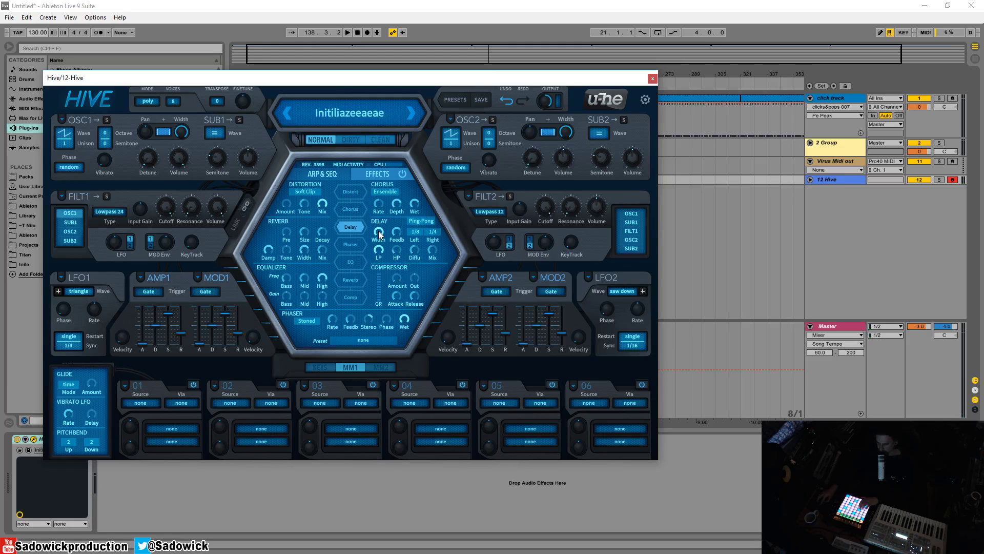
drag(380, 235, 388, 401)
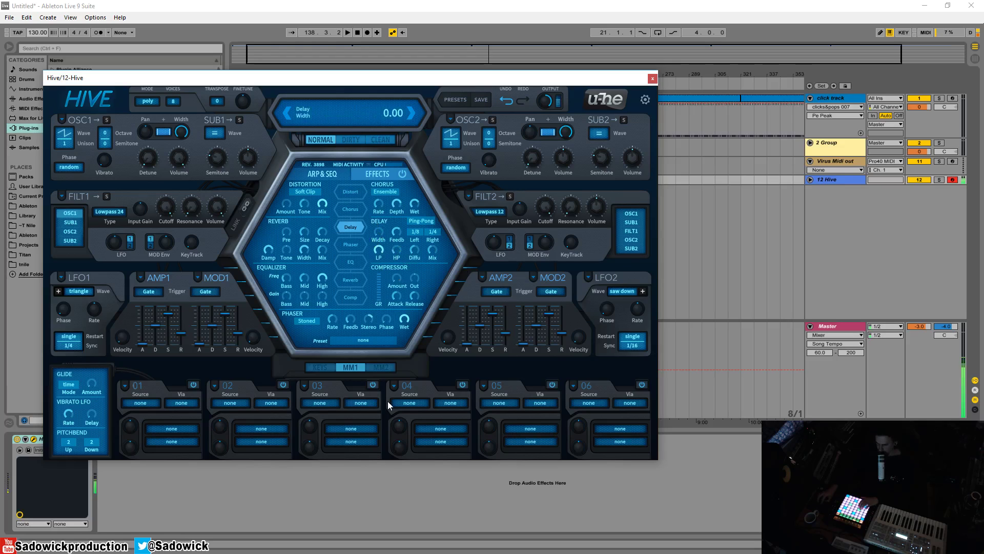
Raise the delay width, and give Oscillator 1 a unison of 8 with adjusted detune.
drag(381, 231, 399, 90)
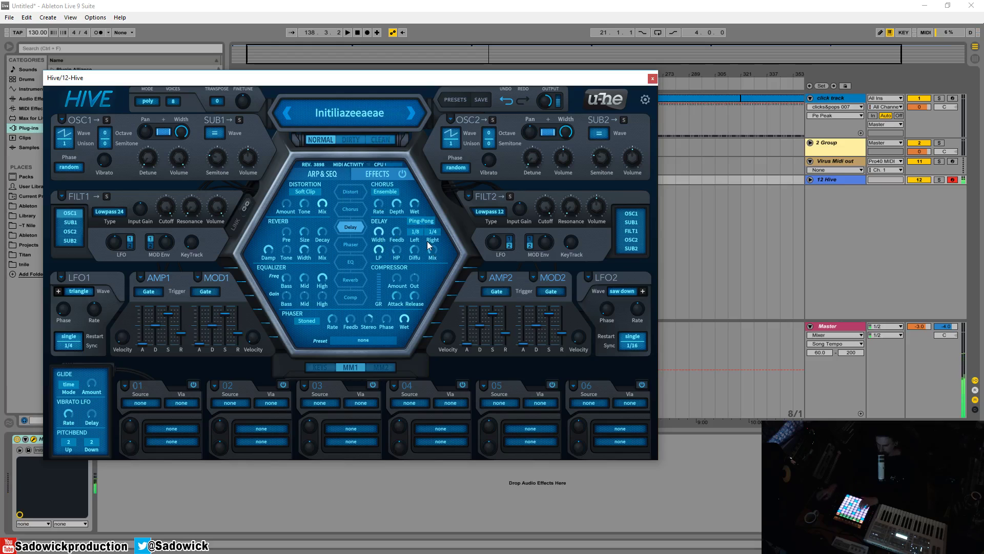
click(64, 143)
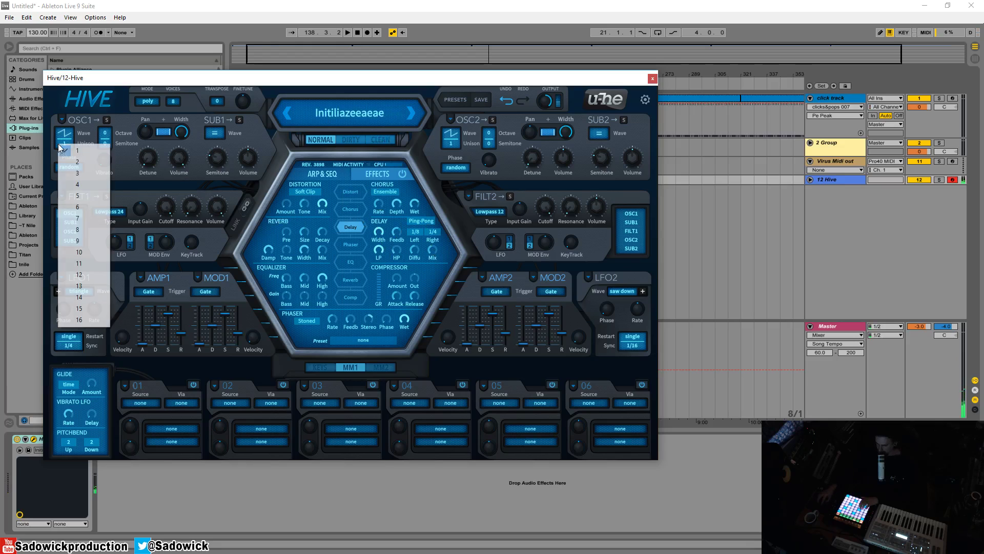
click(94, 221)
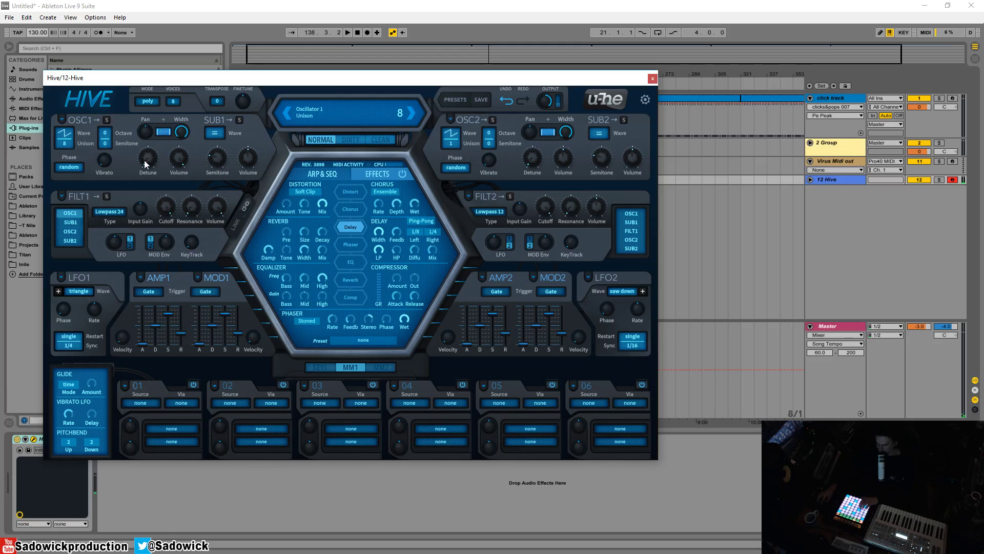
mouse_move(144, 160)
mouse_down()
mouse_move(170, 106)
mouse_move(150, 177)
mouse_move(149, 167)
mouse_up()
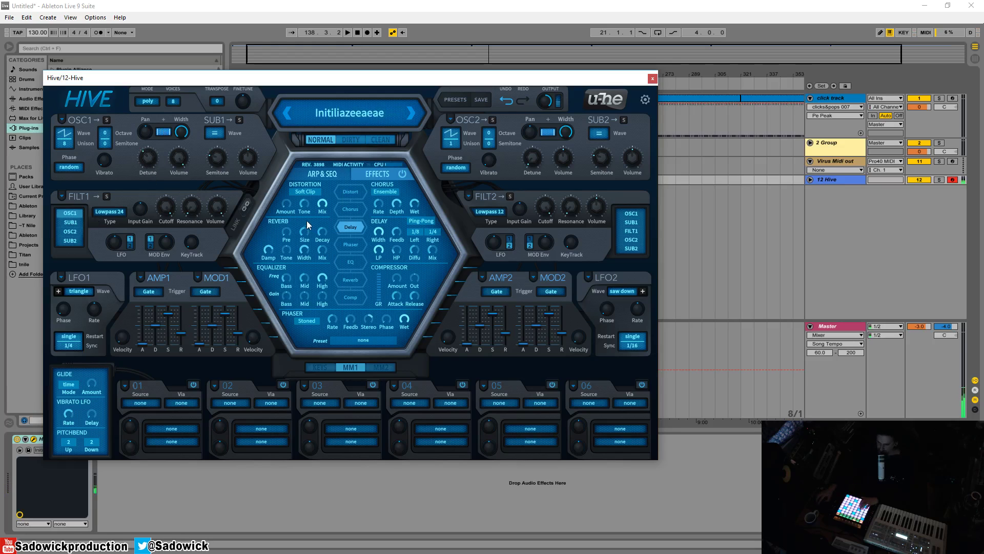
Enable Chorus with a lower wet level, and compare the Dirty and Clean synth modes, ending on Dirty.
click(351, 210)
drag(419, 209, 411, 225)
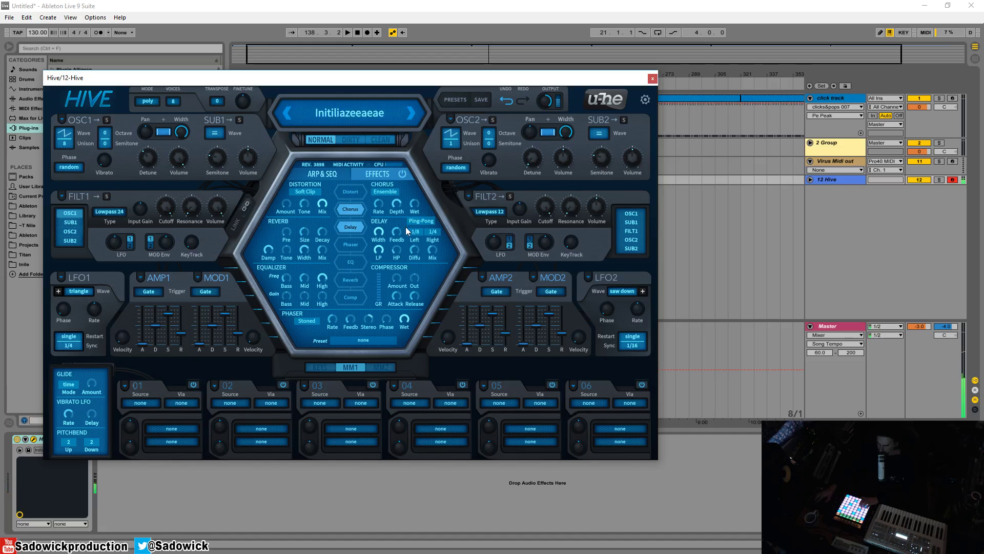
click(359, 139)
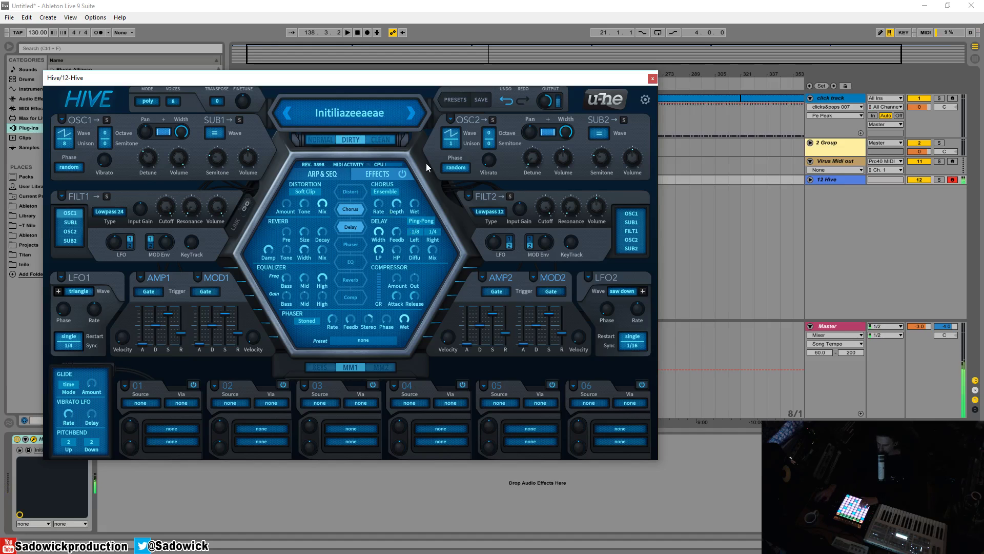
click(389, 140)
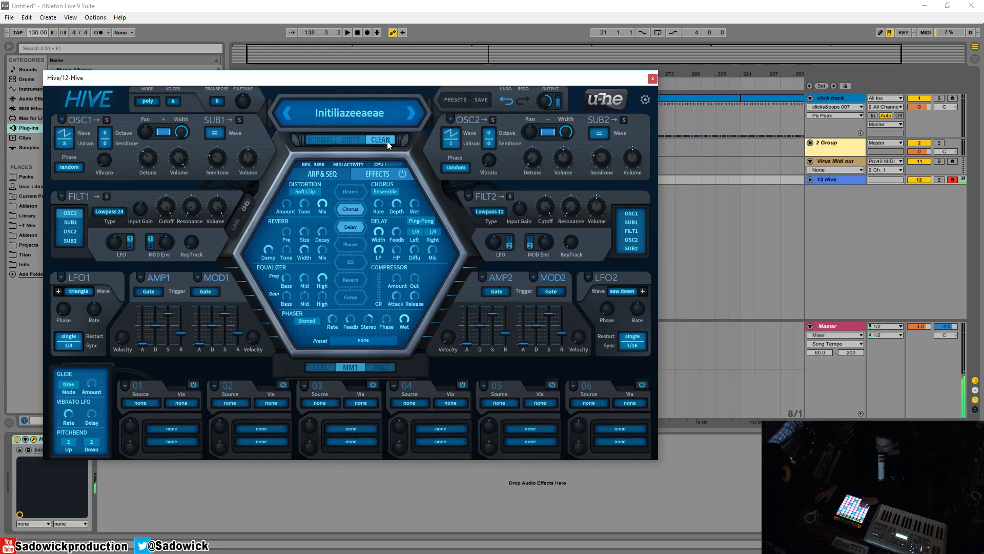
click(352, 137)
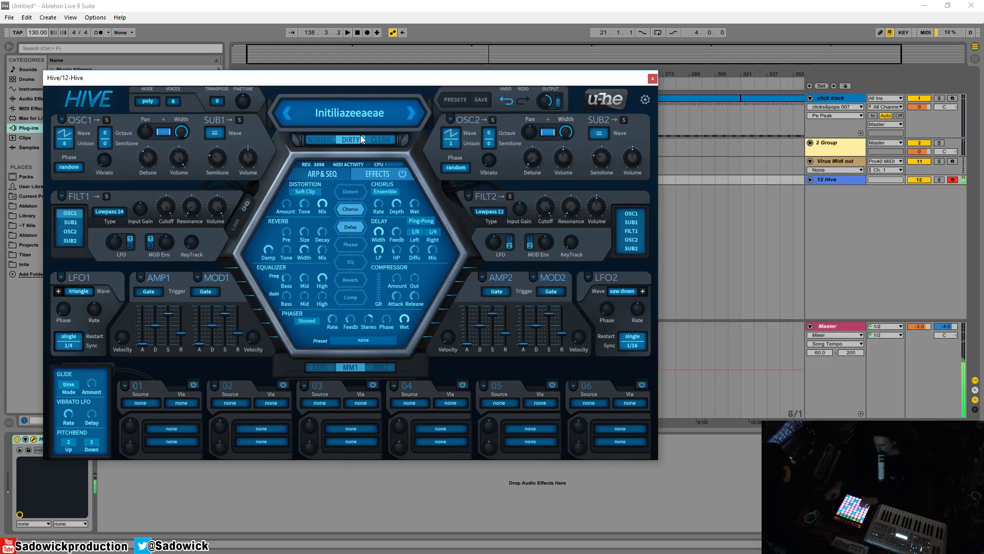
Enable the Phaser with its rate at 36.50, and adjust its feedback, stereo and phase amounts.
click(351, 245)
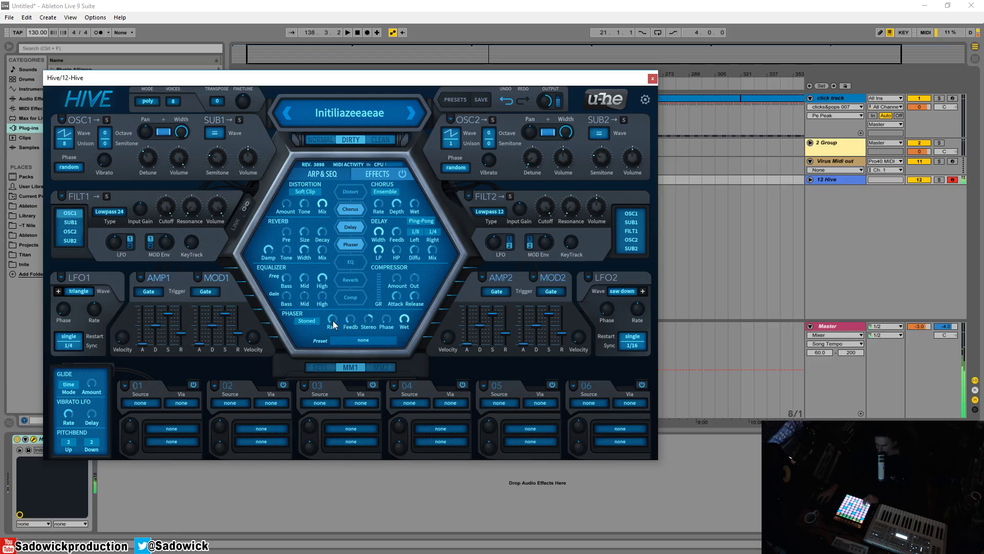
drag(334, 324, 344, 288)
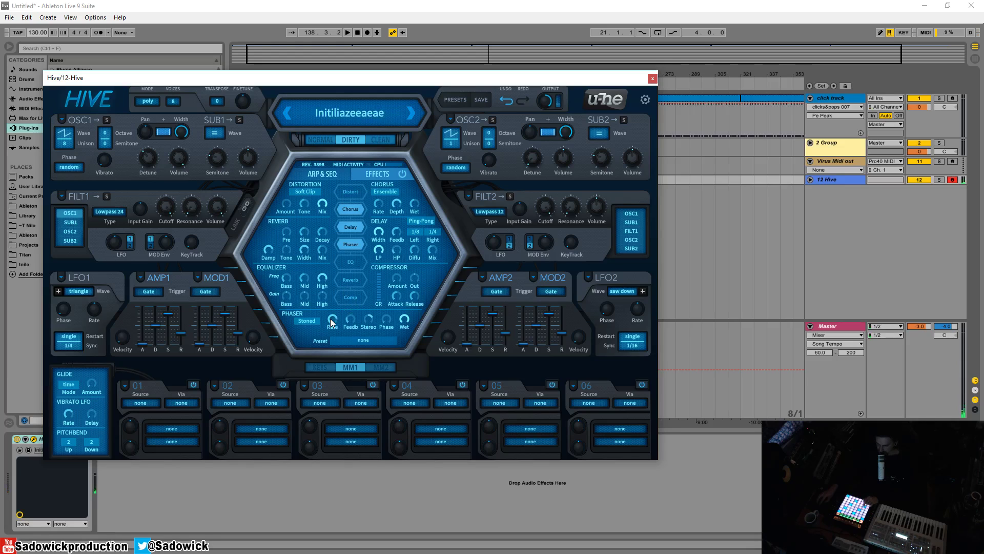
drag(332, 322, 333, 331)
drag(350, 321, 361, 289)
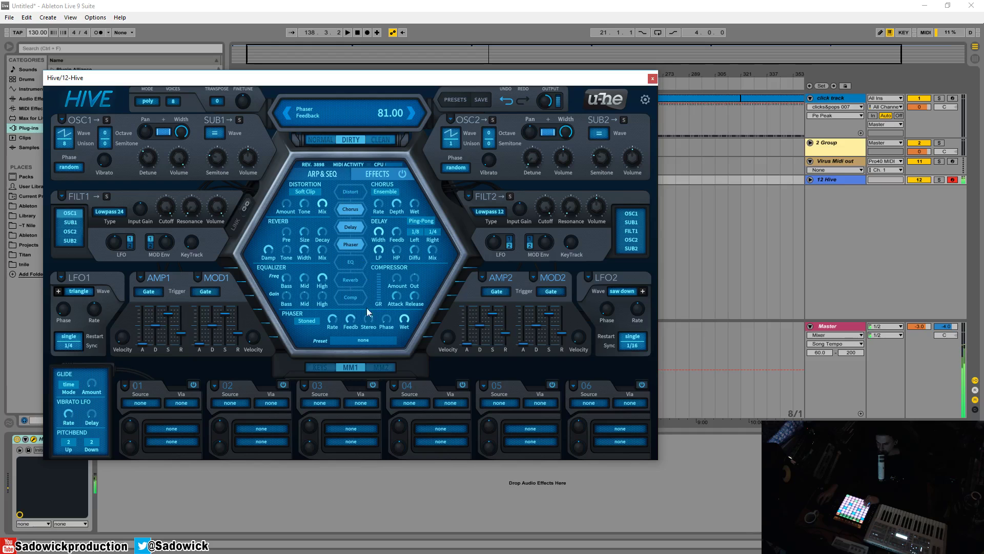
drag(369, 319, 386, 345)
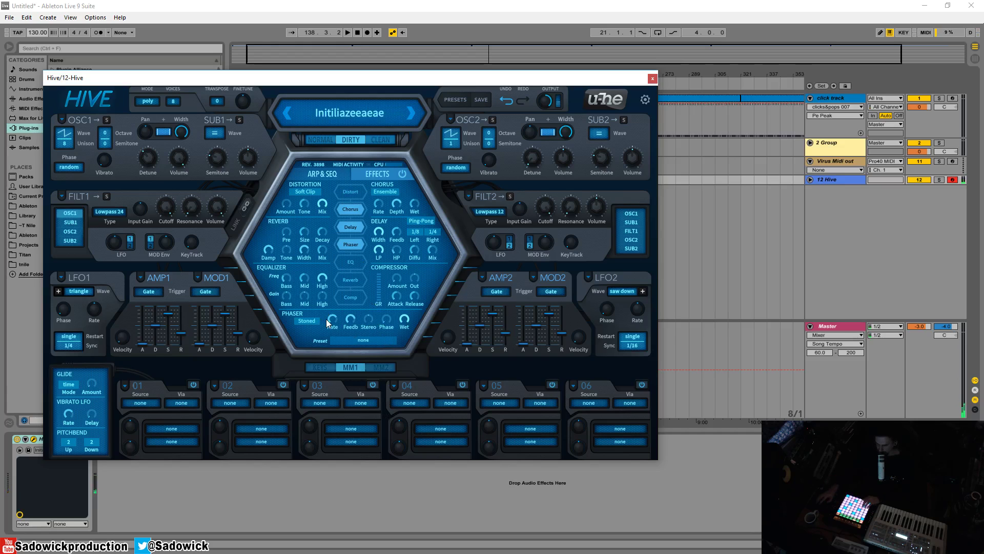
drag(384, 321, 410, 305)
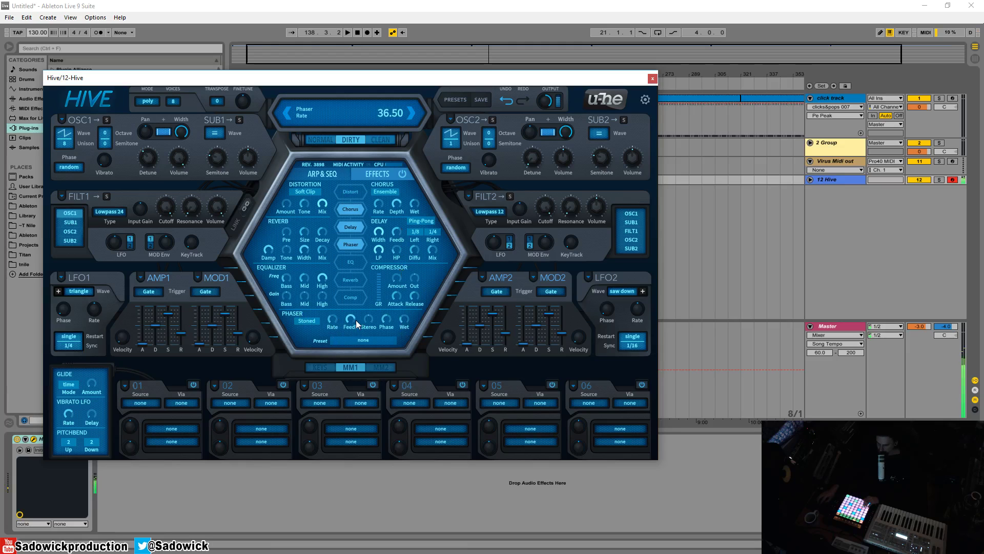
drag(356, 320, 350, 358)
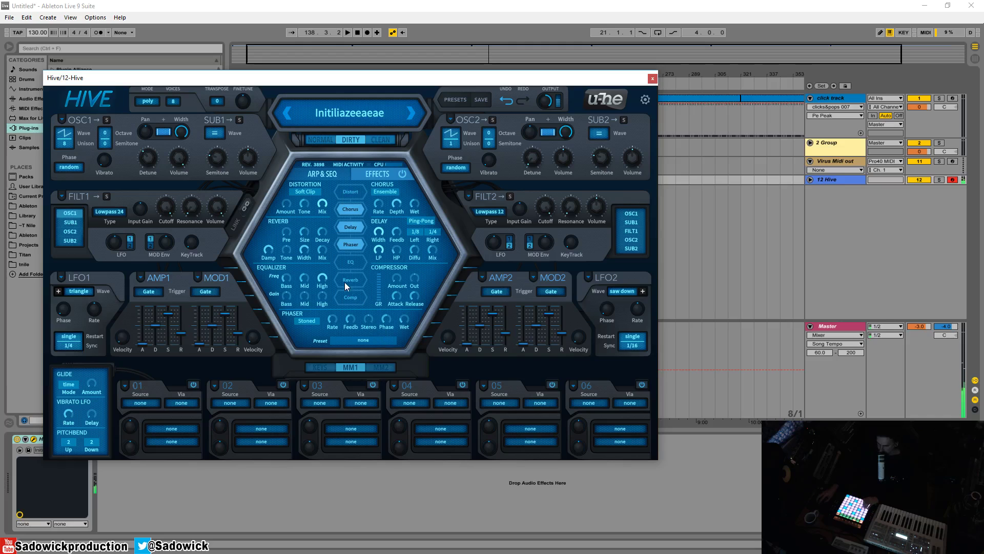
Enable the EQ effect and adjust the equalizer's bass frequency.
click(352, 262)
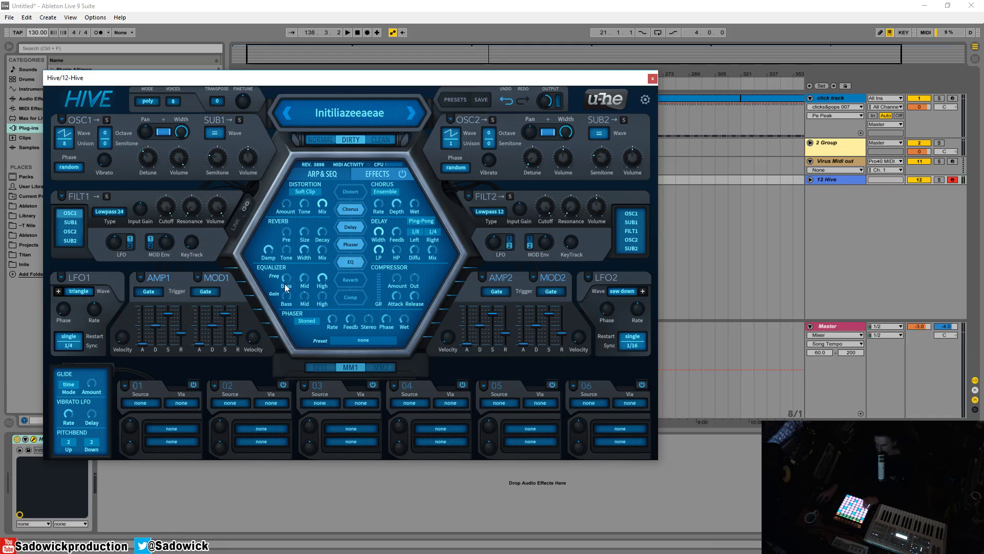
drag(287, 279, 312, 265)
drag(279, 278, 322, 304)
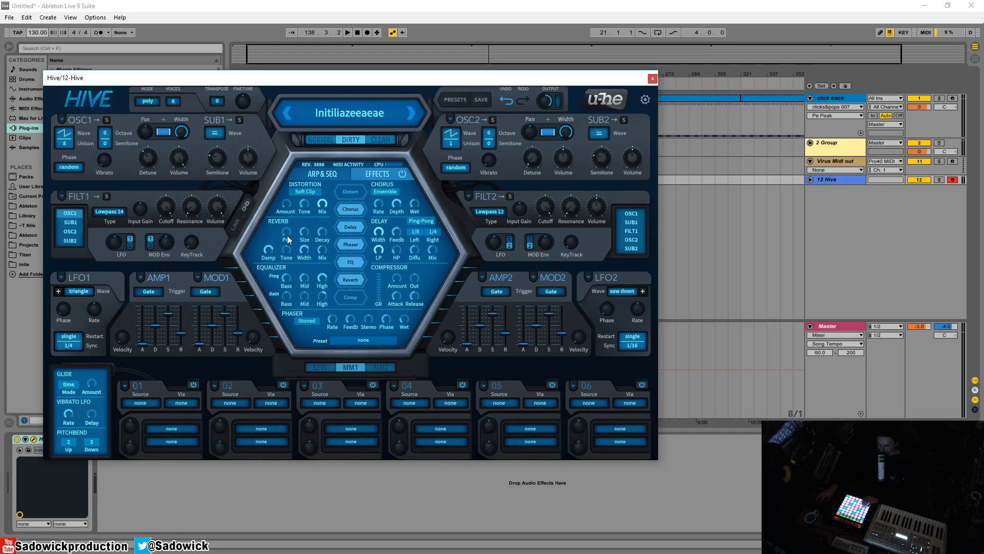
Try several dry/wet mixes on the enabled Reverb, and set the mix to 50.00.
click(324, 253)
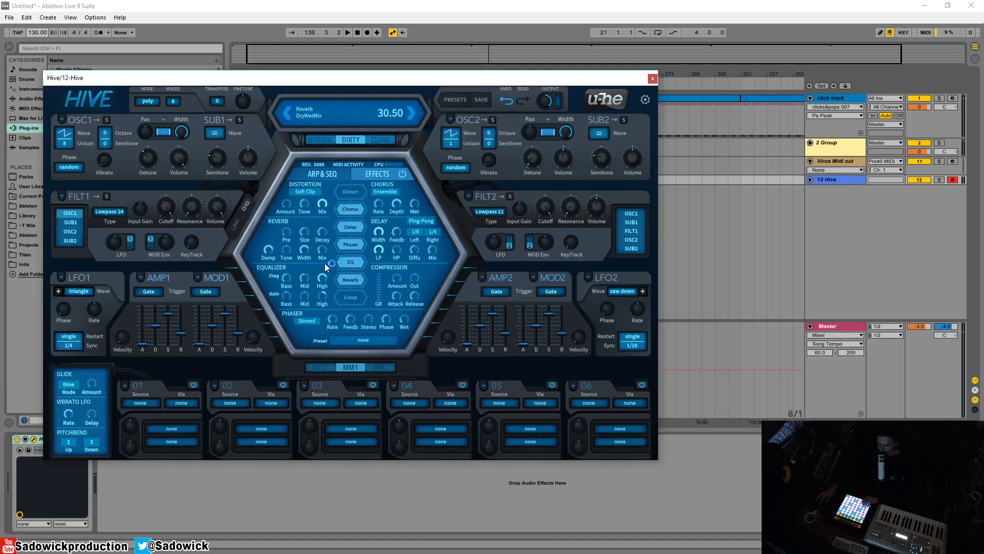
drag(324, 254, 341, 174)
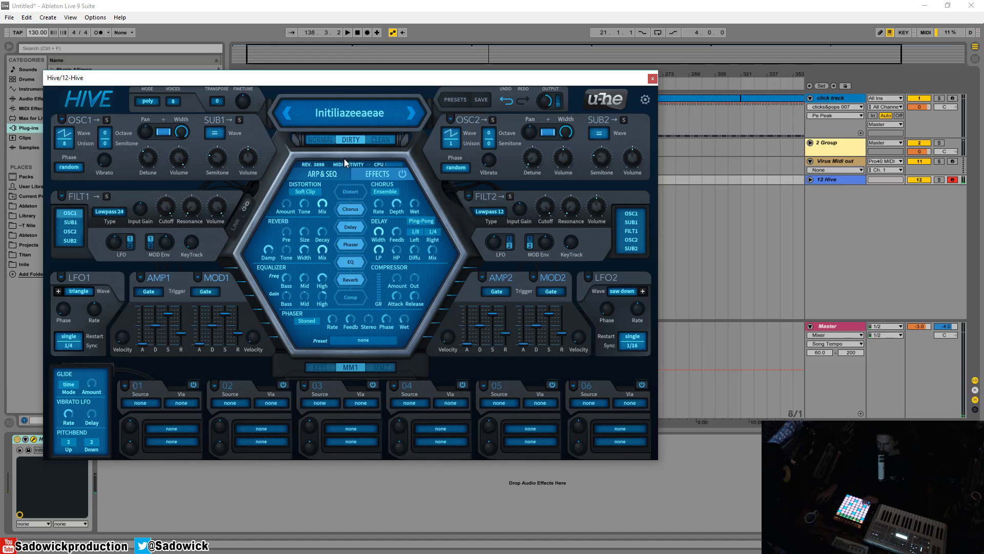
double_click(322, 249)
drag(322, 252, 345, 195)
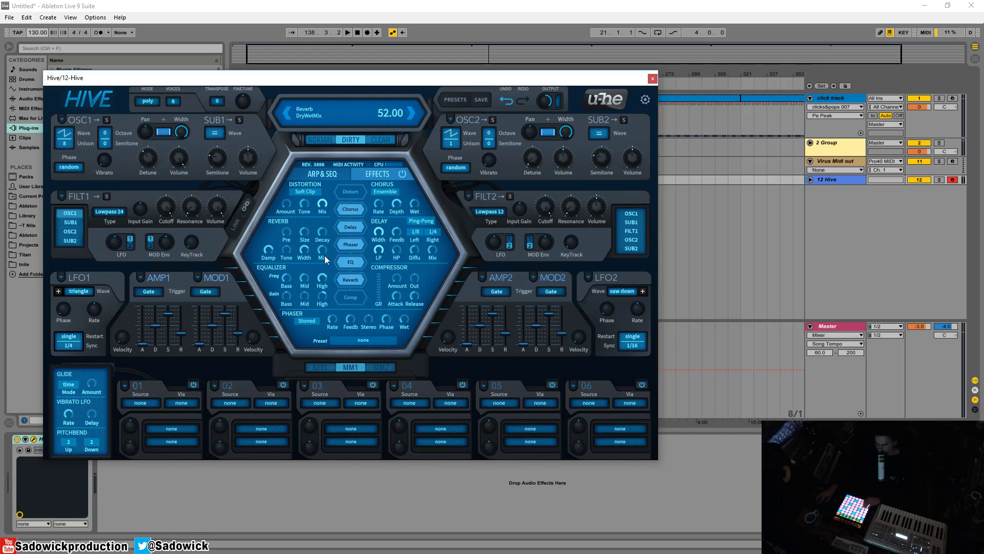
drag(321, 252, 324, 255)
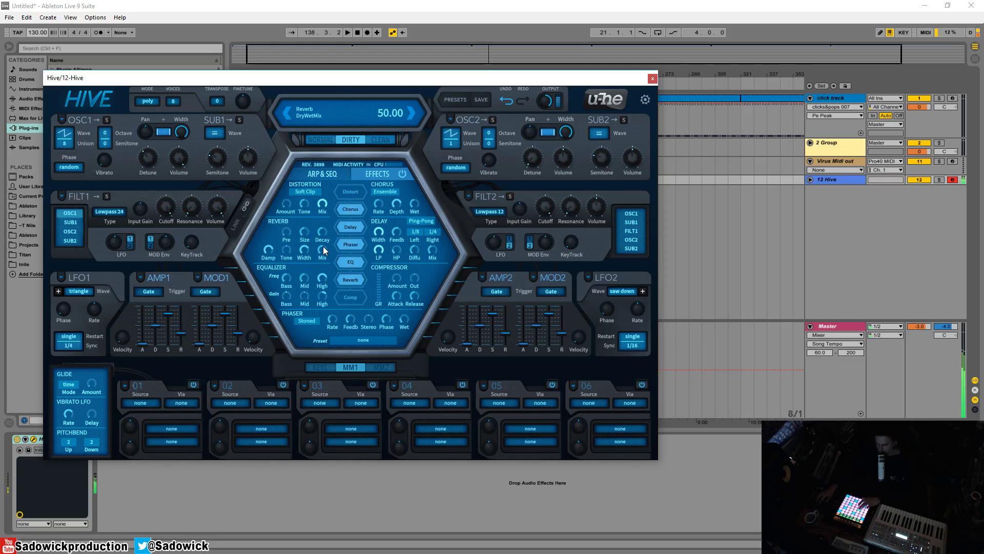
Disable the Delay, Chorus, Phaser and EQ effects, leaving only Reverb enabled.
click(351, 226)
click(351, 209)
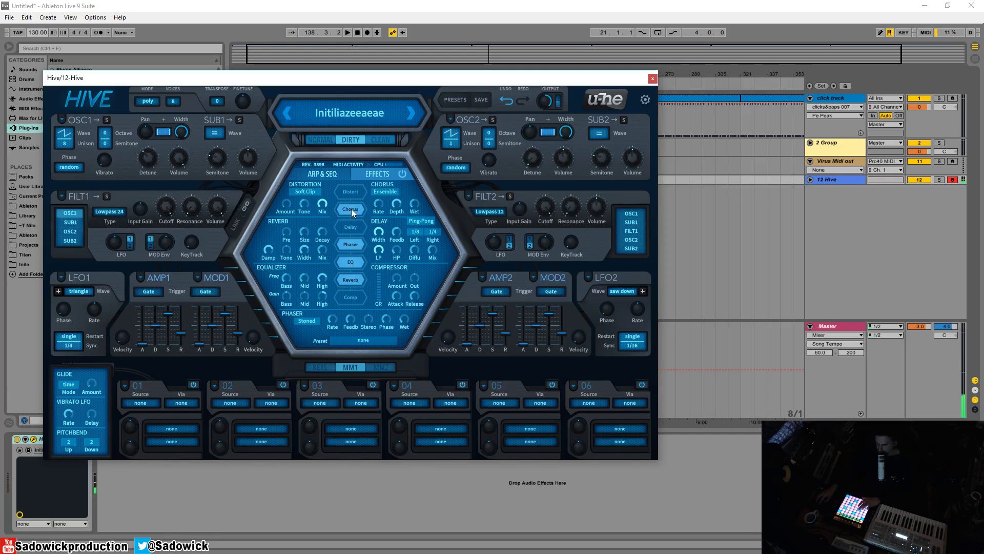
click(349, 263)
click(350, 280)
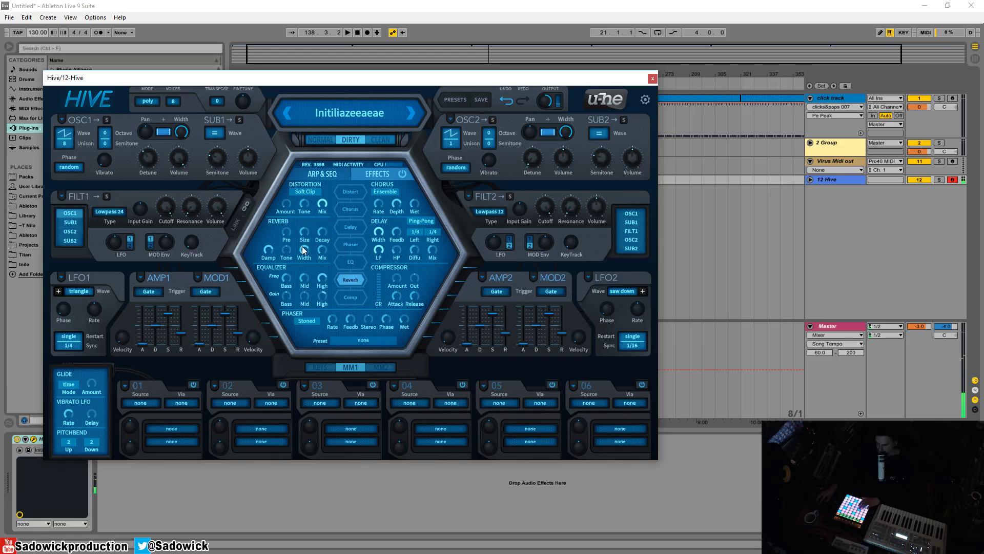
Try short and long reverb pre-delay times, and increase the reverb size.
drag(285, 234, 294, 254)
drag(287, 236, 285, 163)
drag(287, 232, 288, 316)
drag(309, 233, 329, 204)
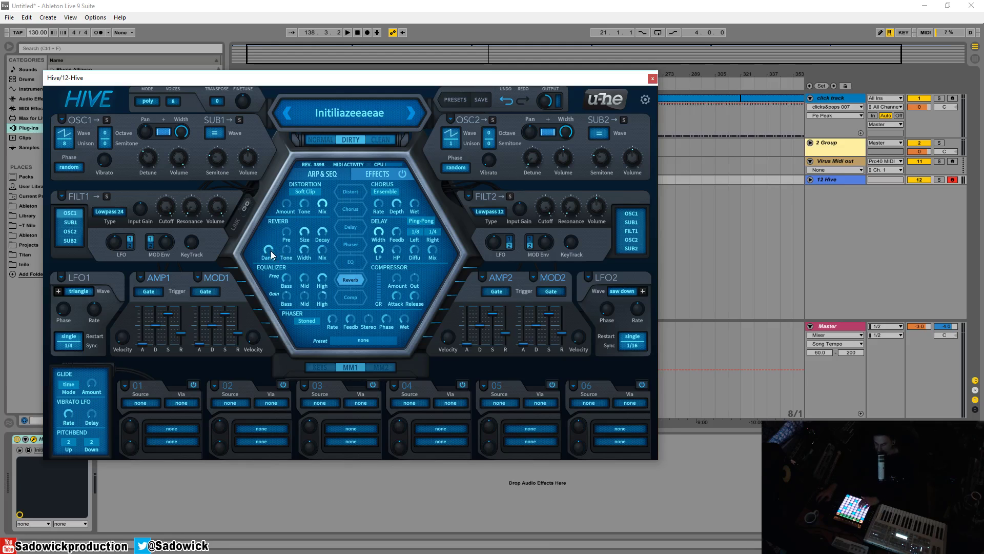
Try low and high reverb damping amounts, and adjust the reverb tone.
drag(271, 250, 271, 340)
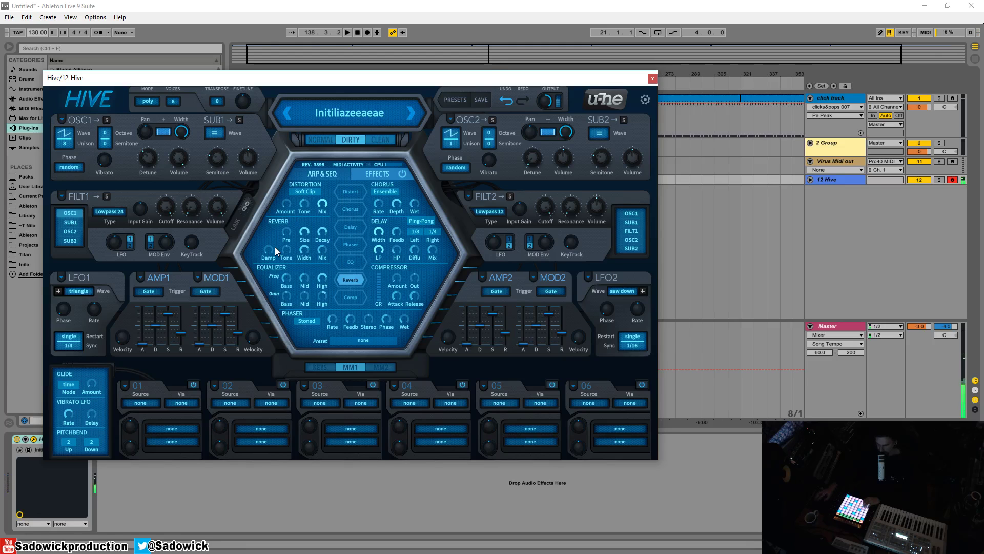
drag(271, 253, 284, 134)
drag(272, 248, 275, 181)
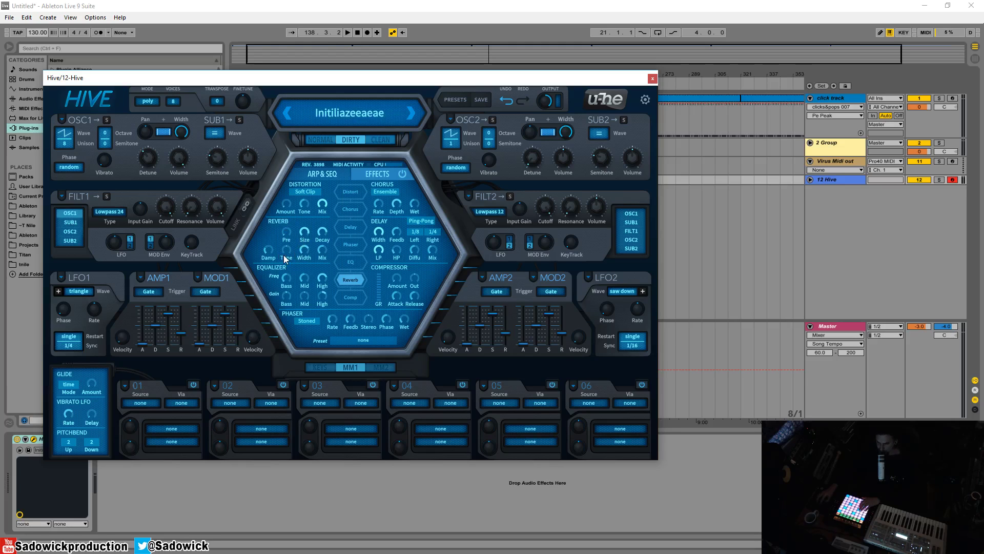
drag(288, 250, 291, 220)
drag(285, 251, 306, 251)
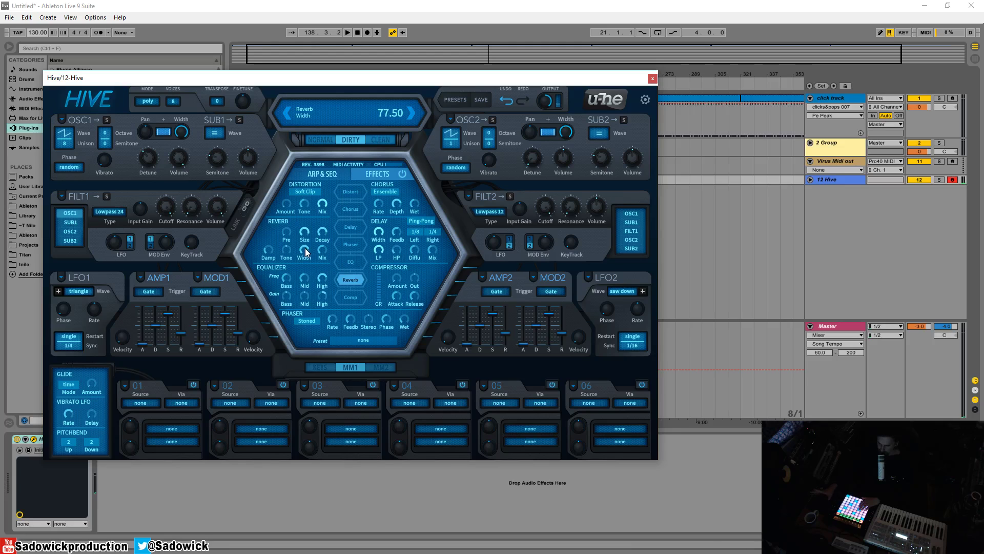
Compare narrow and wide reverb widths, and set the width to 100.00.
double_click(306, 251)
drag(306, 251, 309, 228)
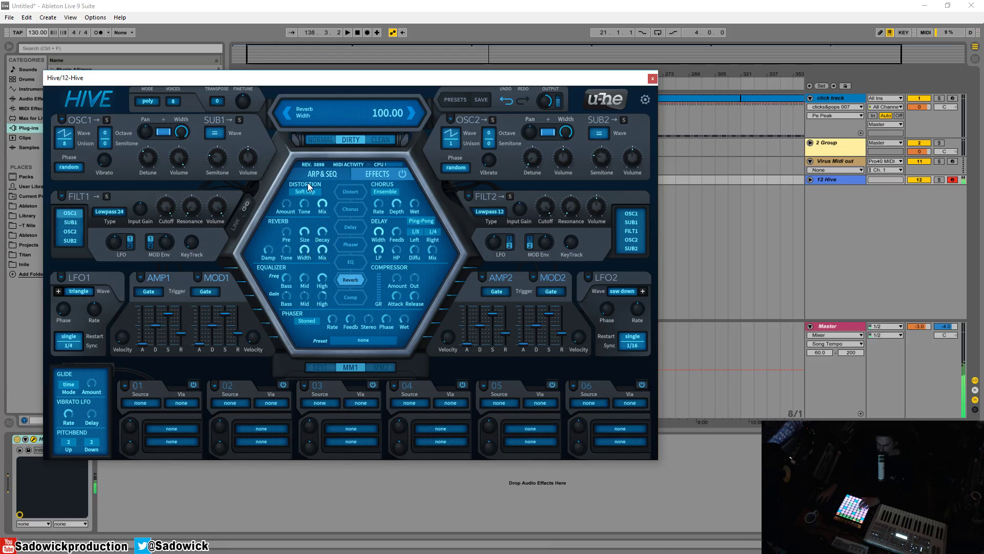
drag(307, 189, 303, 380)
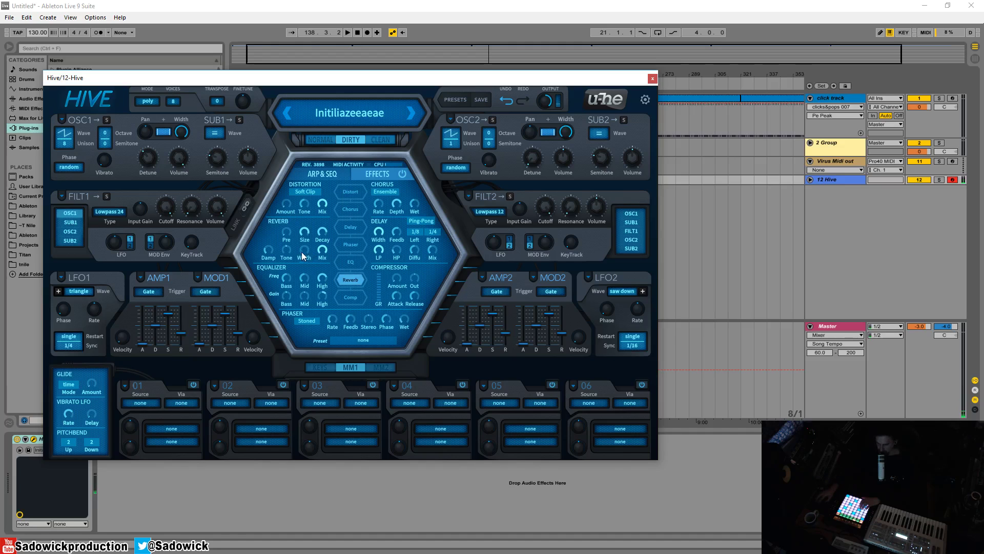
mouse_move(303, 251)
drag(303, 251, 319, 127)
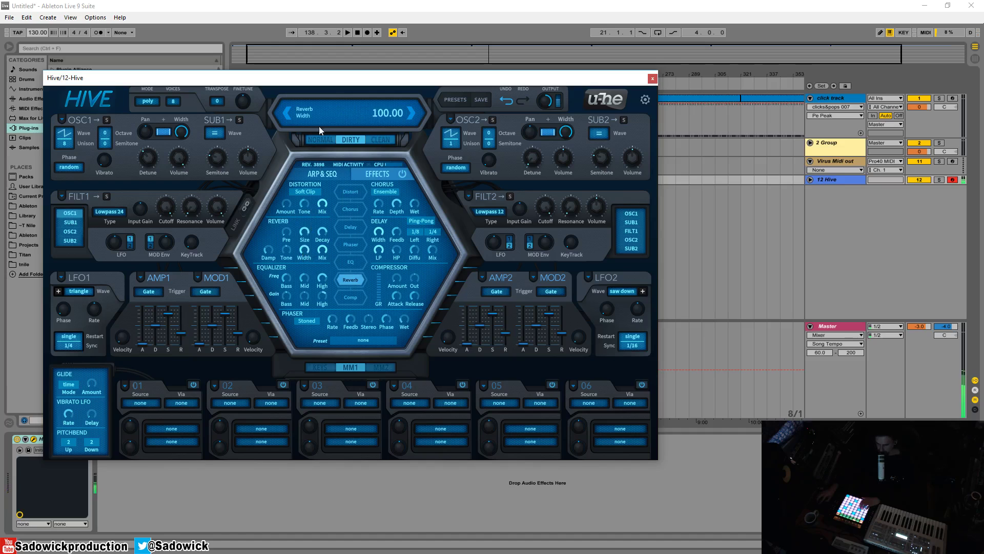
Lower the reverb mix, and re-enable the EQ, Phaser, Delay and Chorus effects.
drag(322, 249, 321, 294)
click(351, 262)
mouse_move(324, 251)
mouse_down()
mouse_move(326, 267)
mouse_move(328, 259)
mouse_up()
click(354, 208)
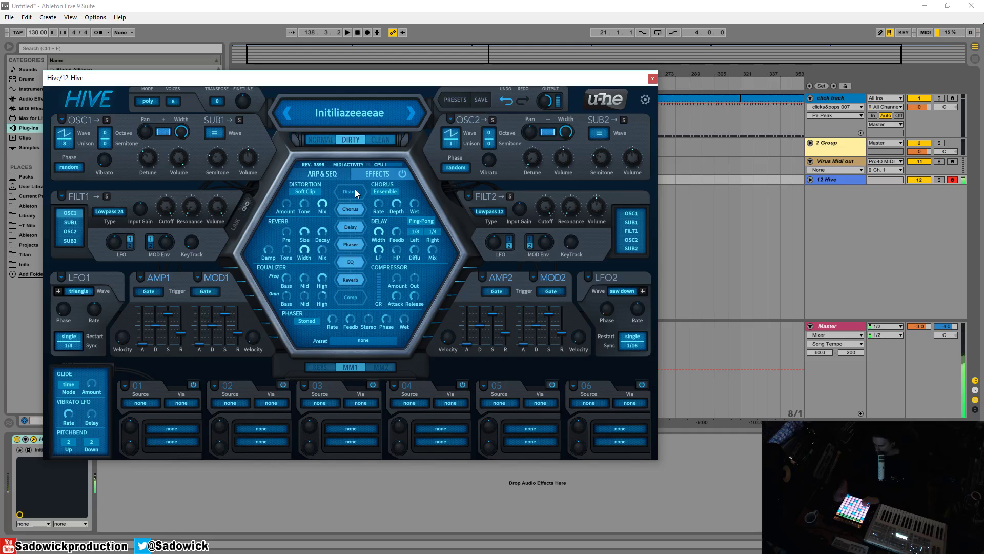
Enable the Compressor, and raise its amount and output.
click(347, 297)
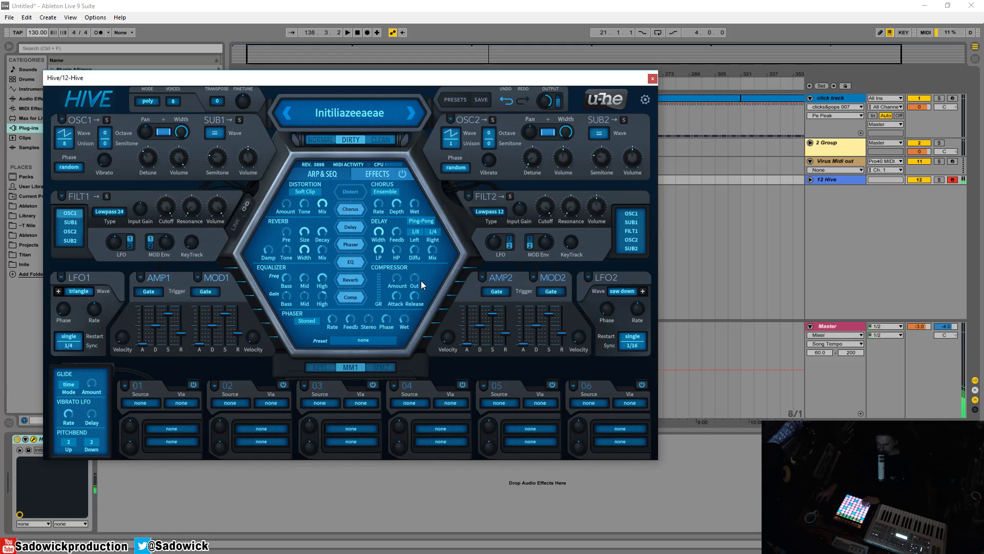
drag(389, 281, 409, 209)
drag(417, 279, 403, 241)
Lower the reverb mix slightly, set the EQ high gain to -0.80 dB, and adjust the compressor output.
drag(326, 252, 325, 263)
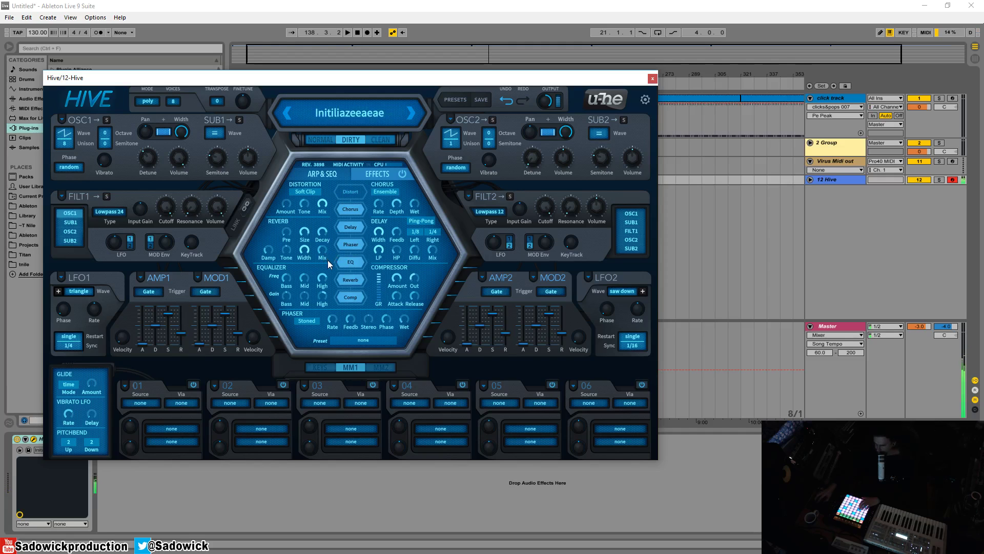
mouse_move(322, 294)
mouse_down()
mouse_move(316, 333)
mouse_move(321, 312)
mouse_up()
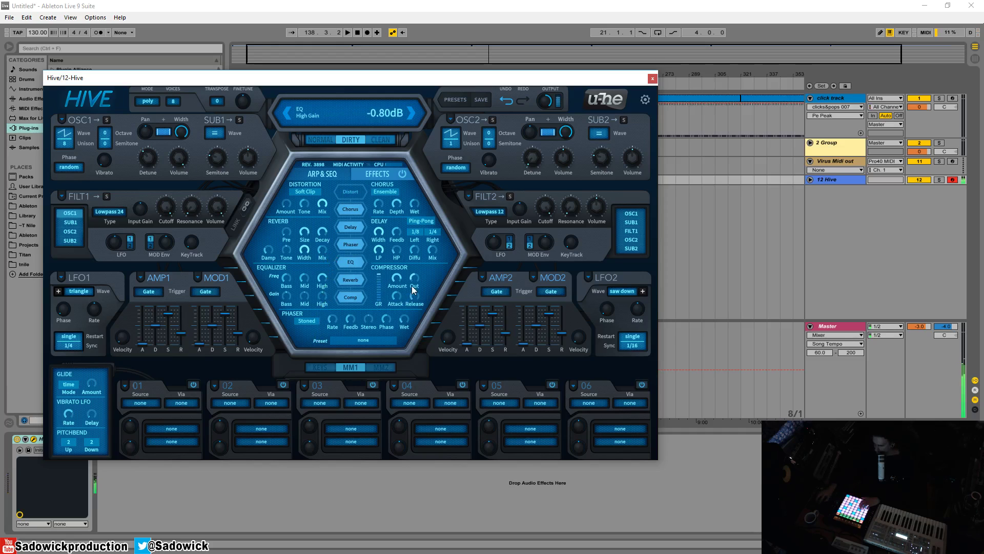
drag(414, 280, 417, 253)
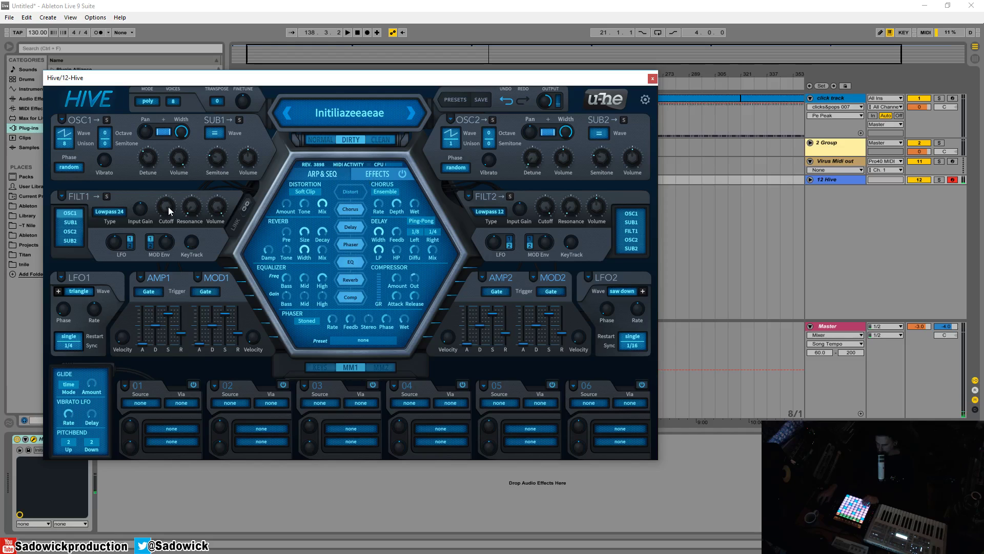
Lower Filter 1's cutoff, raise its mod envelope amount, and shape the Mod 1 envelope with zero sustain and a shorter decay.
drag(169, 210, 165, 281)
drag(165, 245, 171, 224)
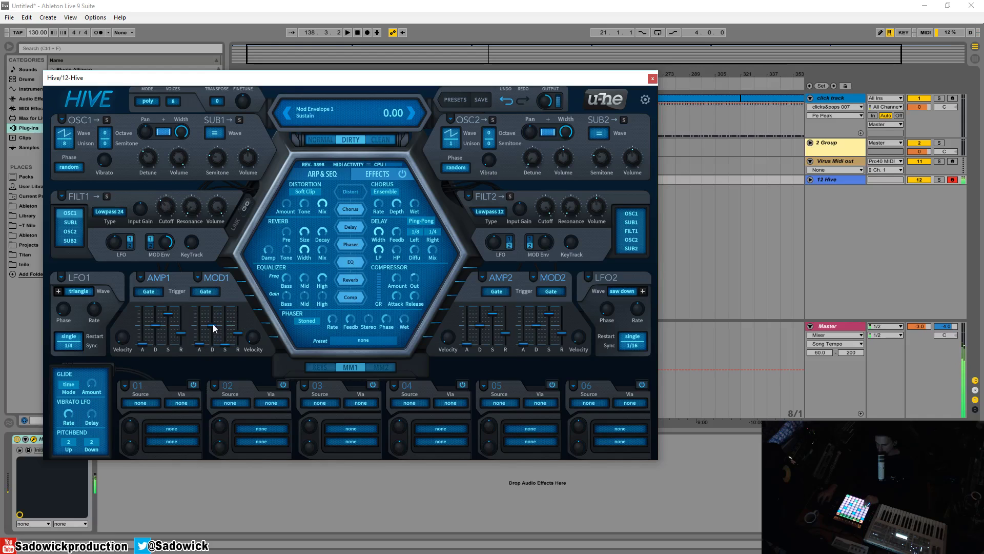
drag(214, 329, 214, 336)
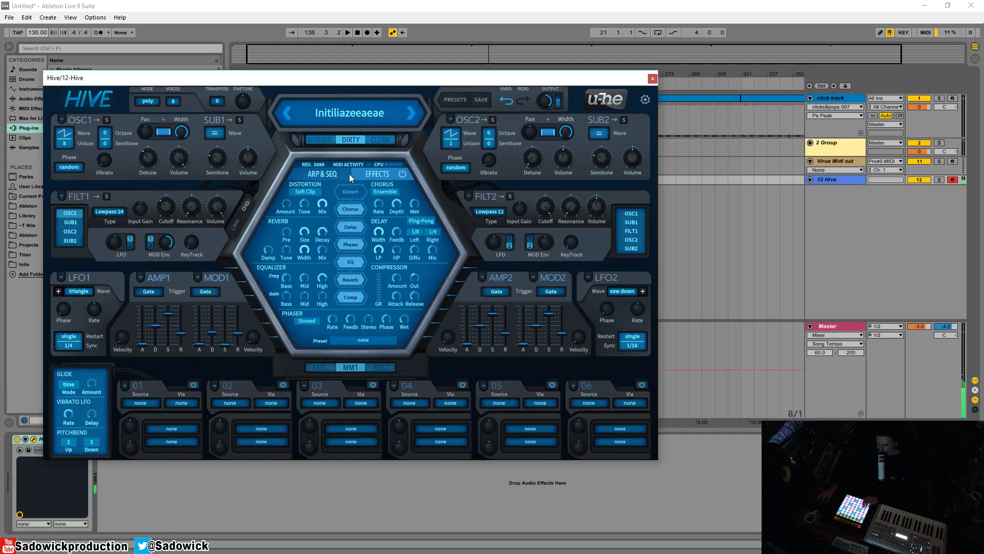
Turn on the arpeggiator, review its direction options, and set its range to 1 octave.
click(322, 175)
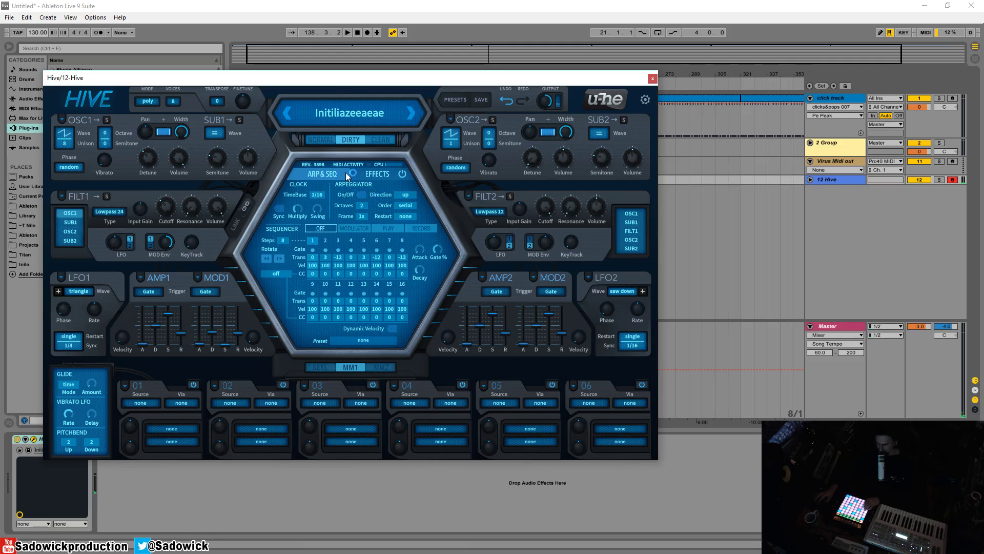
click(361, 194)
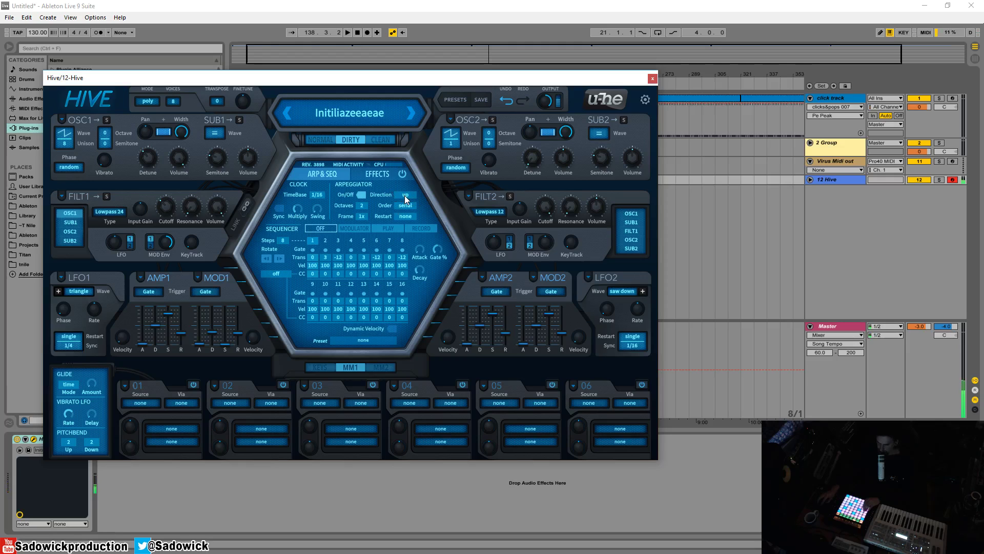
click(405, 196)
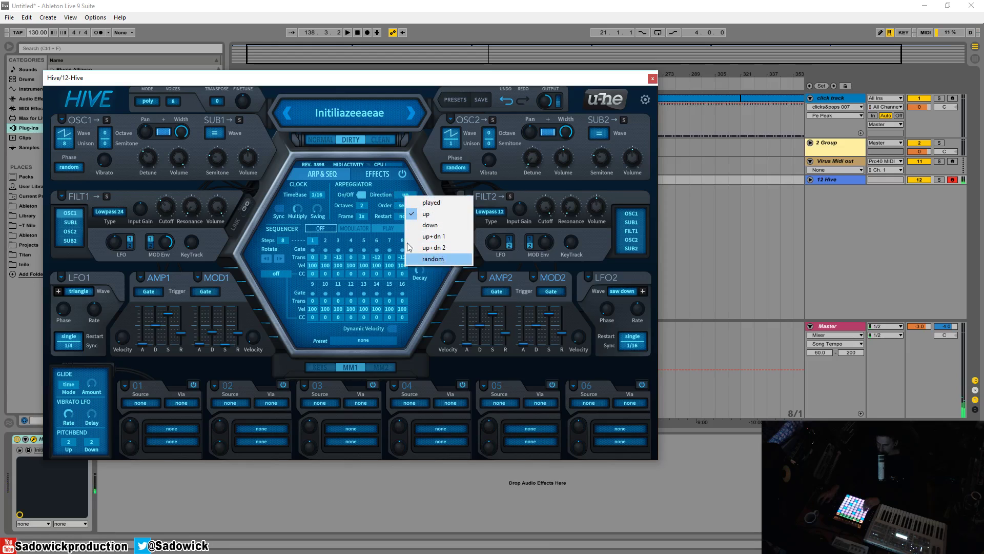
click(363, 206)
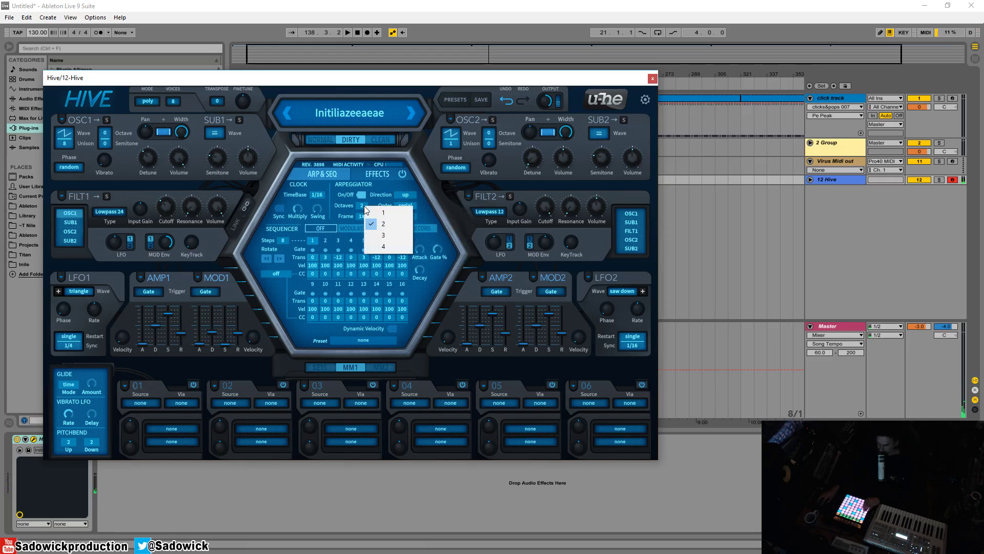
click(397, 213)
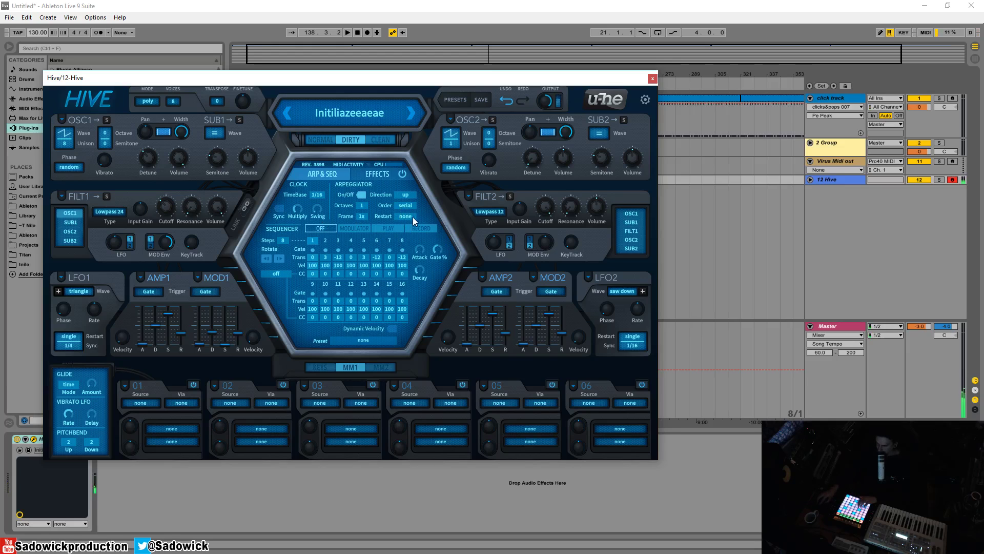
Review the arpeggiator's frame setting, set the sequencer to Play mode, and turn off the arpeggiator.
click(361, 215)
click(348, 221)
click(388, 229)
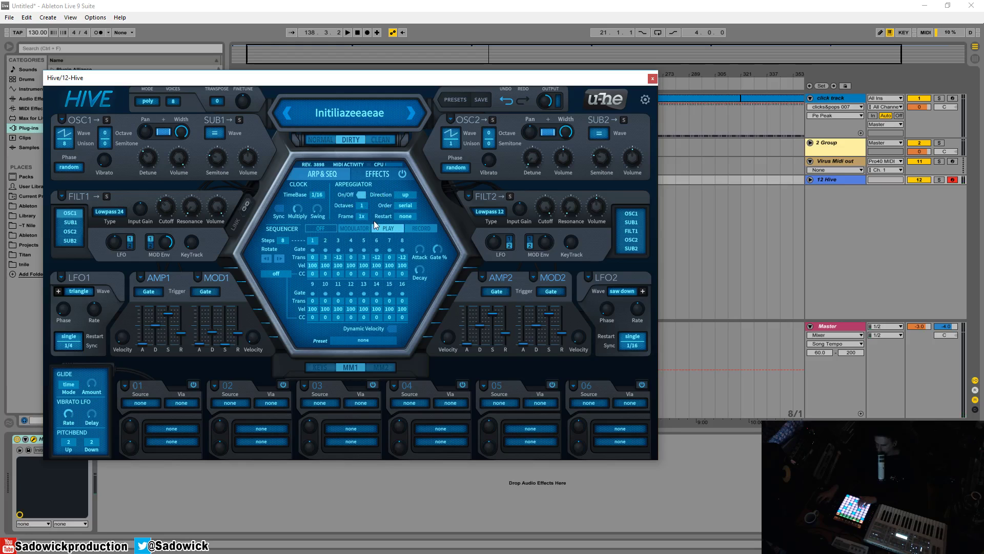
click(362, 195)
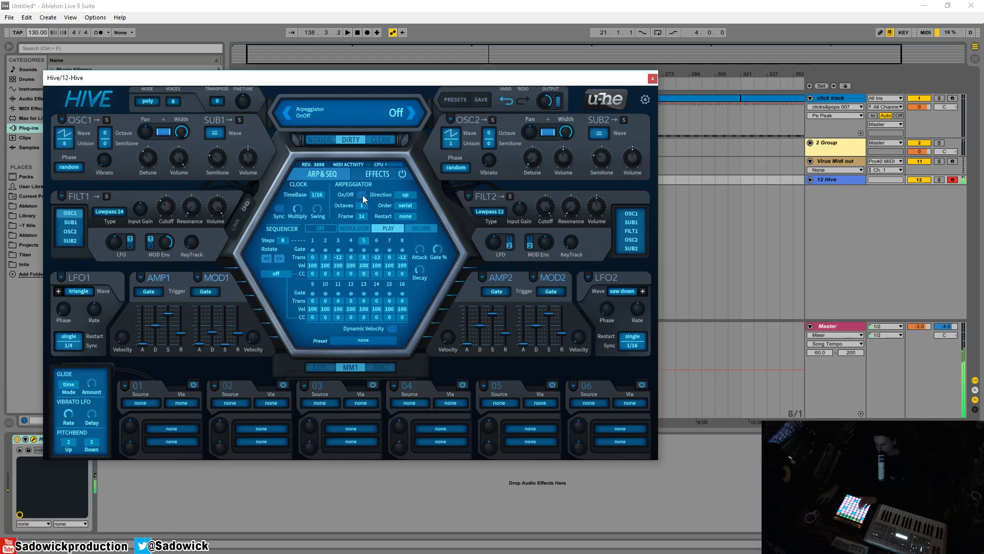
Try the sequencer's Off and Modulator modes, and return it to Play.
click(321, 228)
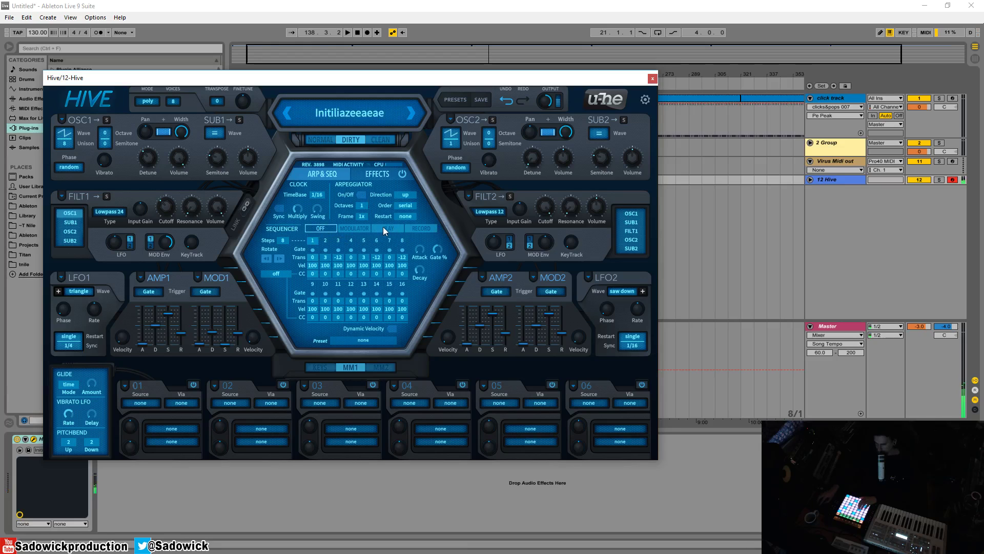
click(360, 229)
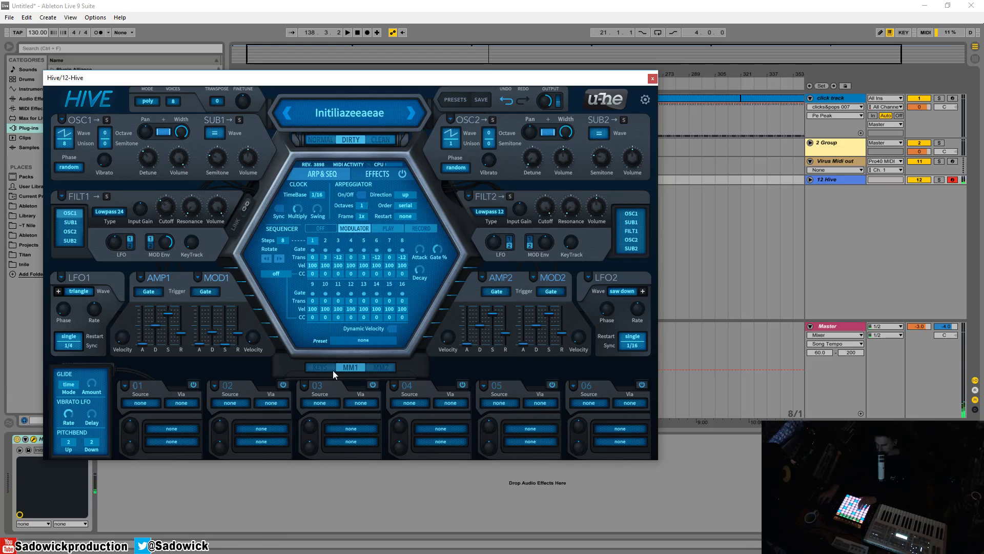
click(387, 228)
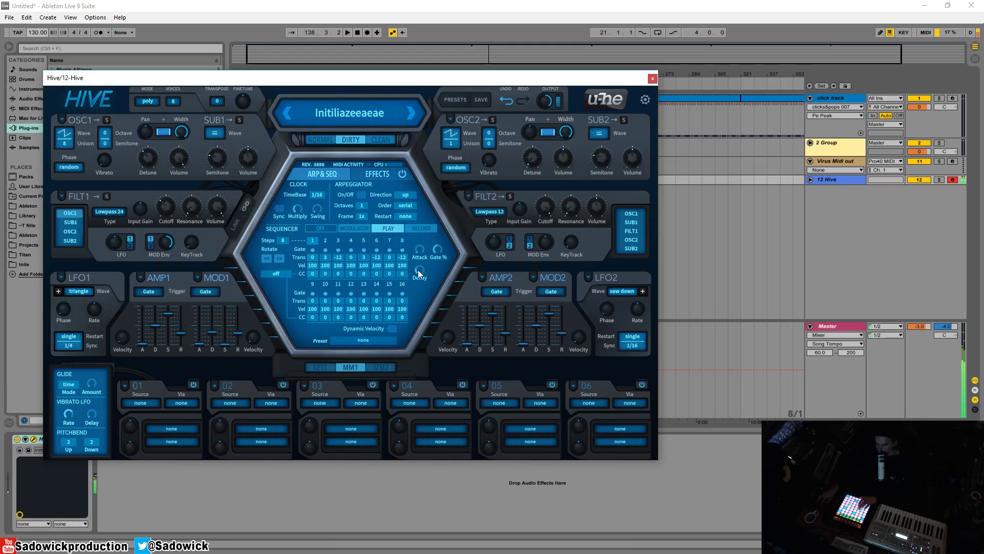
Set the sequencer transpose to -5 for step 2 and to -7 for step 5.
click(326, 256)
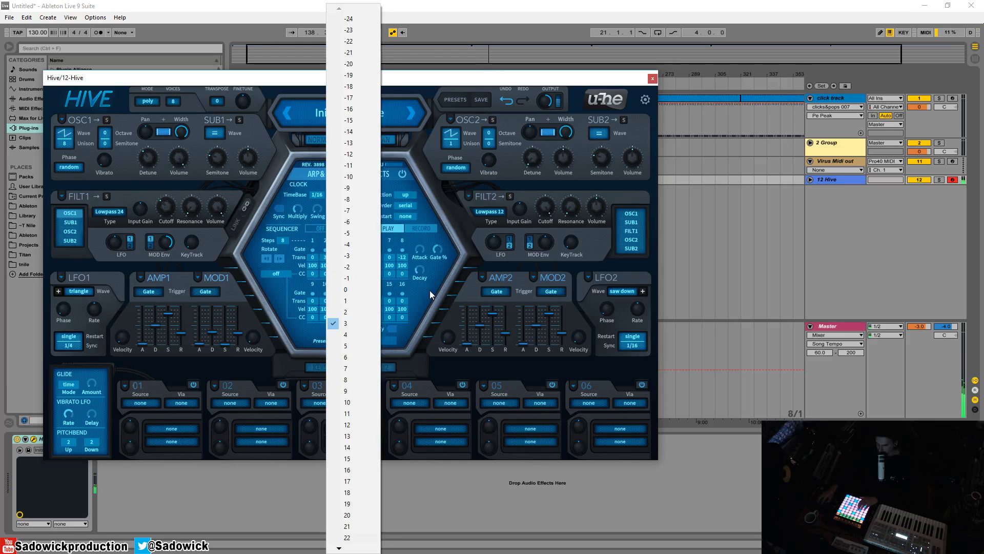
click(347, 233)
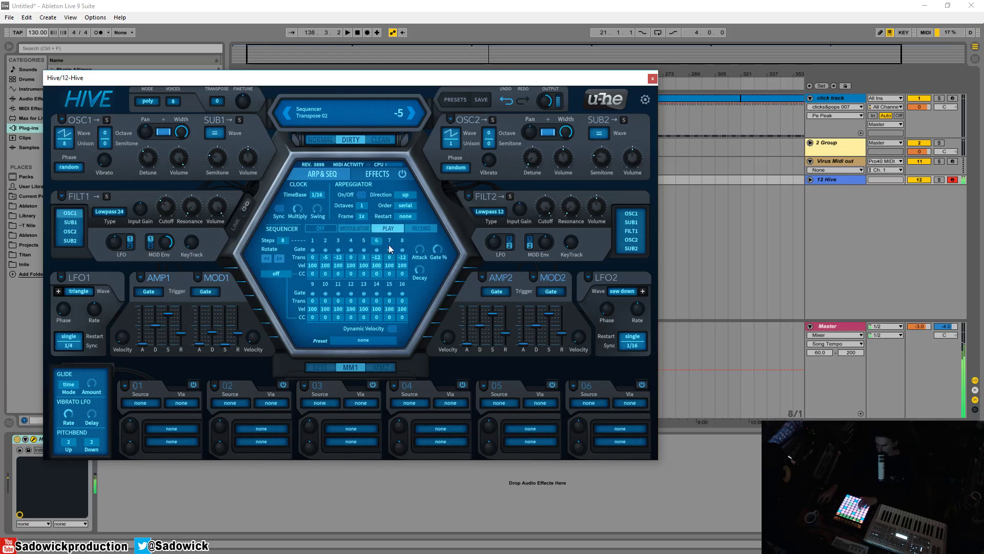
click(363, 257)
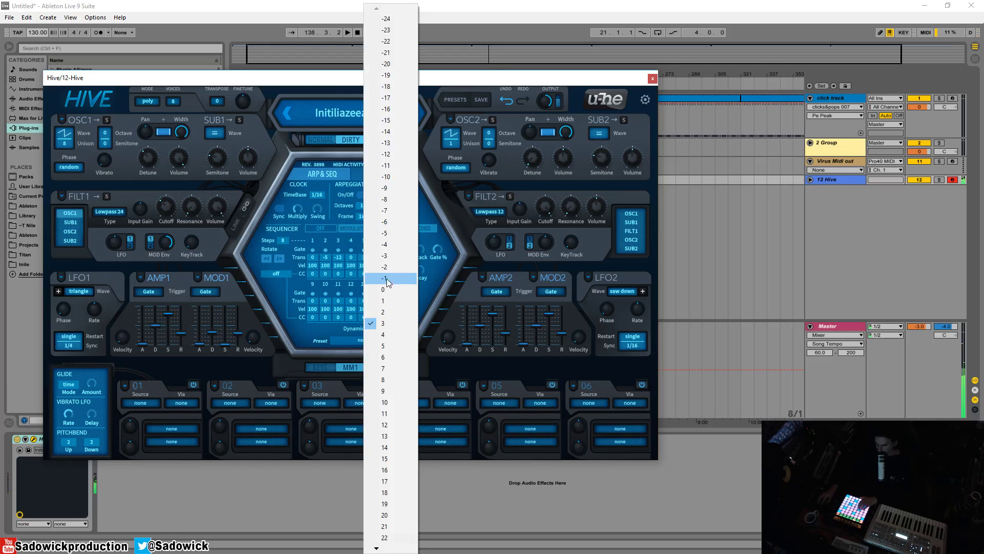
click(391, 210)
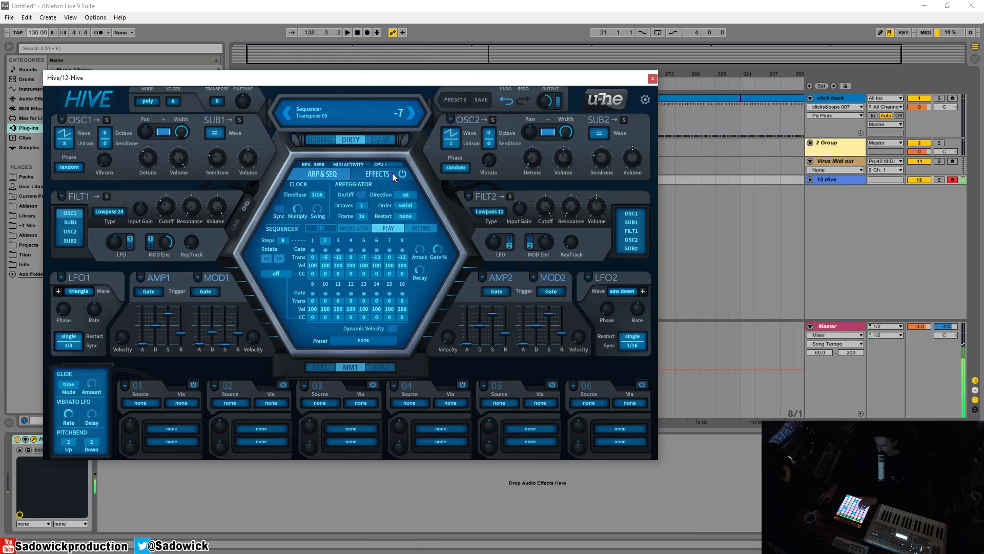
Rework Filter 1's cutoff and the Amp 1 envelope decay, and route OSC2 into Filter 1.
drag(171, 206, 182, 266)
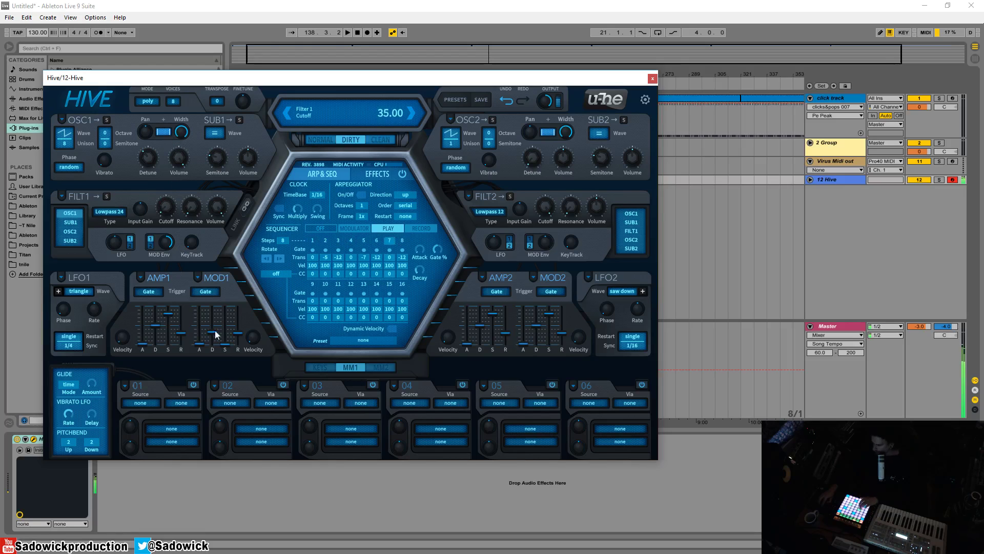
drag(217, 336, 155, 335)
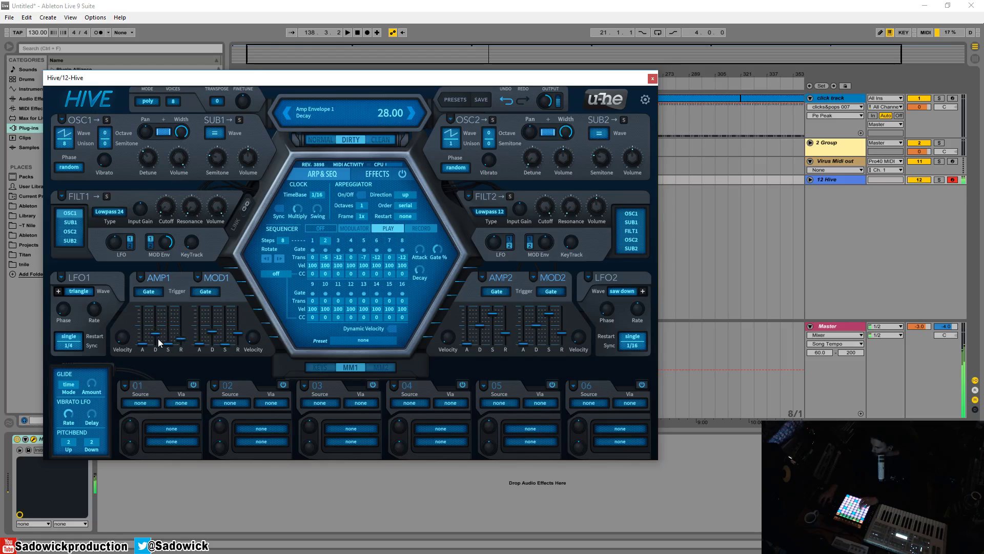
drag(169, 188, 175, 143)
drag(157, 337, 157, 324)
click(77, 231)
Set SUB1's wave to Square with a volume of 49.00, and solo it briefly.
click(215, 136)
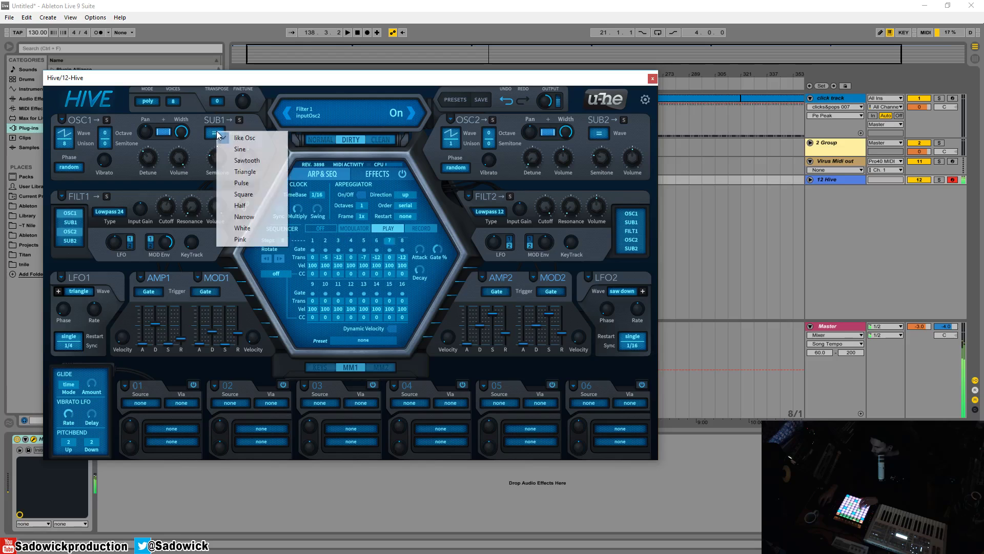
click(244, 193)
drag(250, 161, 242, 156)
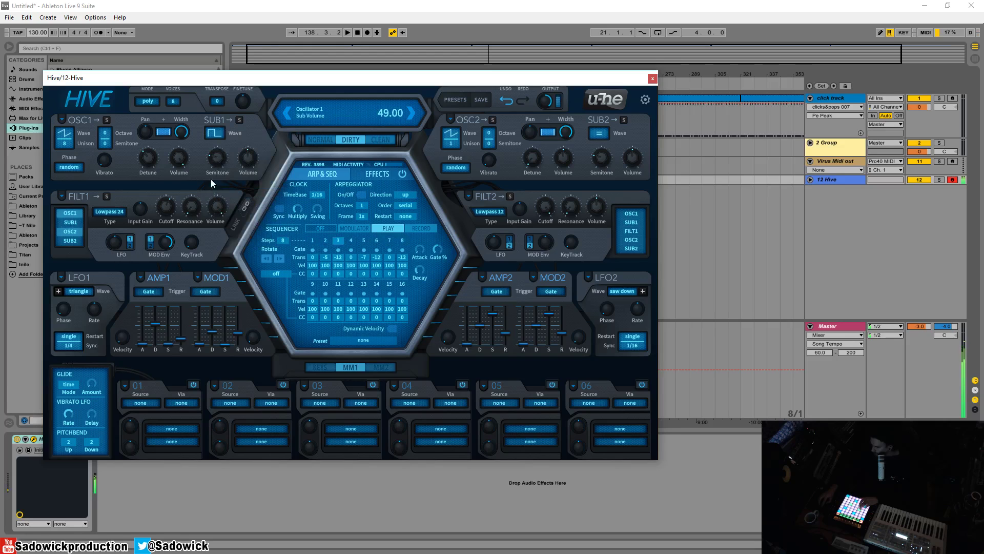
click(239, 120)
click(239, 120)
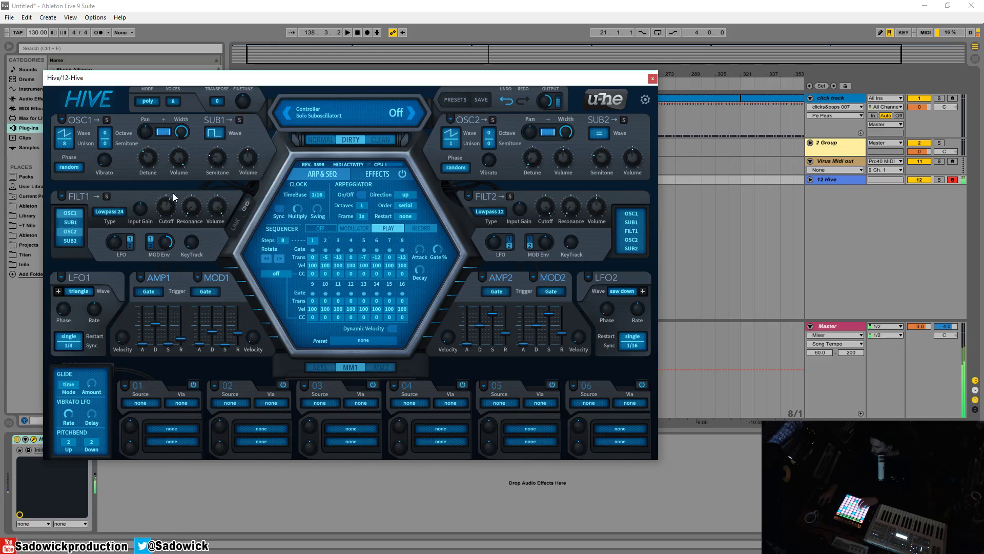
Set Filter 1's cutoff to 57.00 and tune SUB1 to -12.20 semitones.
drag(165, 208, 168, 254)
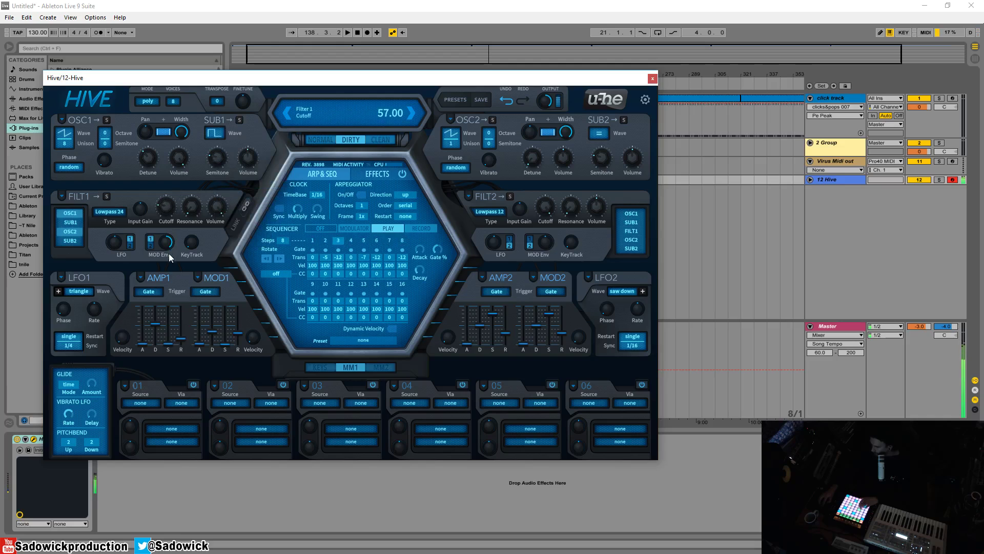
drag(214, 158, 235, 159)
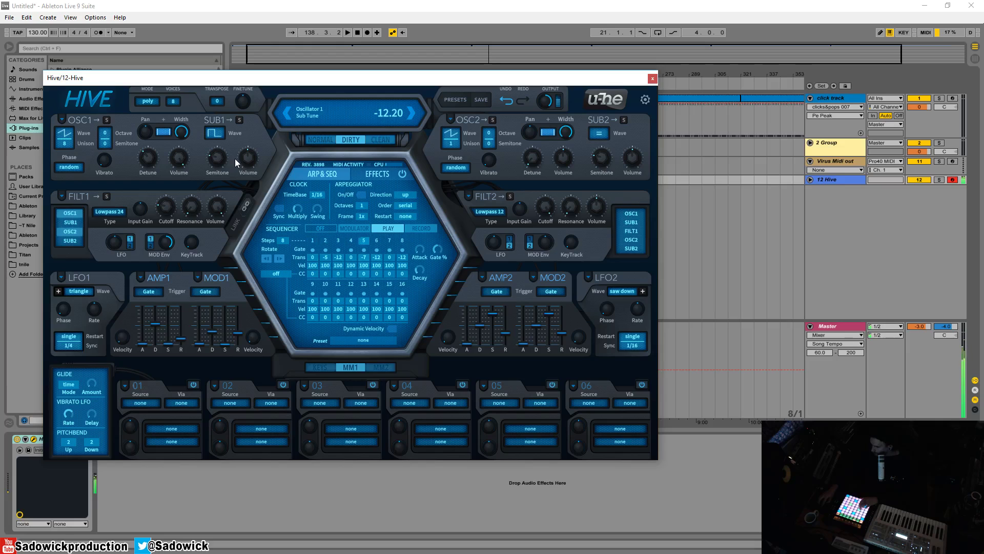